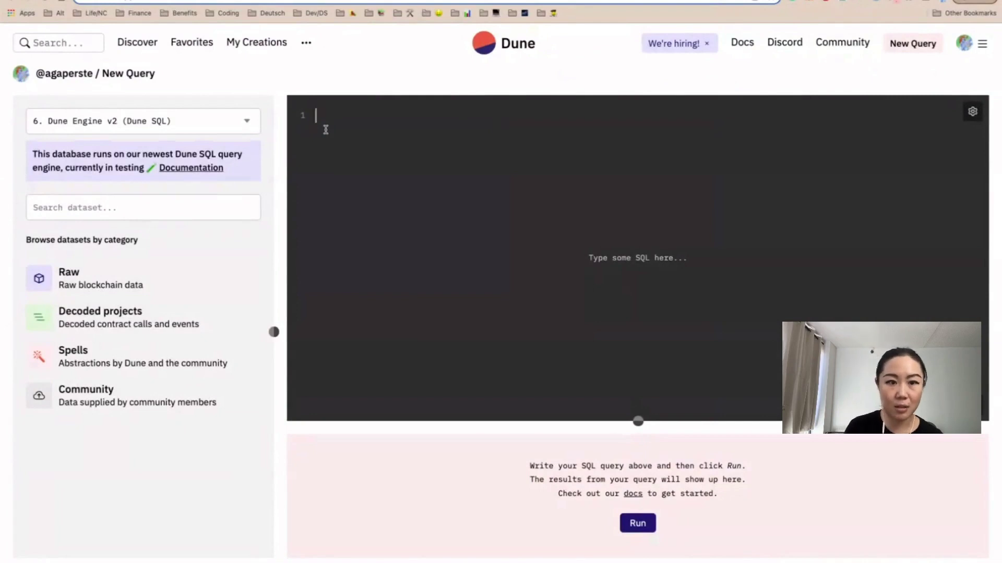
Begin a pair_tokens CTE selecting token0, token1, with a from clause started.
text(with)
key(Return)
key(Return)
text(pair_t)
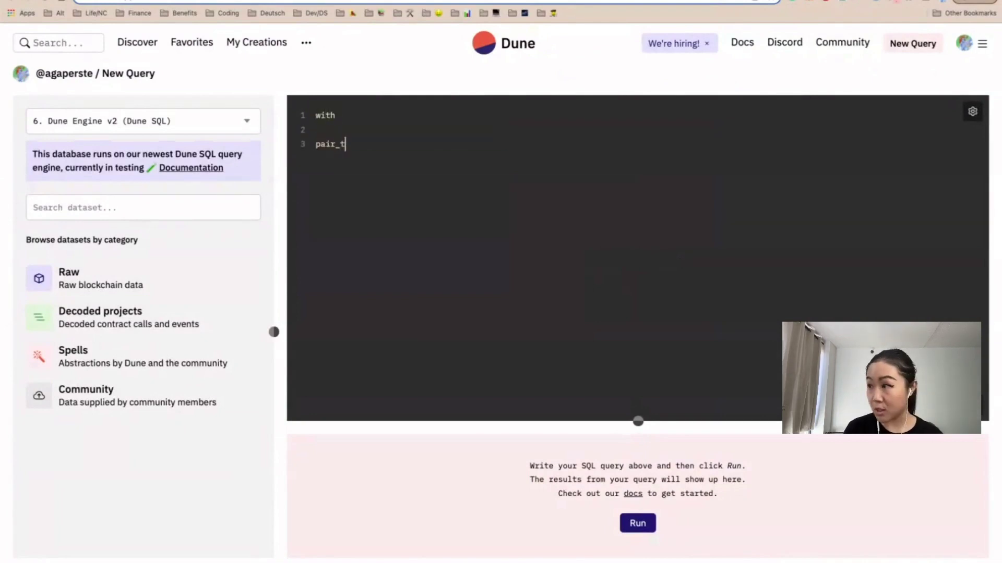
text(okens as ()
key(Return)
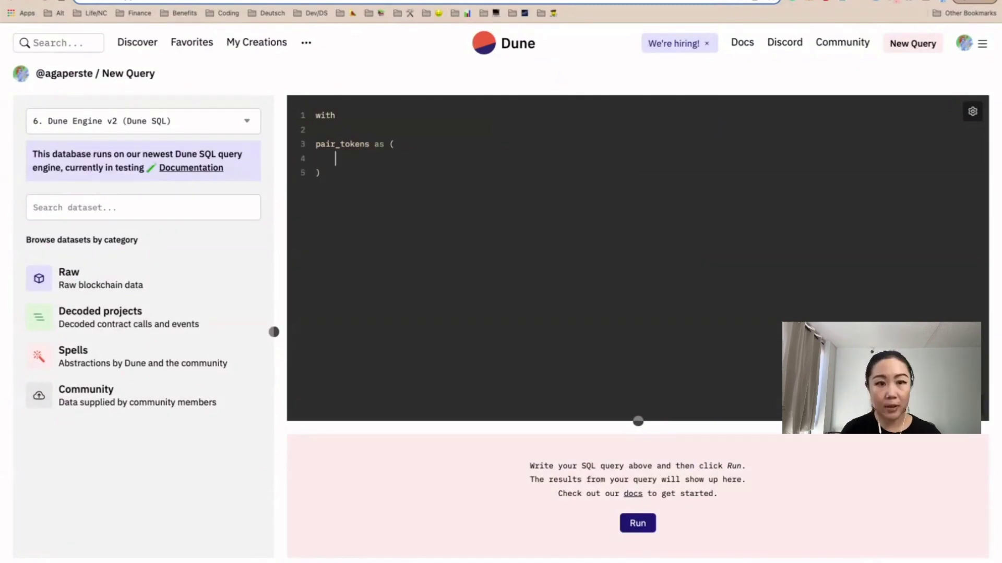
text(select tok)
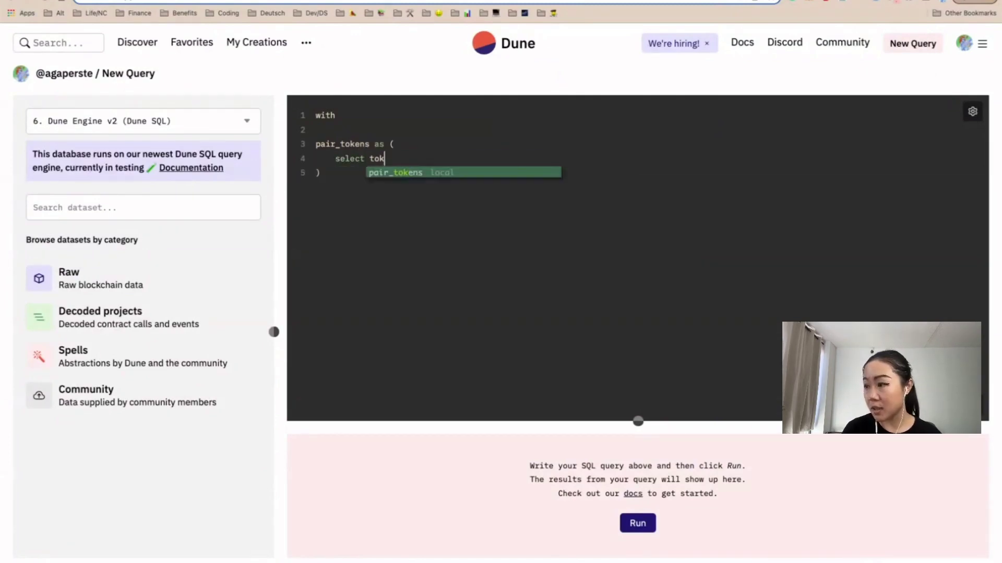
text(en0, token1)
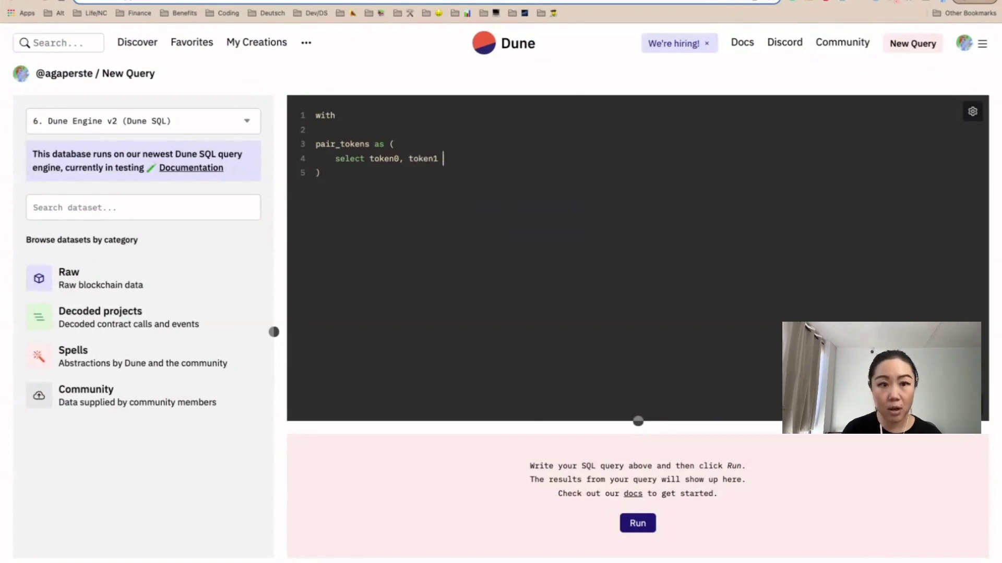
key(Return)
text(from)
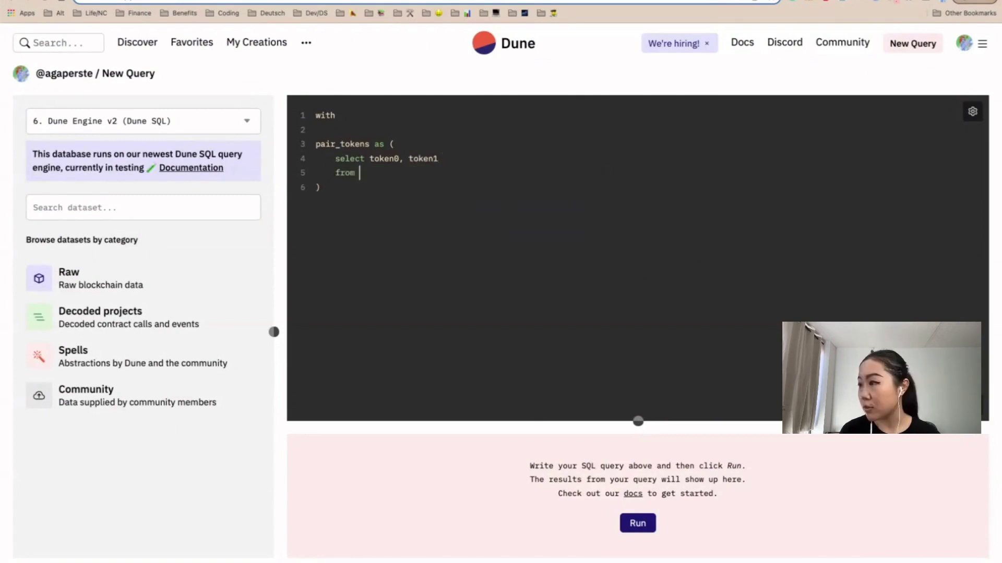
Insert uniswap_v2 Factory_evt_PairCreated from the decoded event tables after from, then start a where clause.
click(102, 314)
click(108, 211)
text(uniswap)
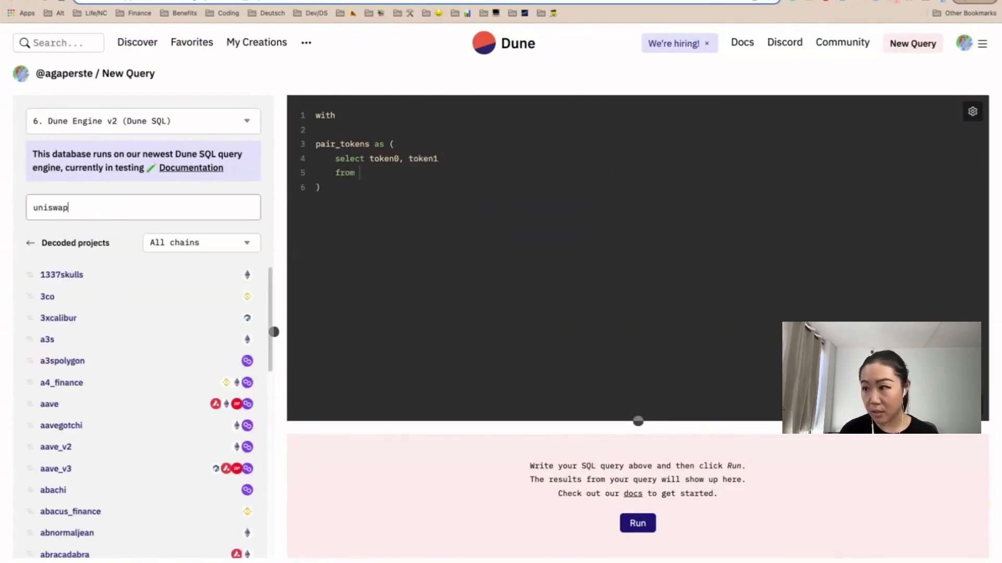
click(79, 275)
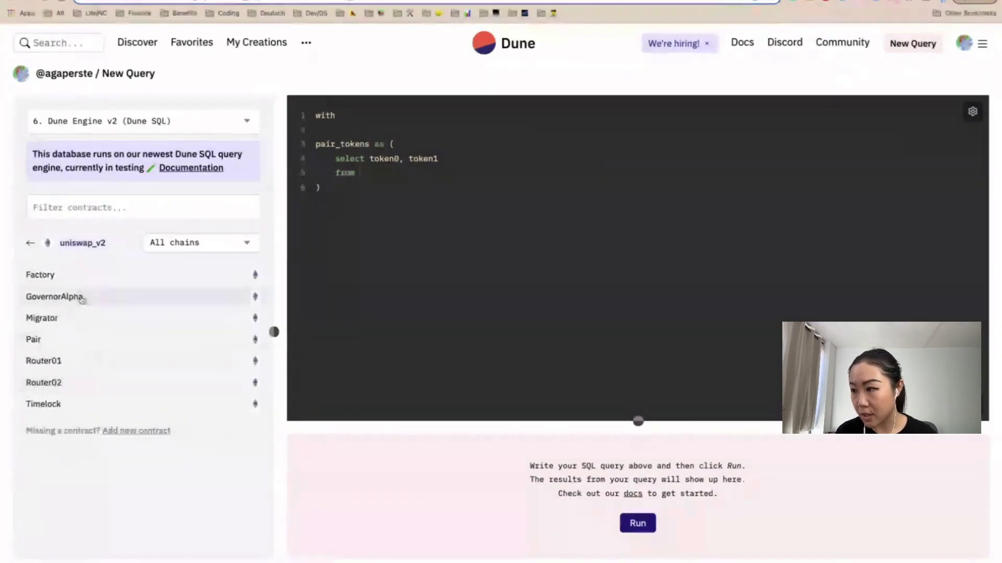
click(78, 275)
click(214, 243)
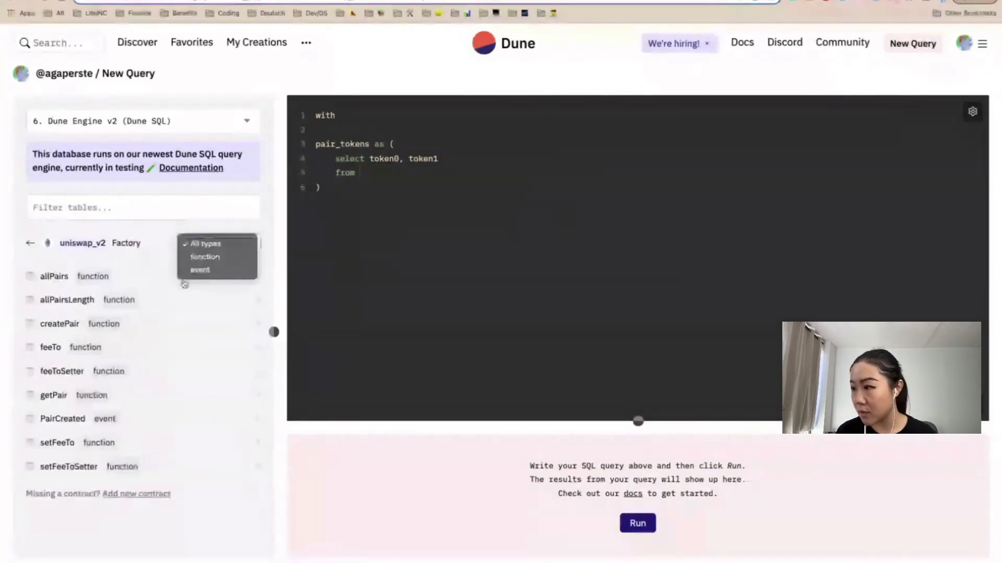
click(224, 269)
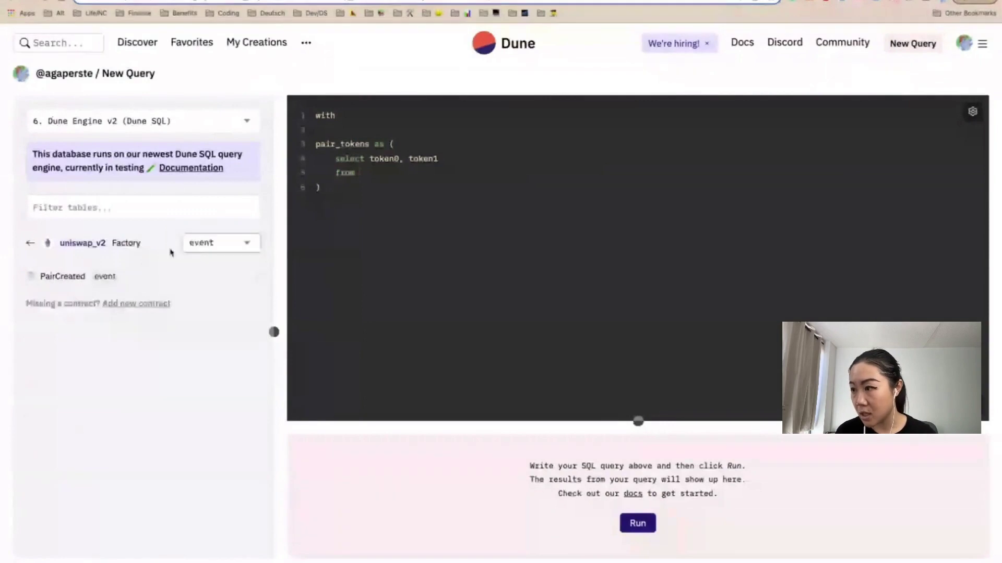
click(256, 277)
click(170, 276)
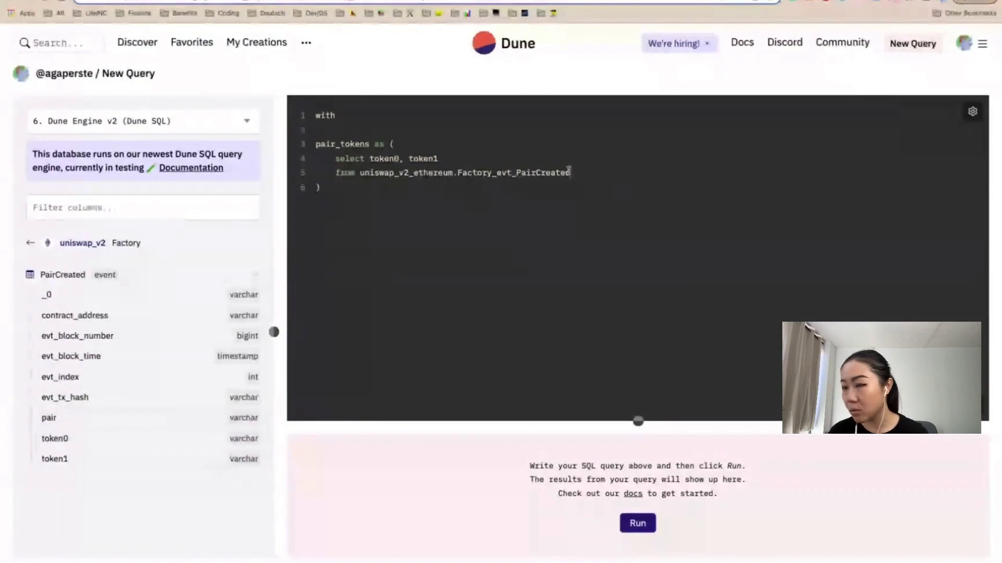
key(Return)
text(where)
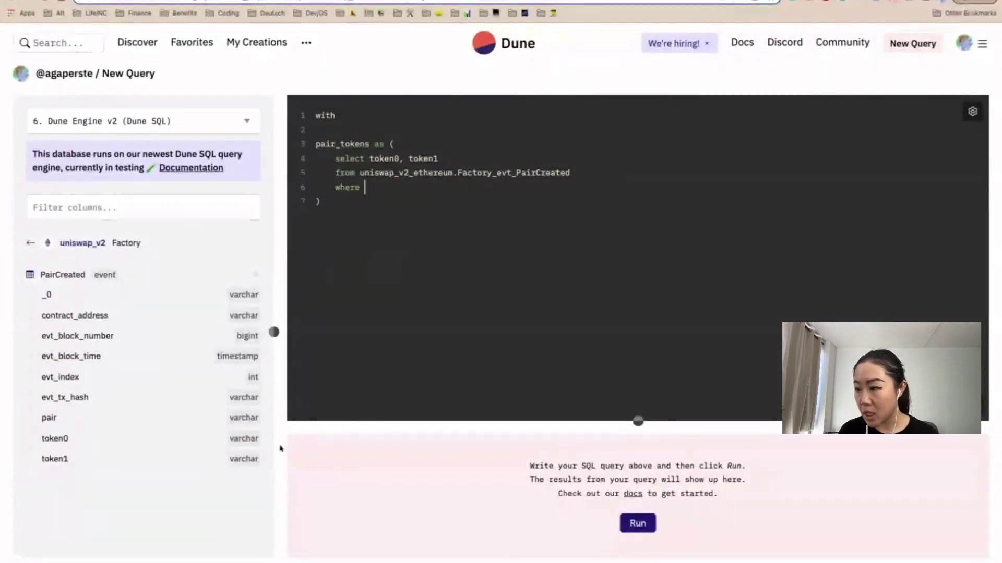
Filter pair = {{Pair Address}}, saving the parameter with a pasted default pair address.
click(115, 424)
text(= {{)
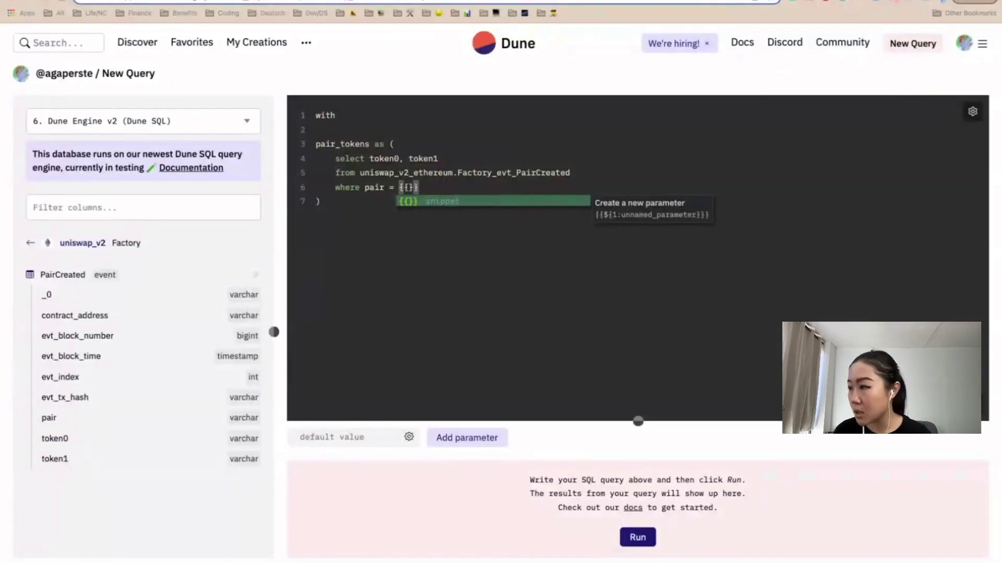
click(422, 405)
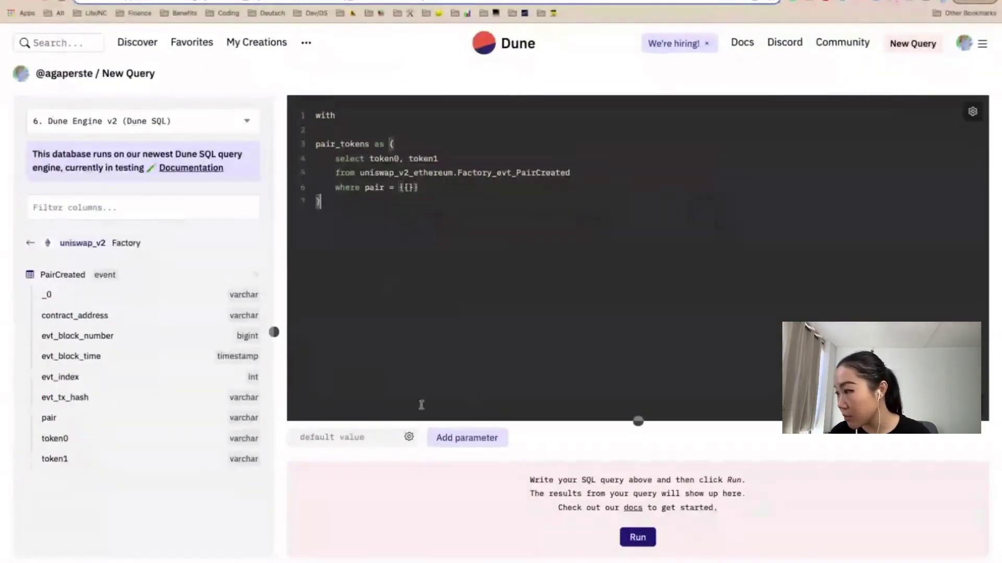
click(408, 437)
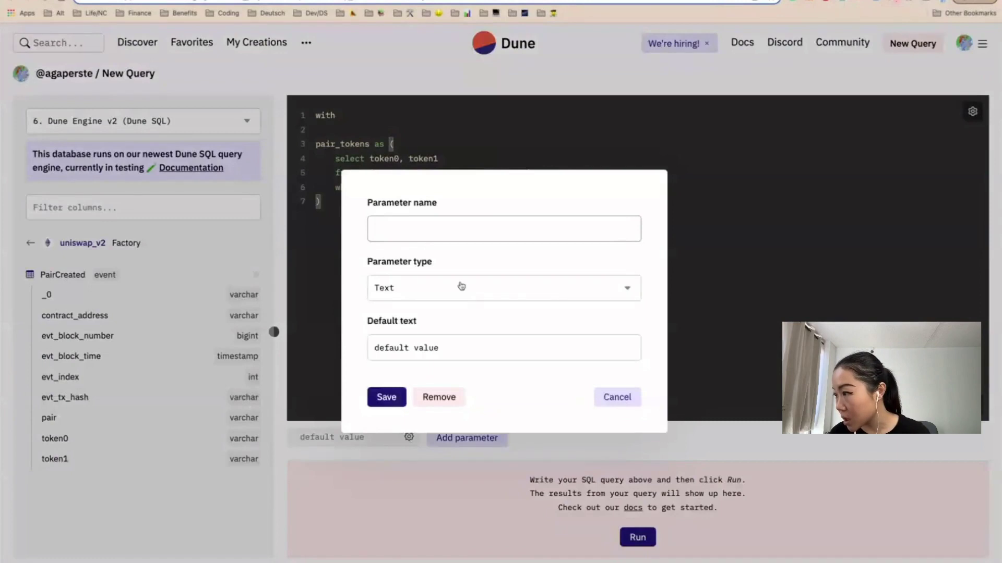
text(0xb4e16d0168e52d35cacd2c6185b44281ec28c9dc)
text(Pai)
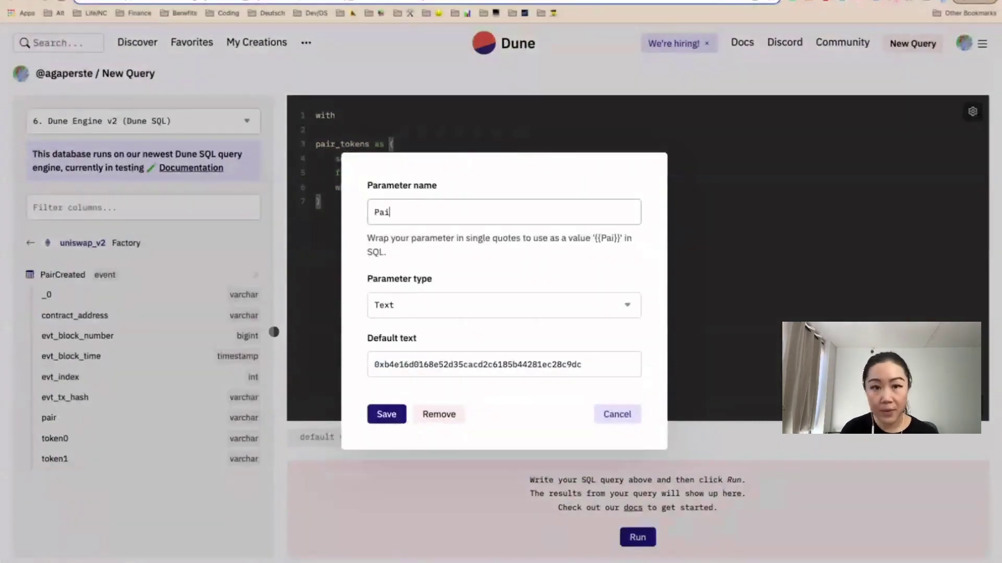
text(r Address)
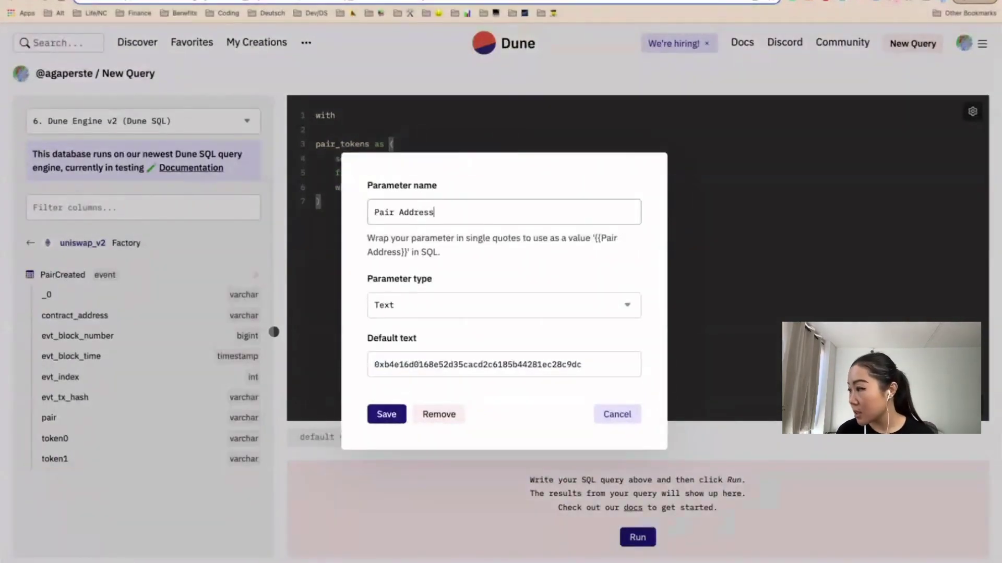
click(394, 414)
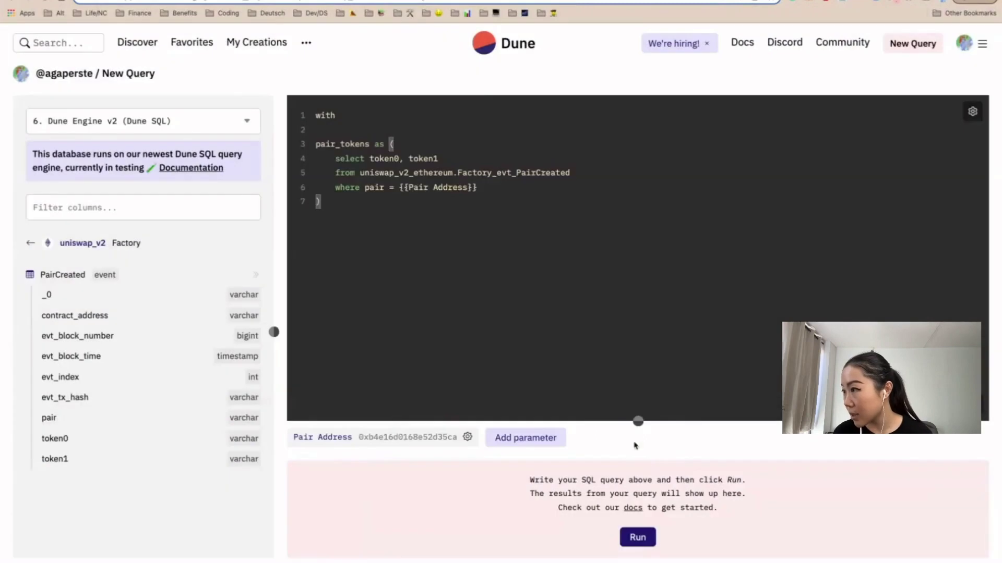
Run lines 4–6 to get one token0/token1 row, then add blank lines after the CTE.
key(ctrl+Return)
drag(476, 188, 305, 160)
key(ctrl+Return)
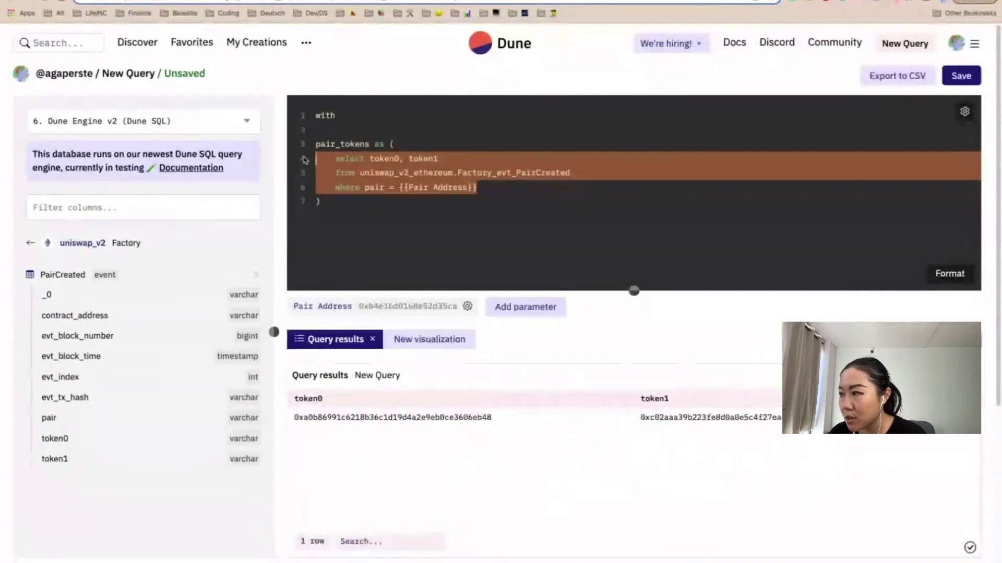
click(383, 197)
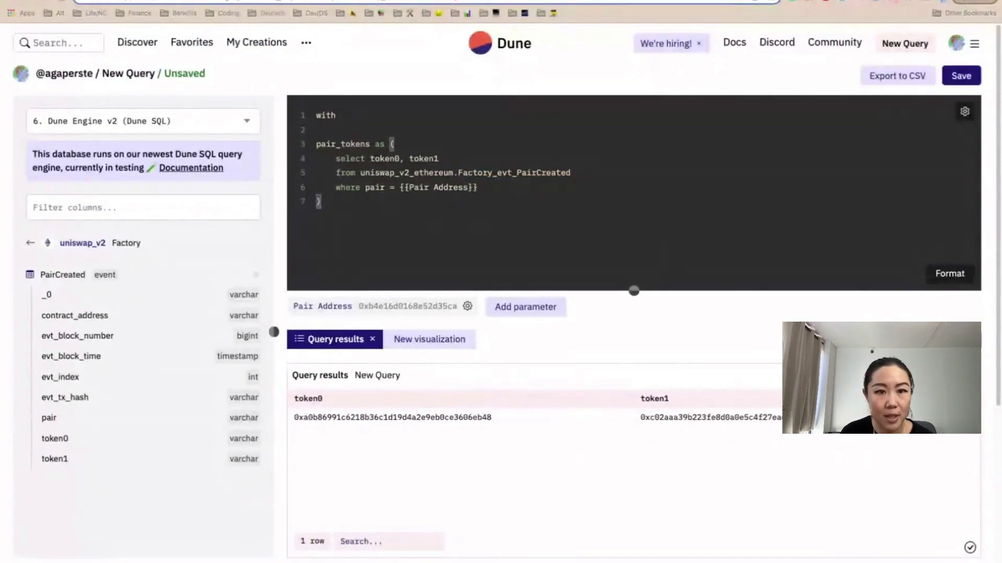
key(Return)
key(Return)
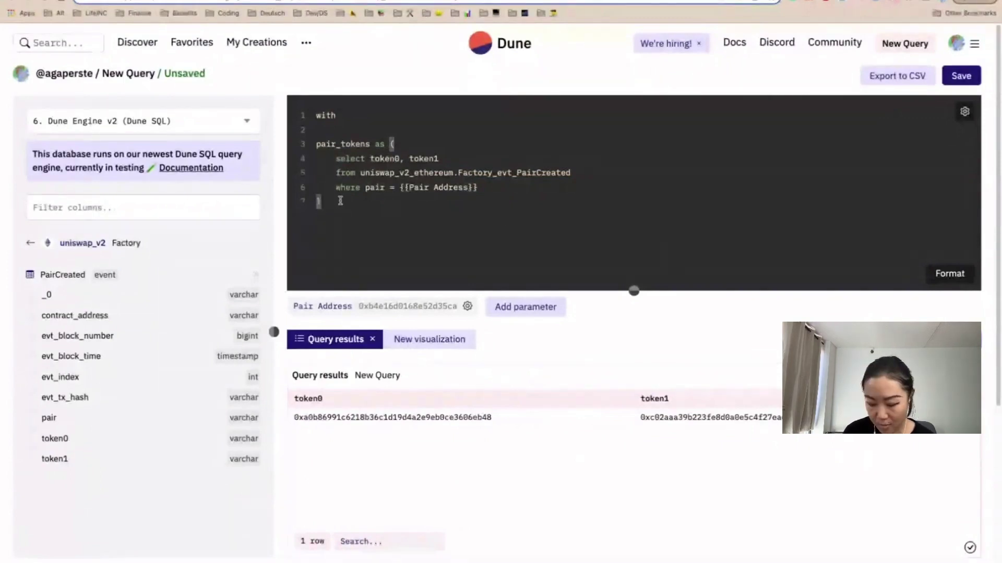
Open an all_router_swaps CTE and list Router02 tables filtered by 'swa'.
text(,)
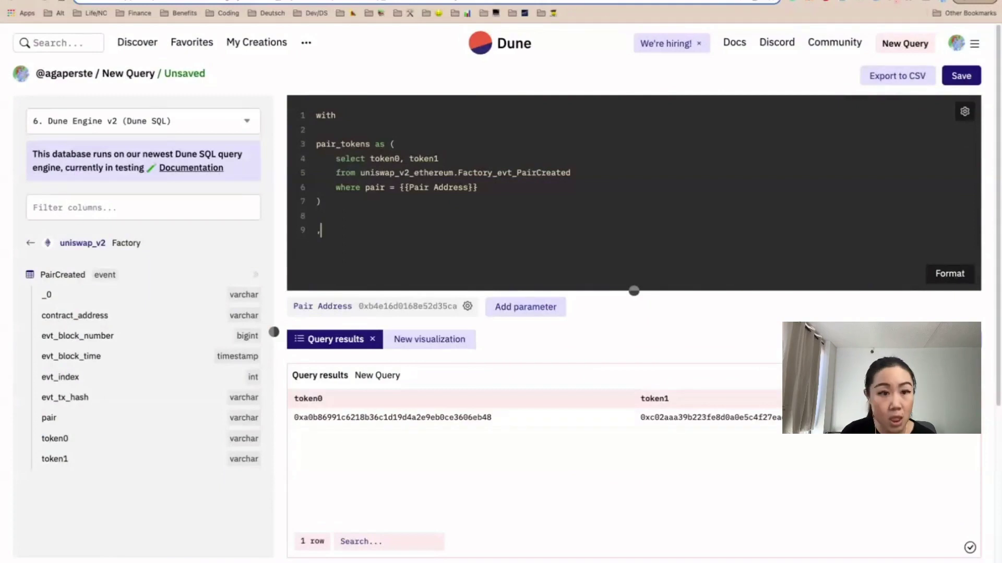
text( all_rout)
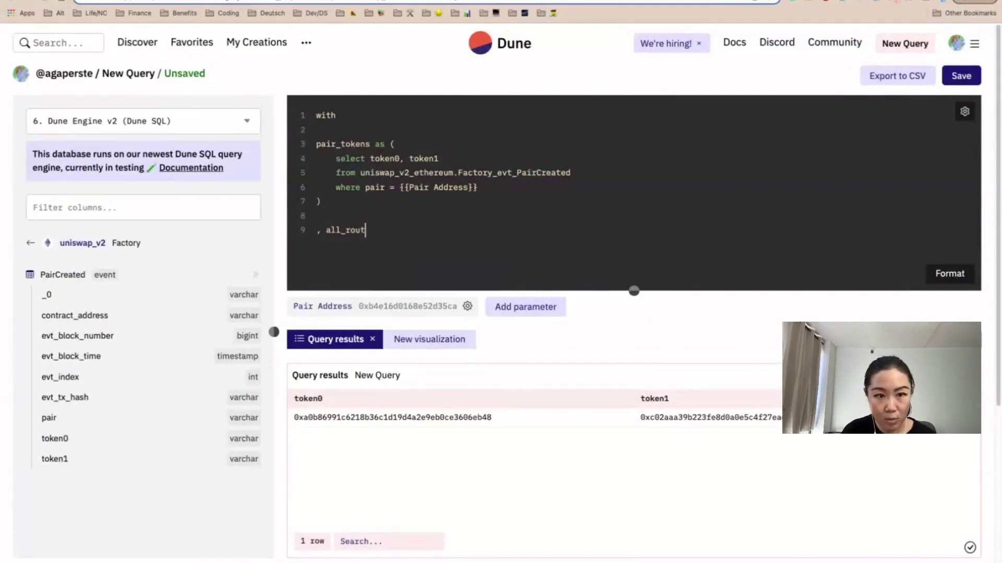
text(er_swaps ()
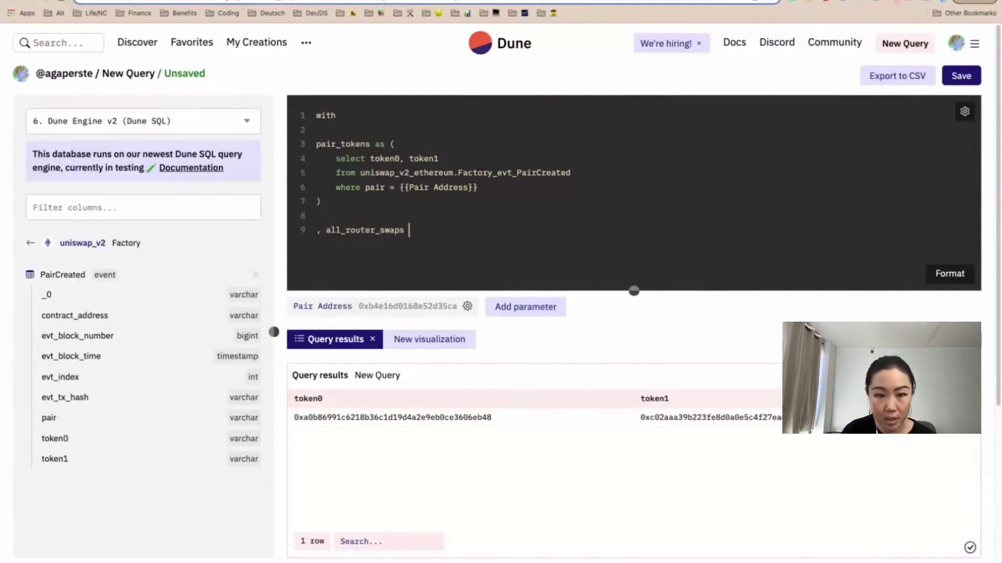
key(Return)
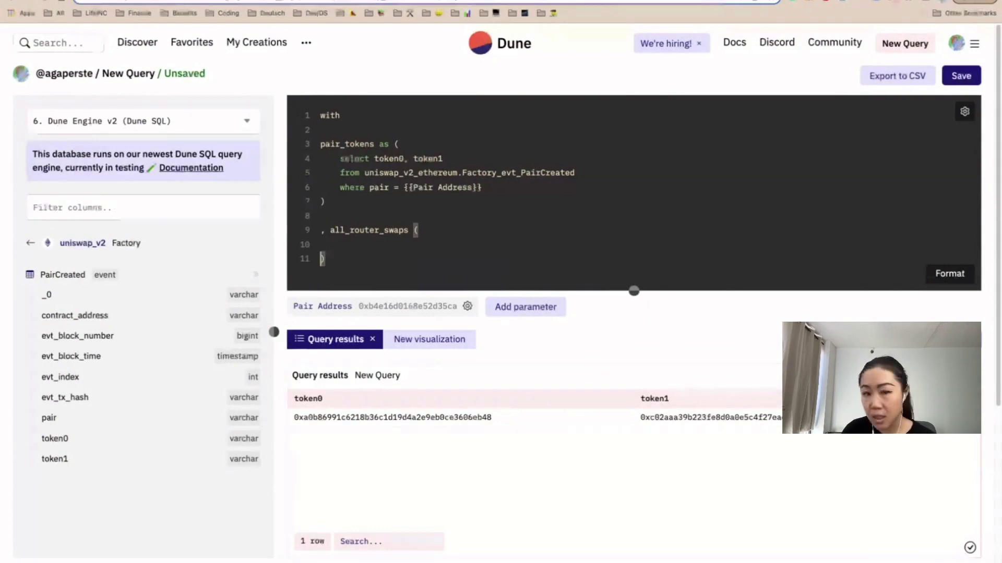
click(60, 246)
click(76, 244)
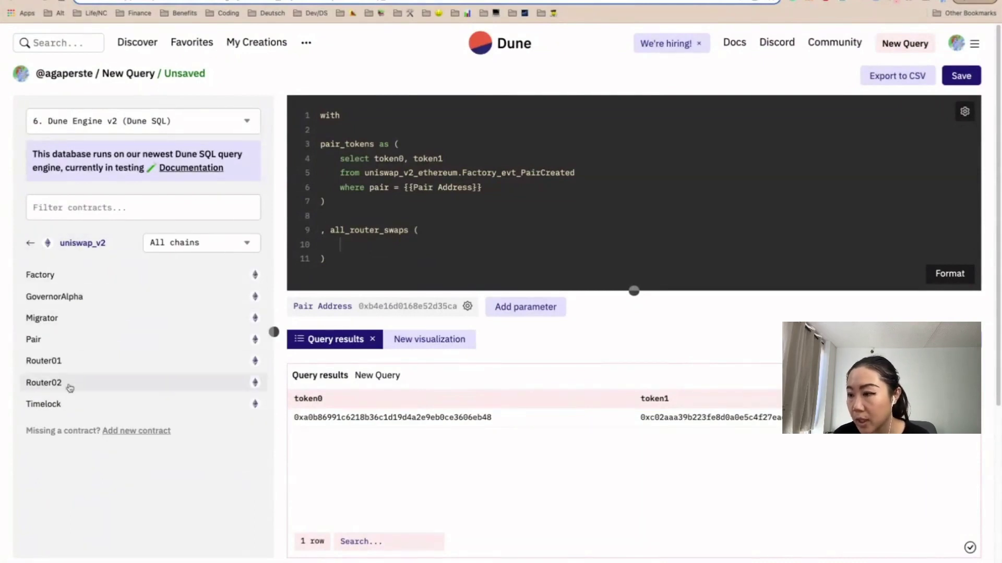
click(69, 388)
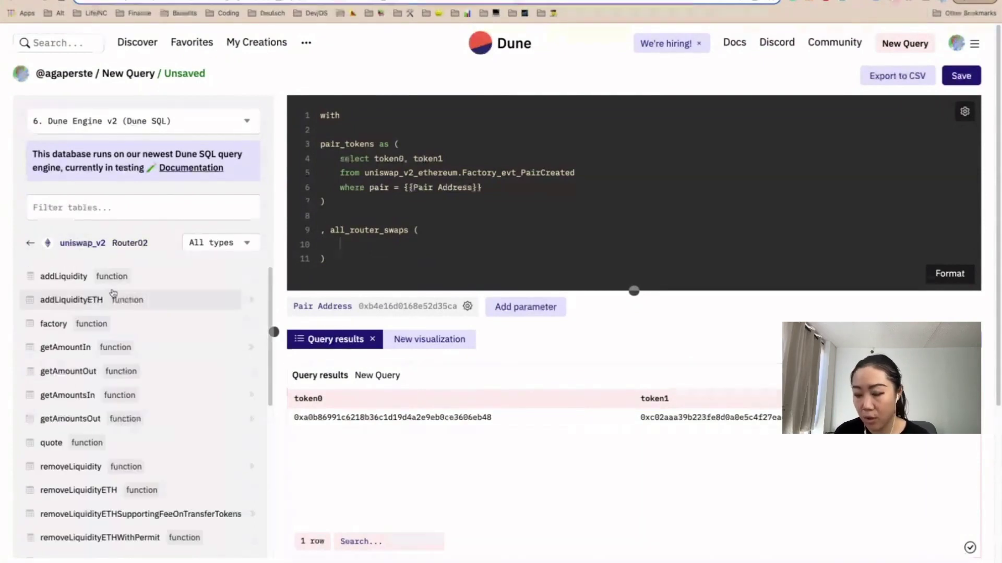
click(144, 213)
text(swap)
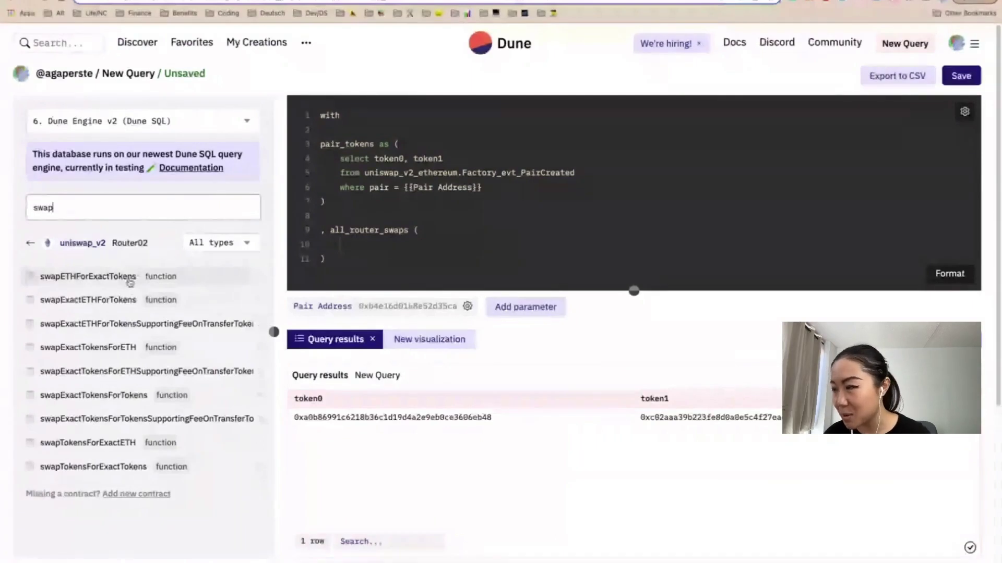
Select call_tx_hash, path from Router02_call_swapETHForExactTokens.
click(360, 249)
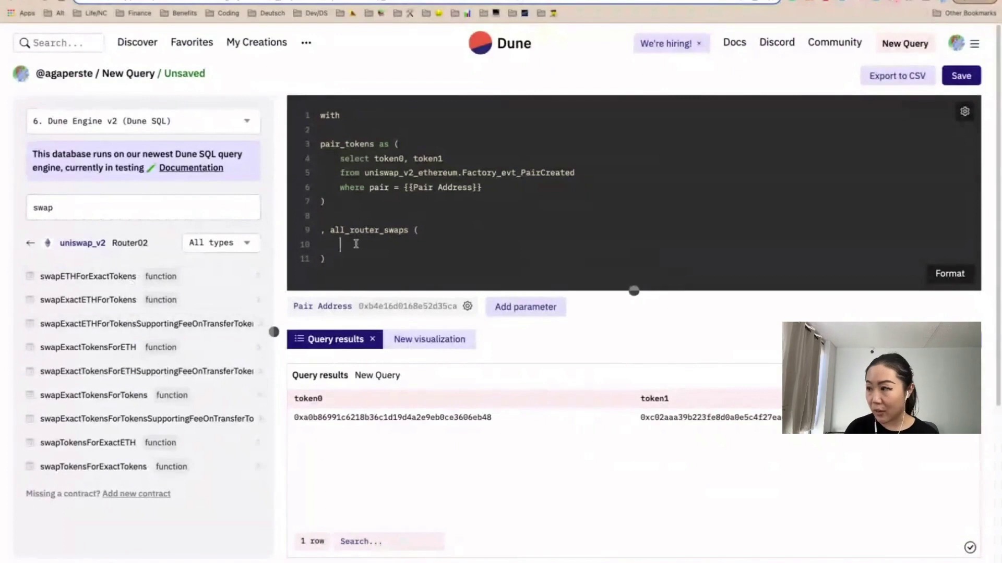
text(select)
click(209, 276)
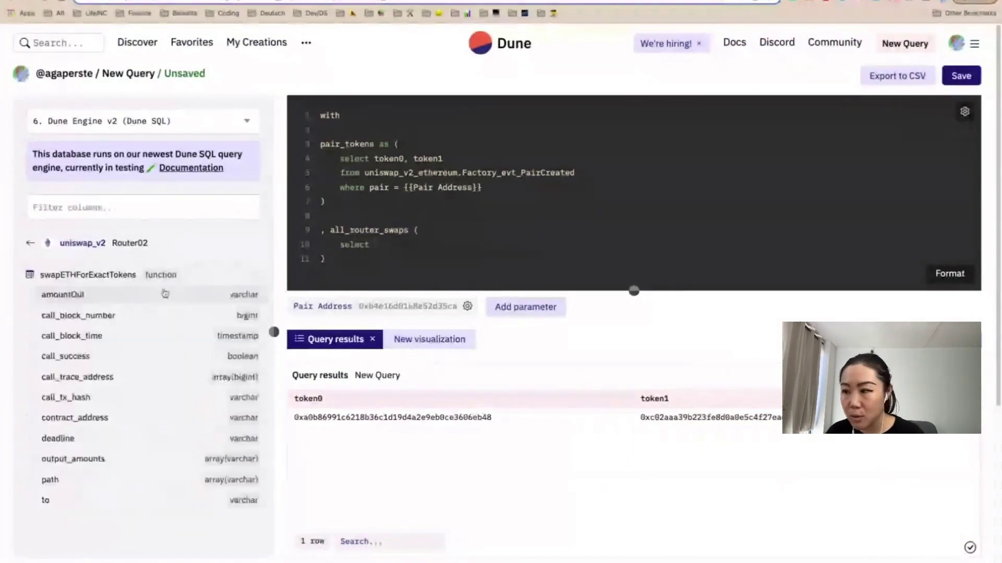
click(119, 398)
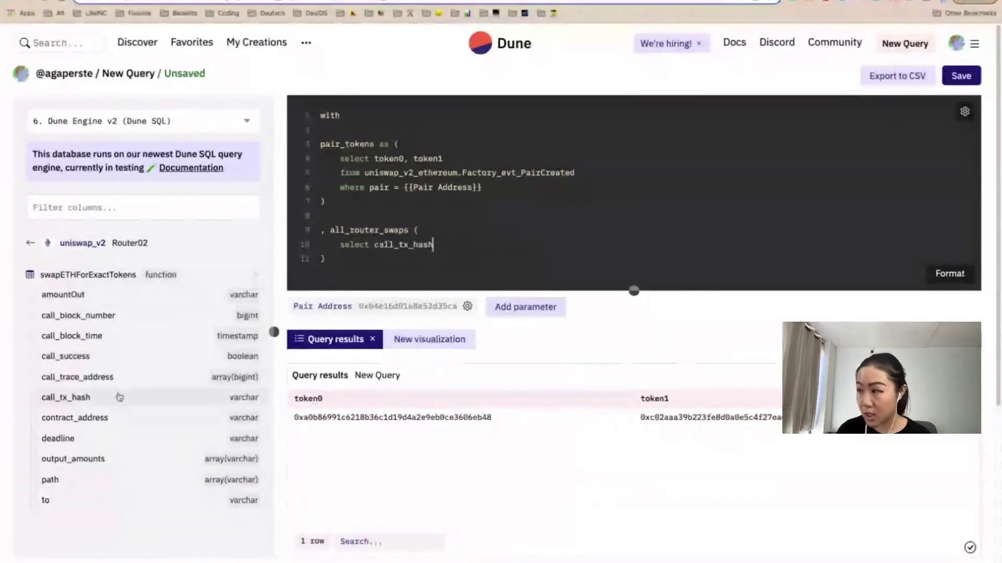
text(,)
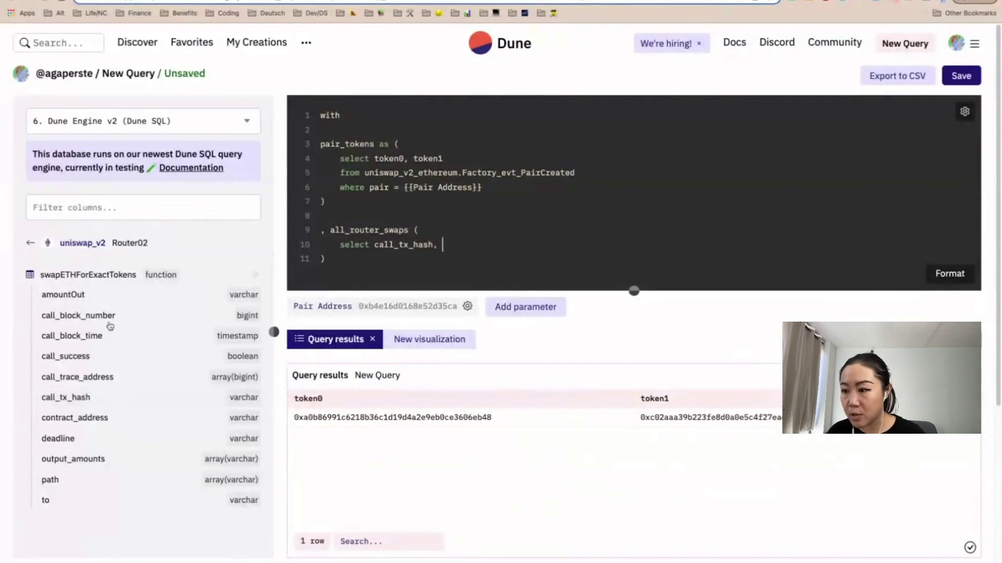
click(97, 479)
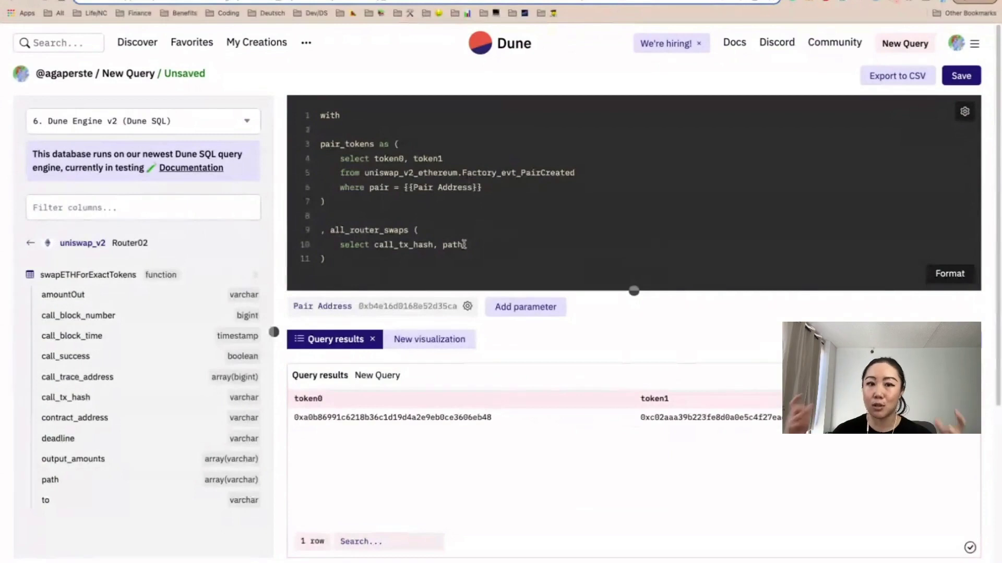
text(fro)
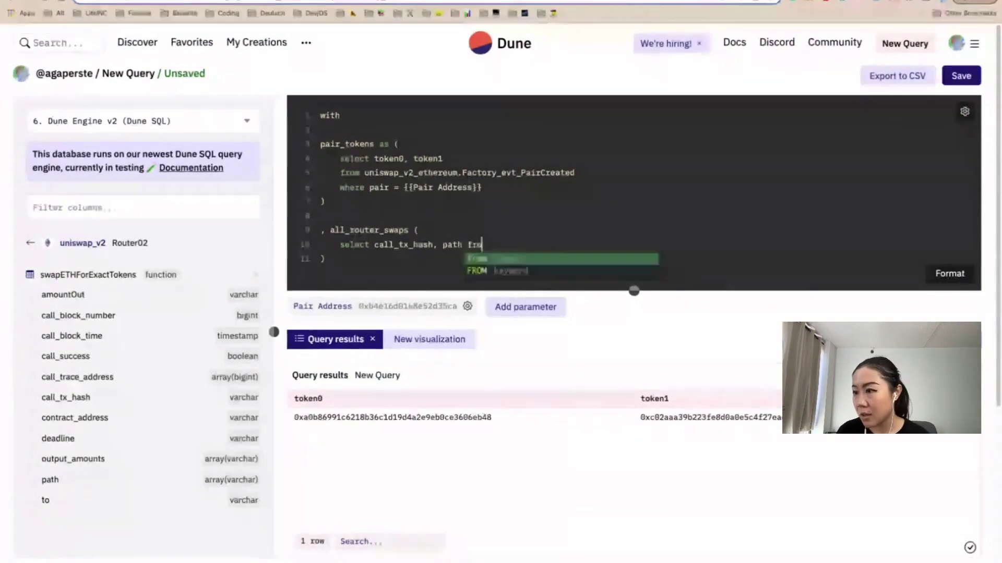
text(m)
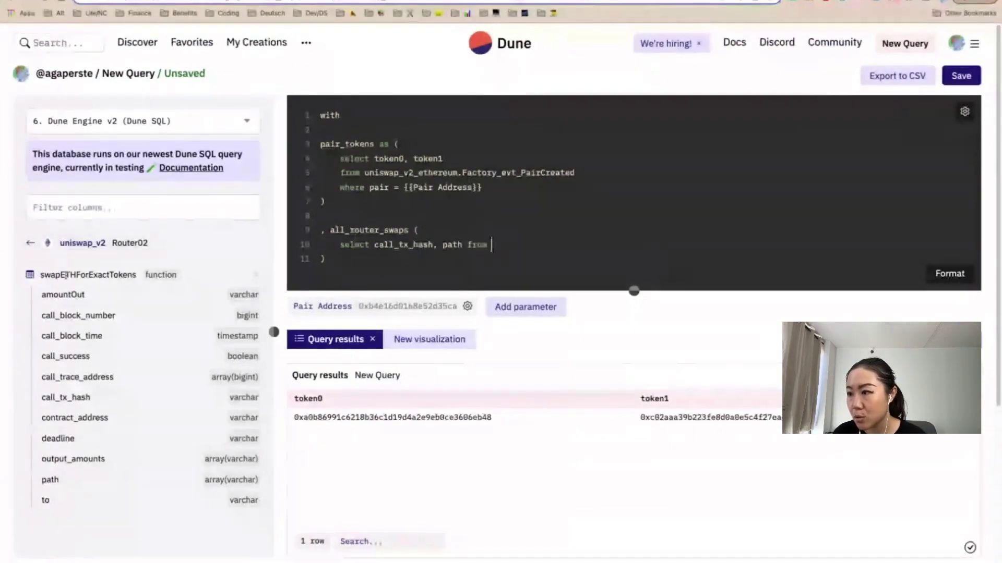
click(30, 243)
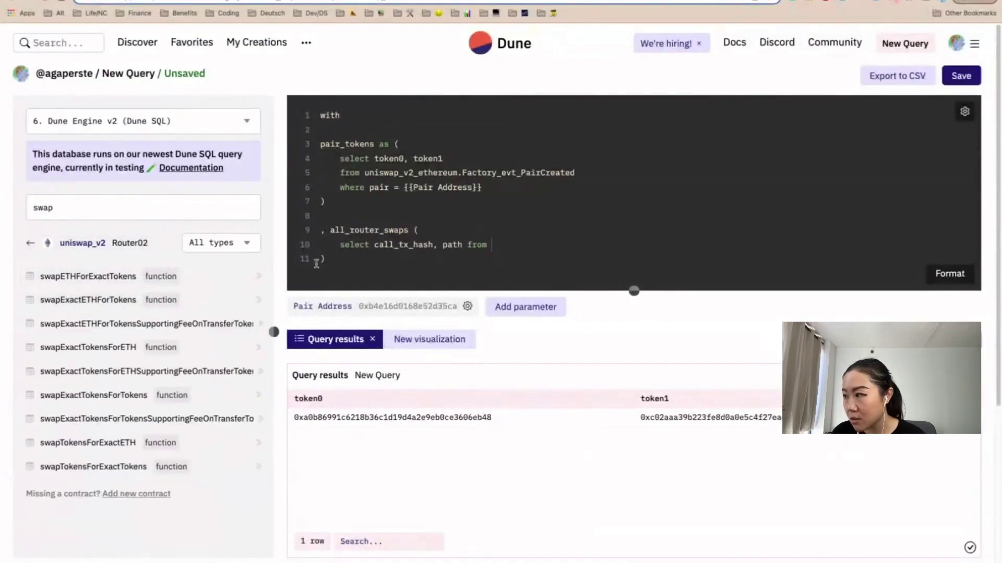
click(263, 278)
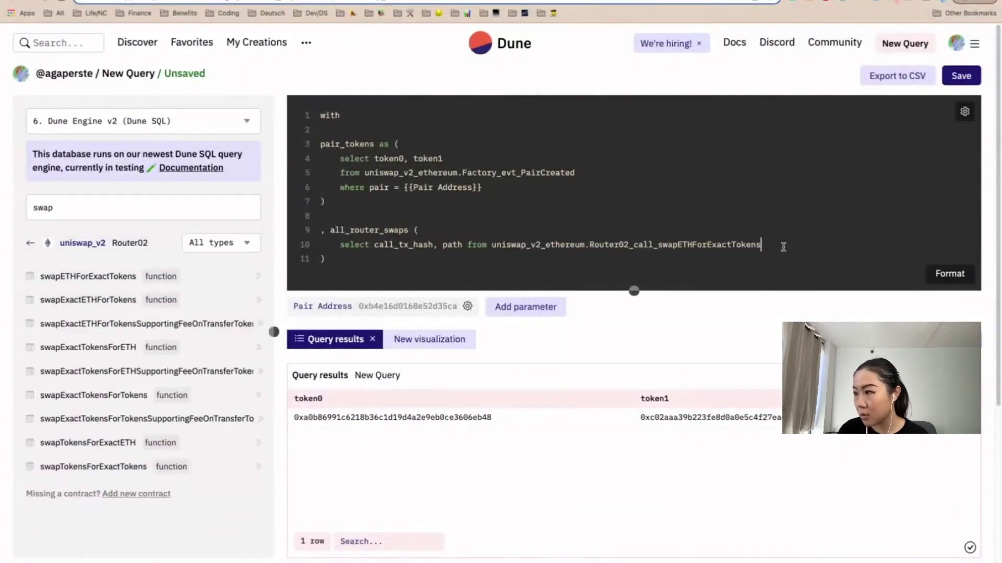
Union all swapExactETHForTokens and swapExactETHForTokensSupportingFeeOnTransferTokens call tables using the copied select prefix.
key(Return)
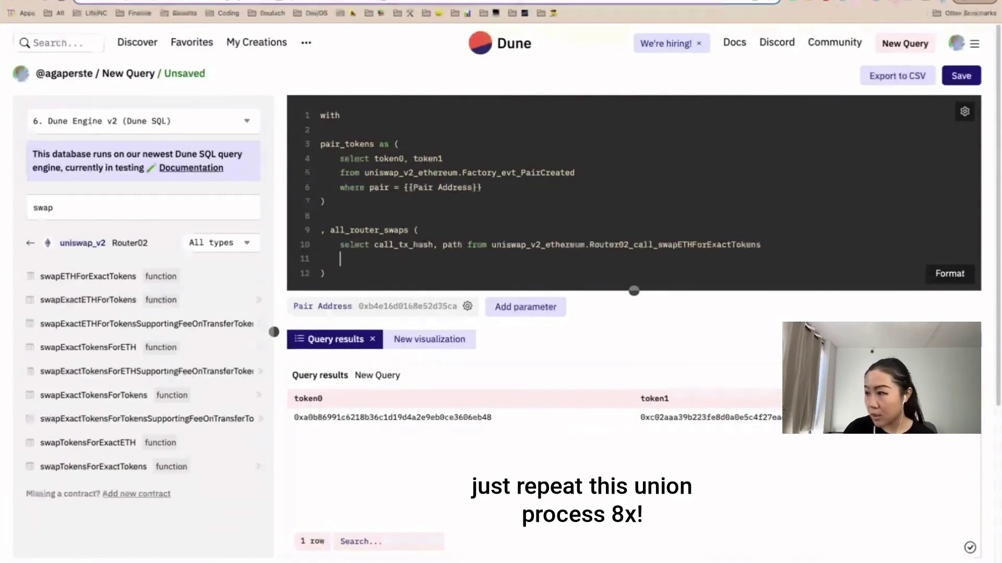
text(union all)
key(Escape)
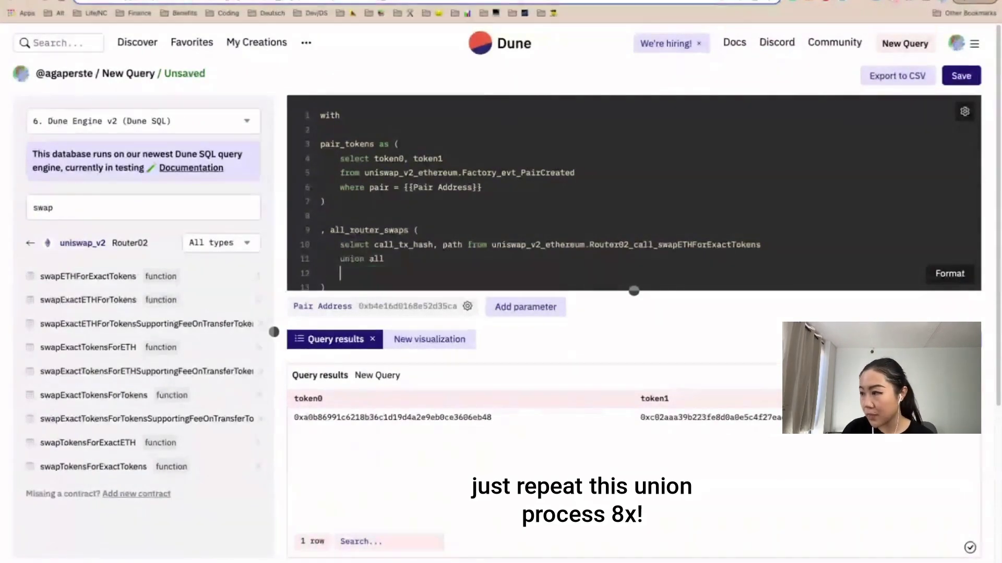
key(Return)
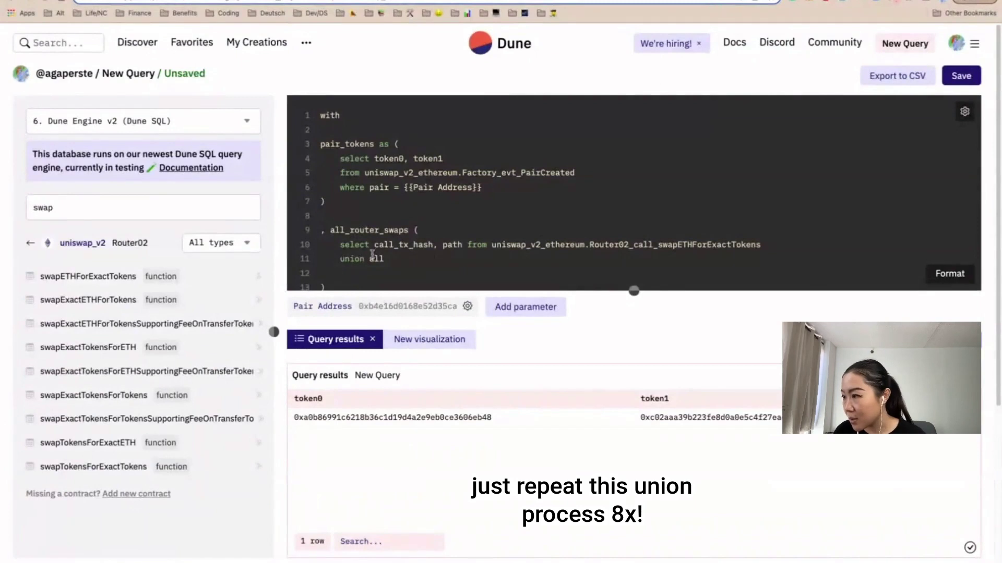
drag(340, 244, 486, 243)
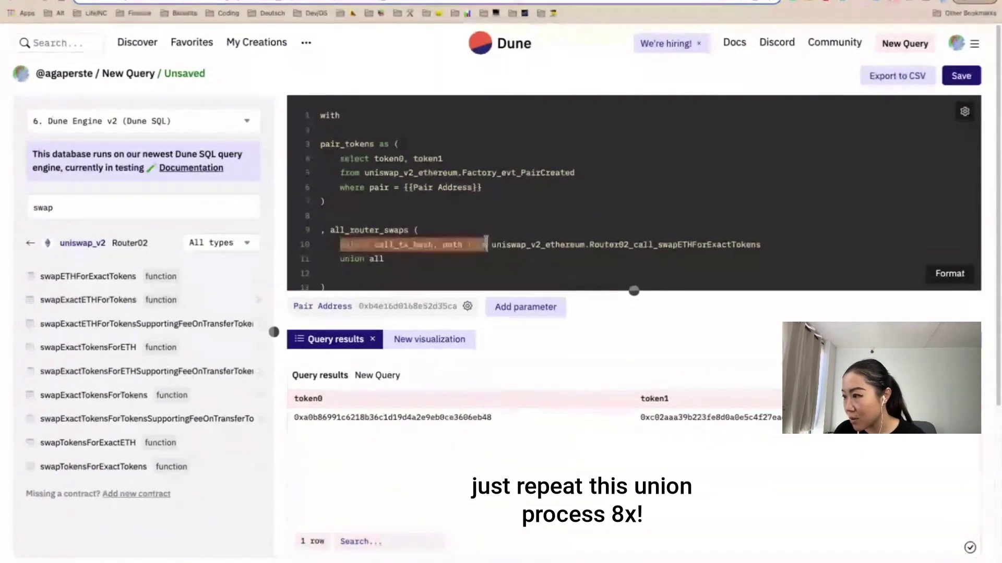
key(ctrl+c)
click(415, 267)
key(ctrl+v)
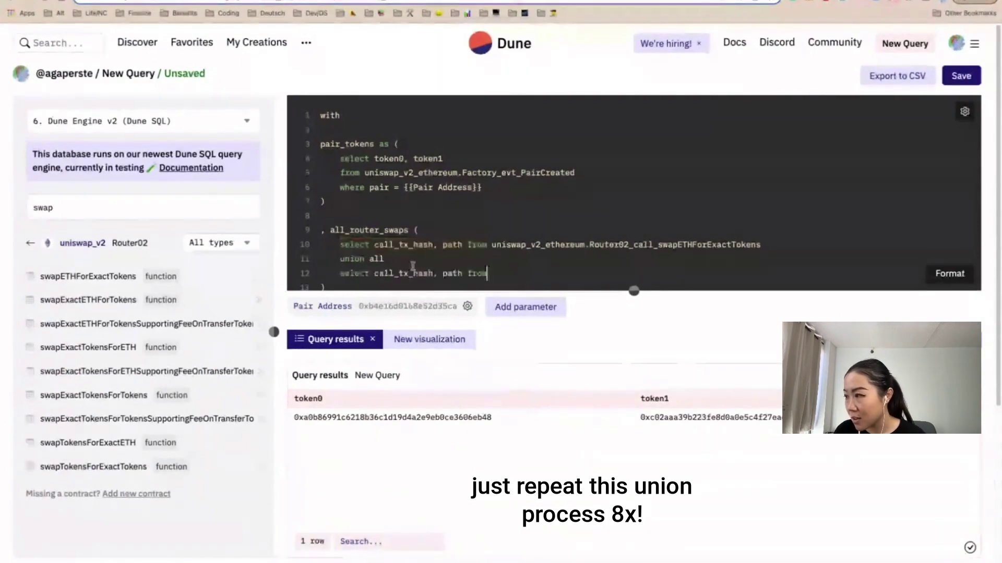
click(260, 303)
key(Return)
key(Return)
key(ctrl+v)
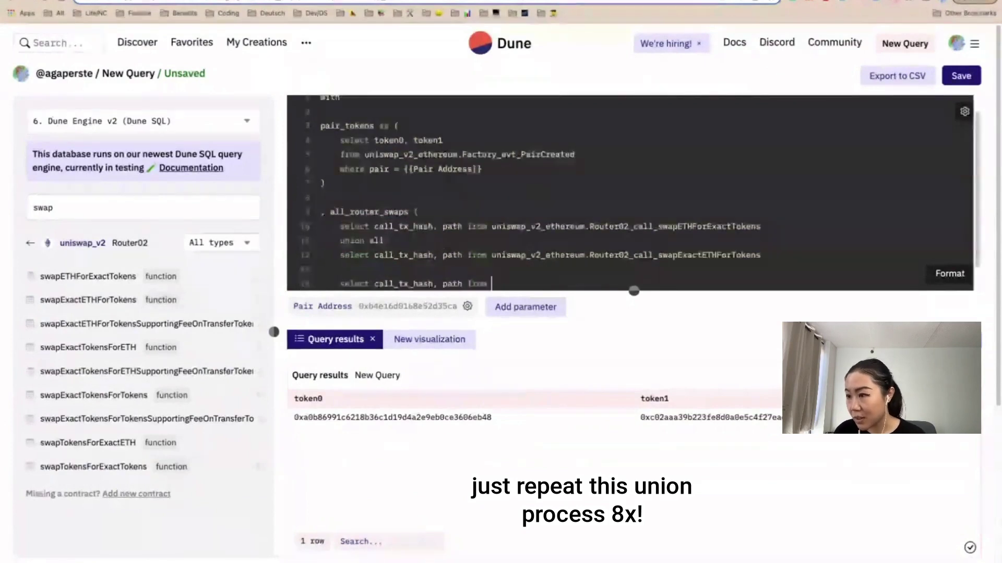
click(261, 324)
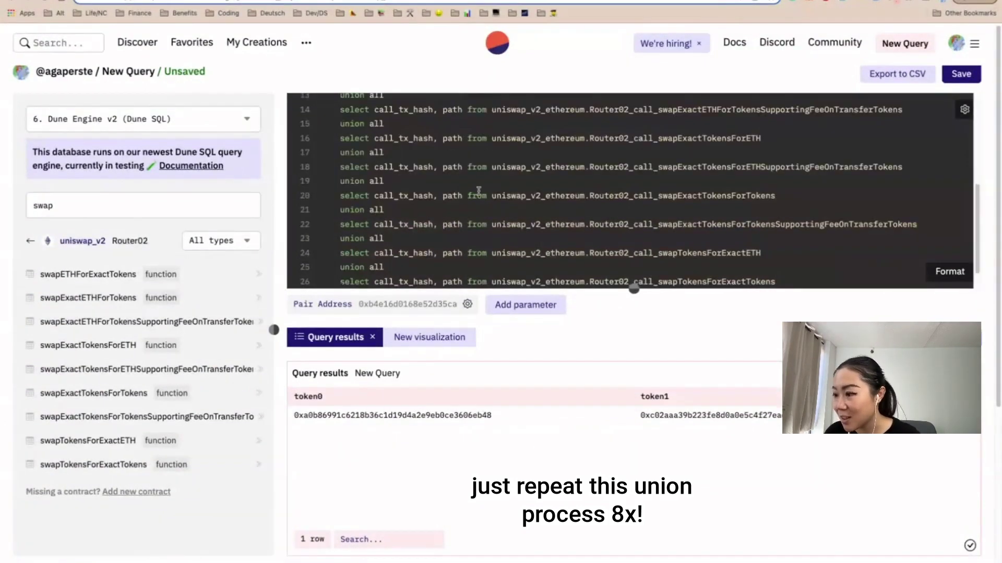
Append limit 100 and run the selected union lines, returning 100 call_tx_hash/path rows.
scroll(480, 189, up, 1)
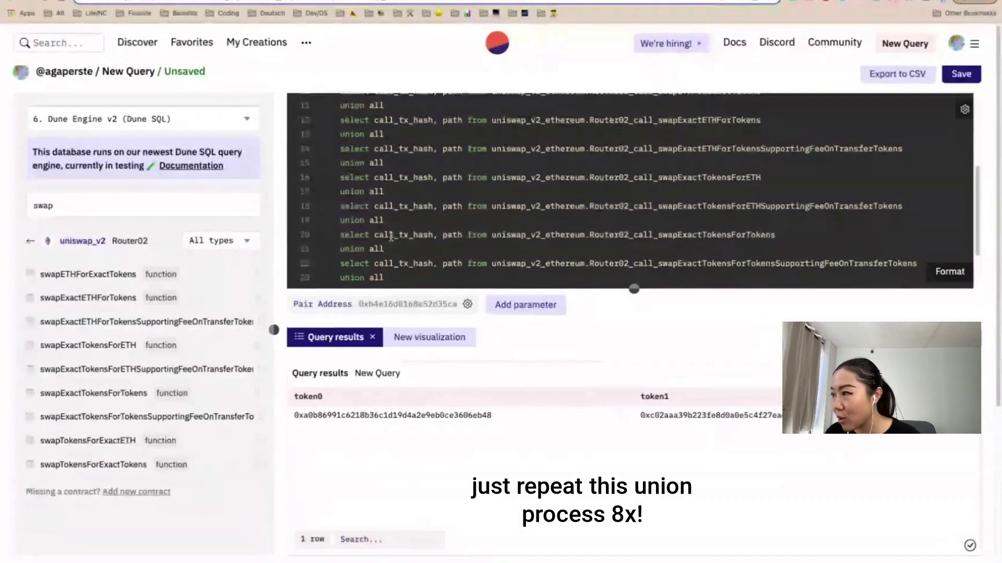
scroll(391, 237, up, 3)
scroll(418, 156, down, 1)
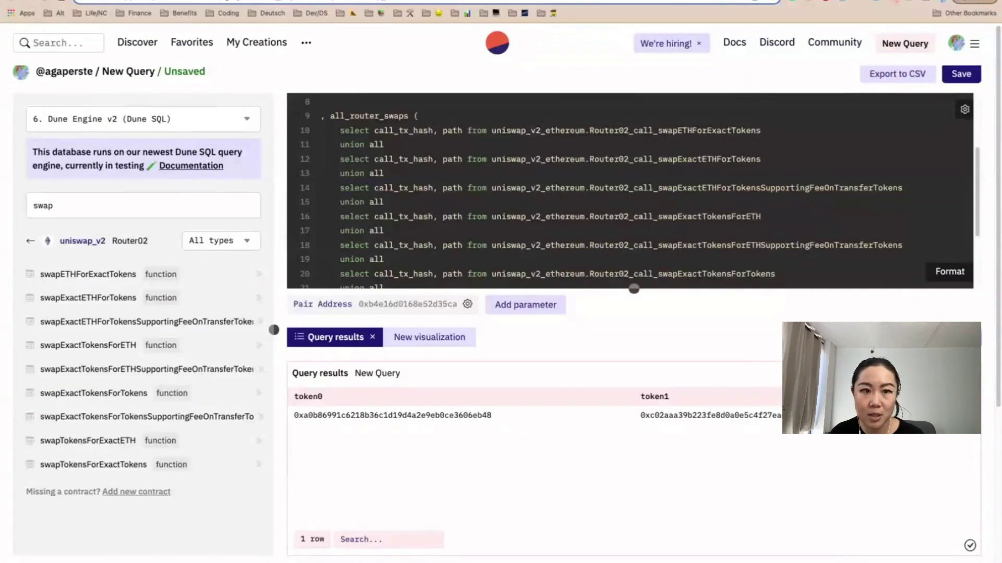
scroll(626, 209, down, 5)
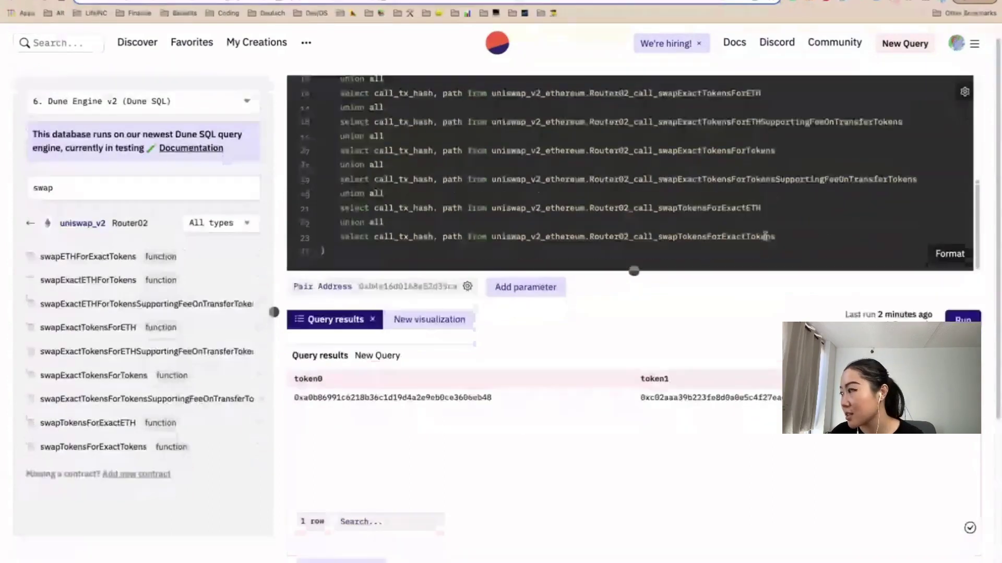
key(Return)
text(limit 100)
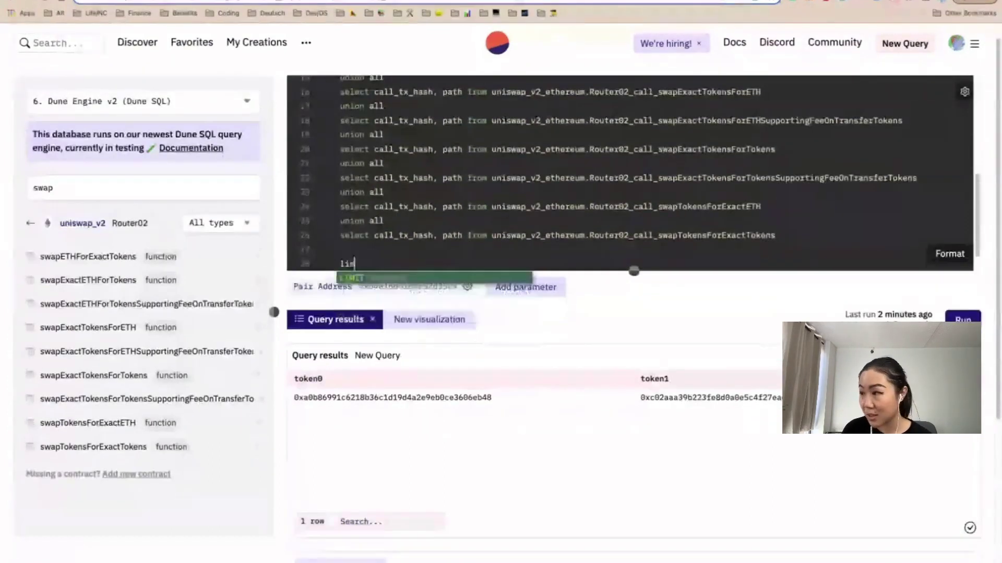
scroll(685, 119, up, 2)
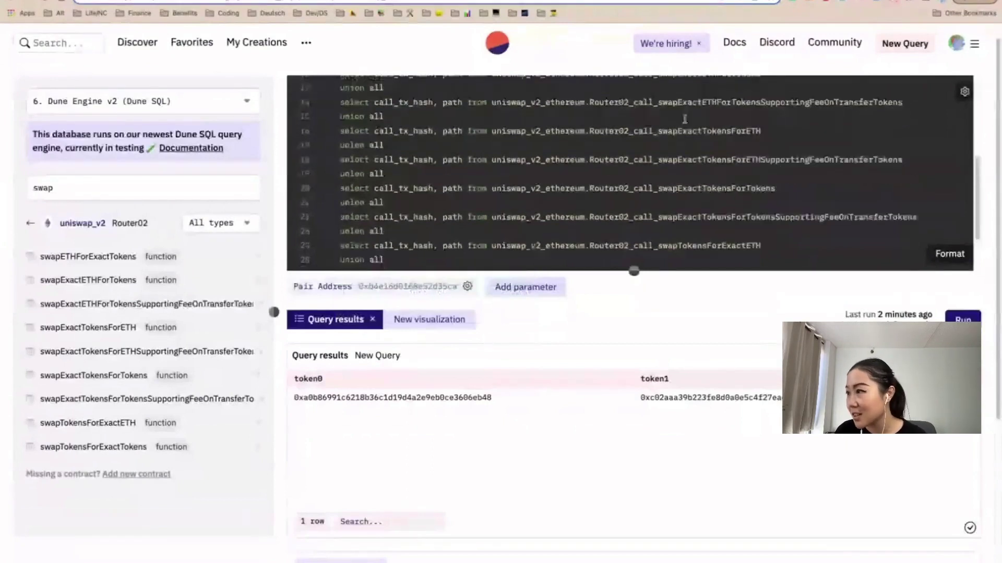
scroll(684, 119, up, 4)
drag(340, 161, 638, 381)
key(ctrl+Return)
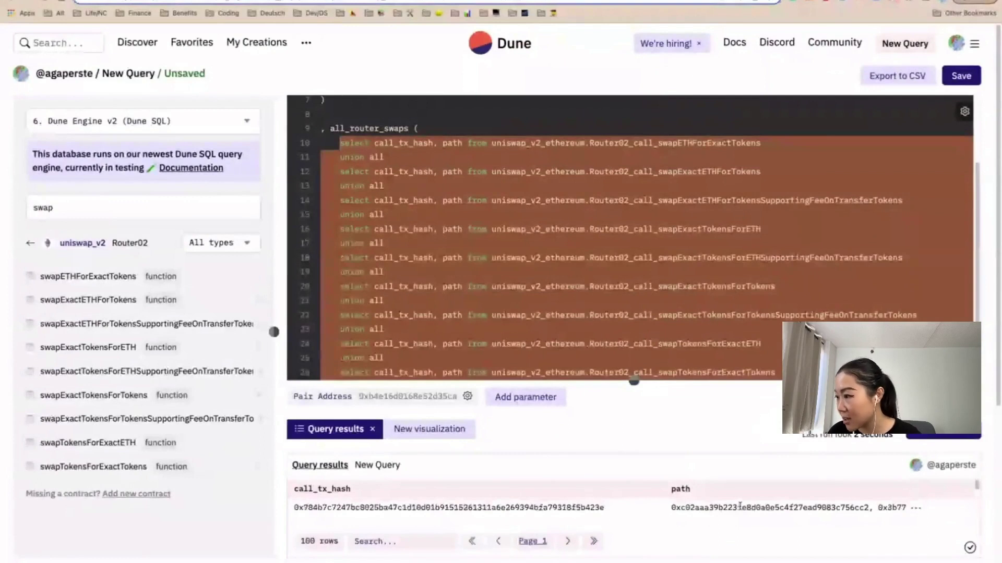
click(777, 372)
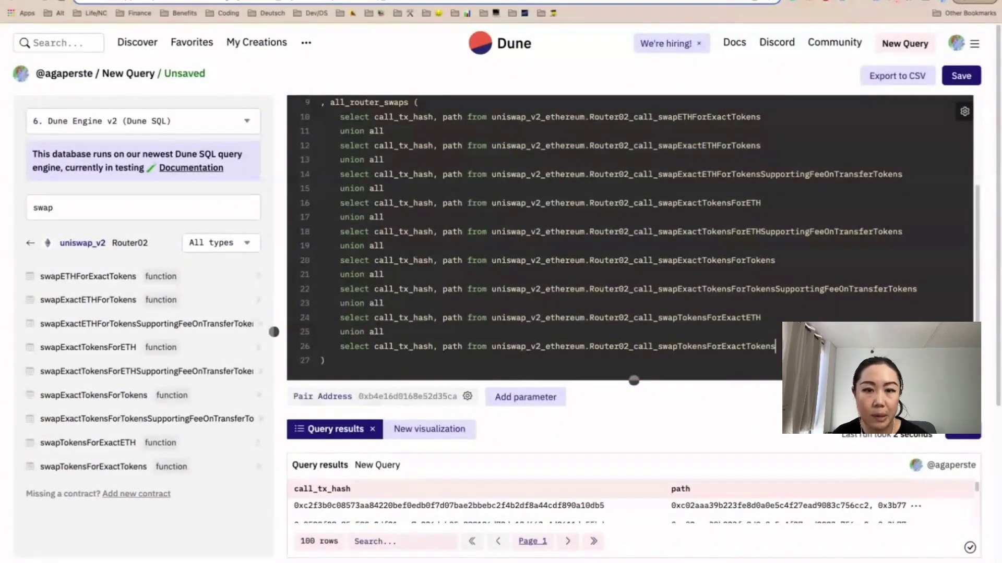
click(366, 365)
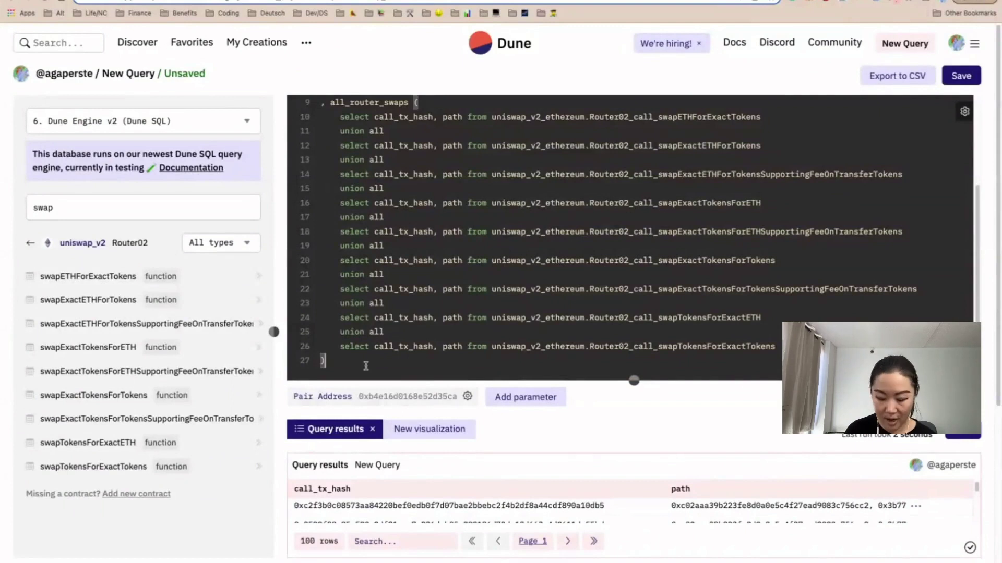
Write paths_nondirect as ( select, from all_router_swaps s, where.
key(Return)
key(Return)
text(,)
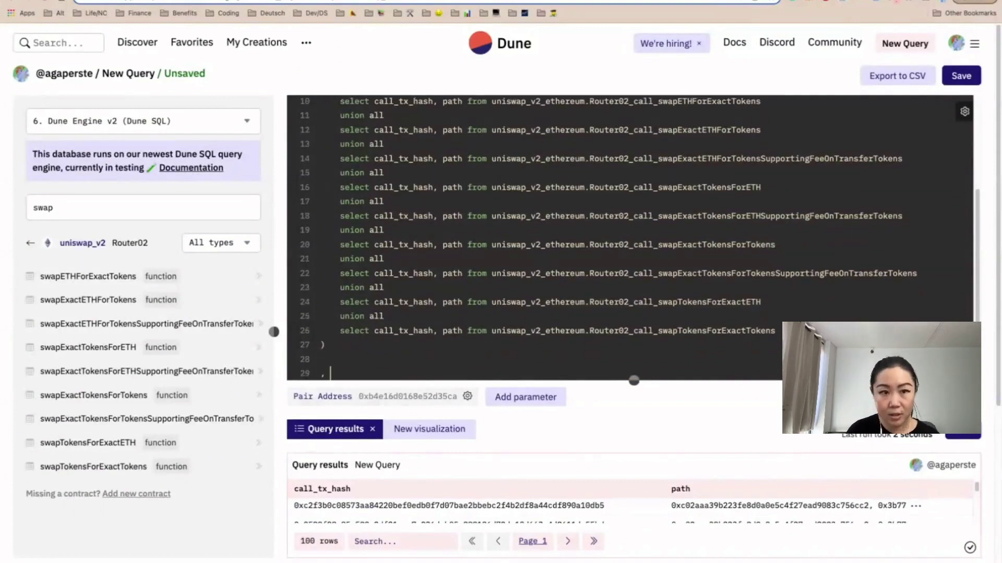
text( paths_nondirect as ()
key(Return)
text(select)
key(Return)
text(from)
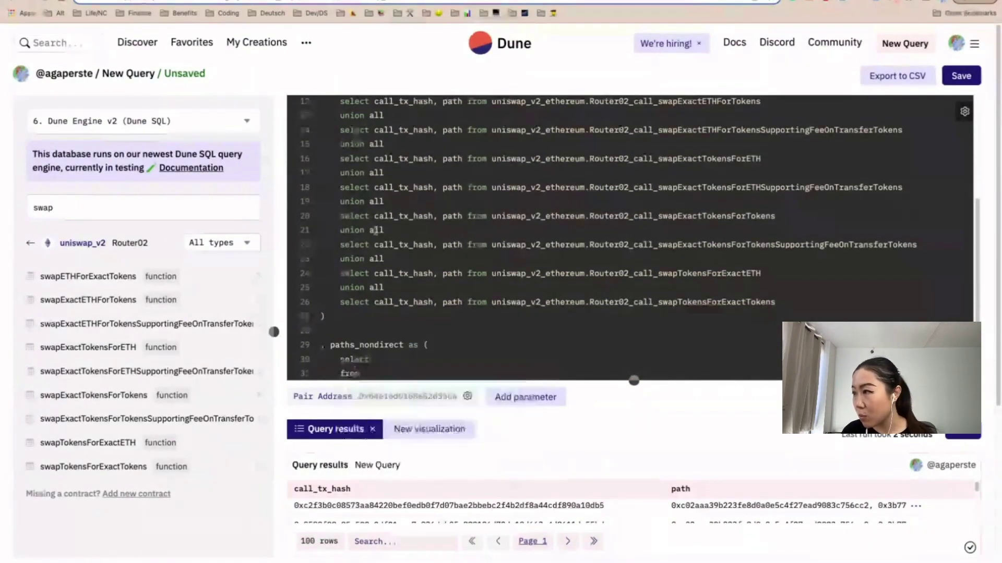
scroll(375, 230, up, 4)
double_click(367, 175)
key(super+c)
scroll(417, 235, down, 5)
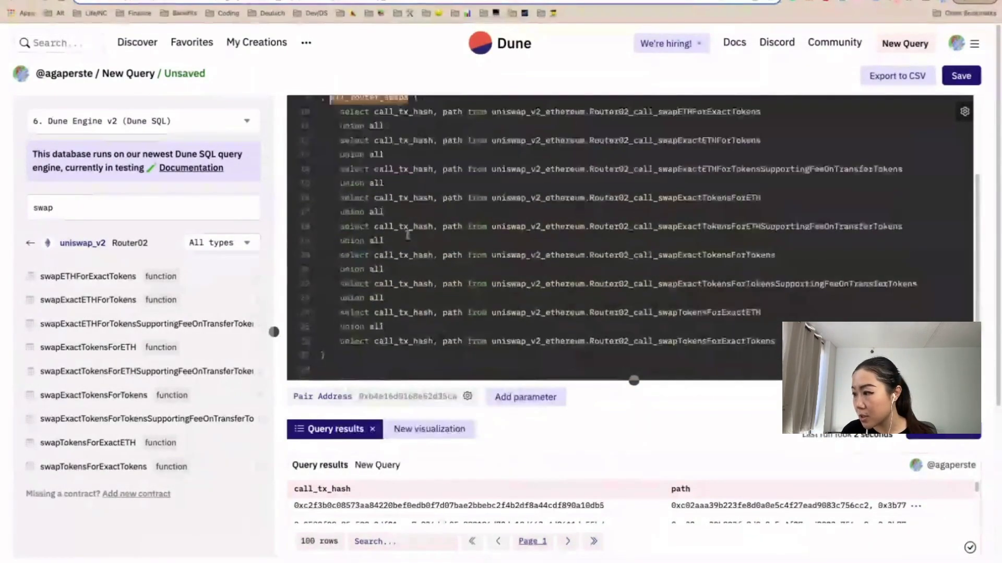
click(443, 346)
key(super+v)
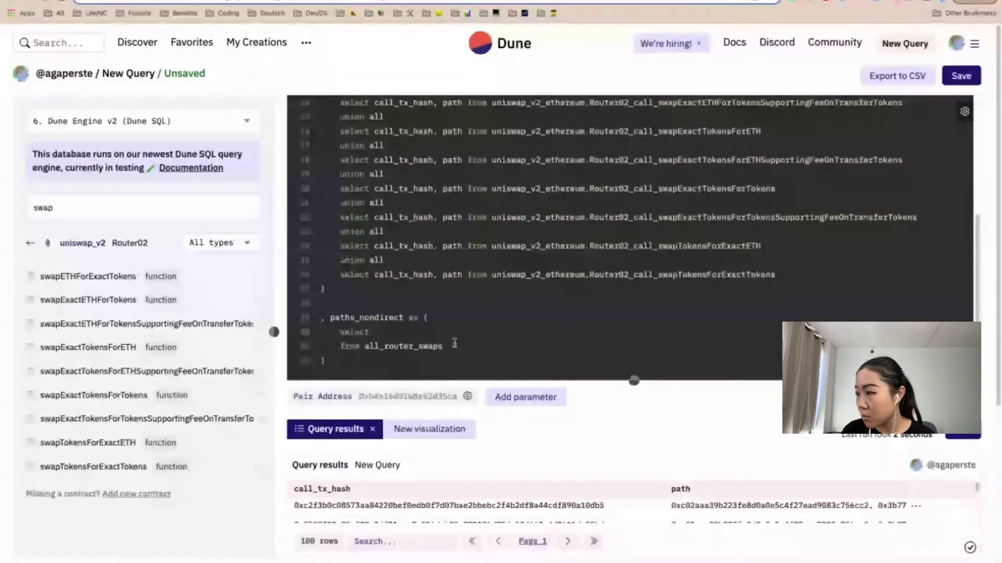
text(s)
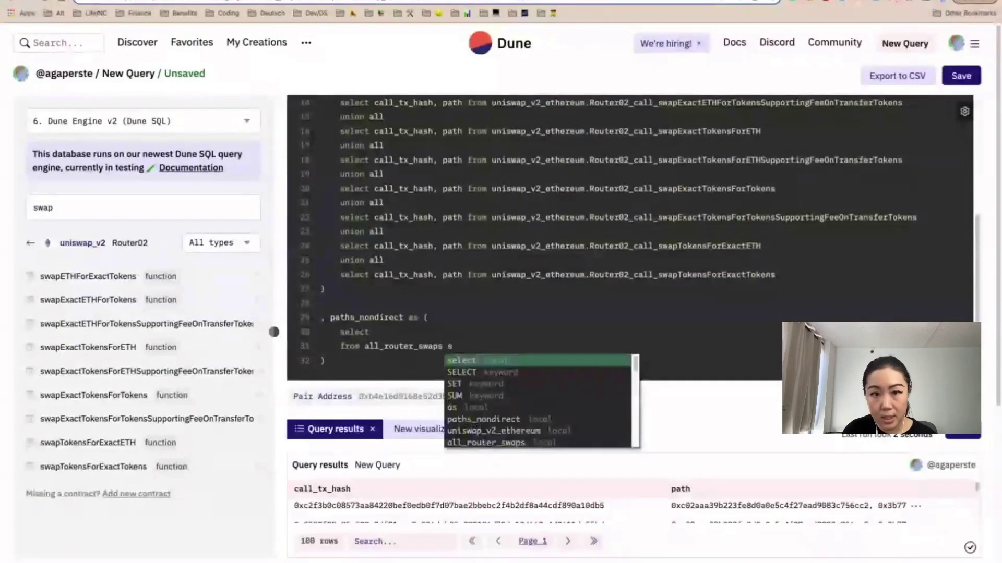
key(Escape)
key(Return)
key(Return)
text(where)
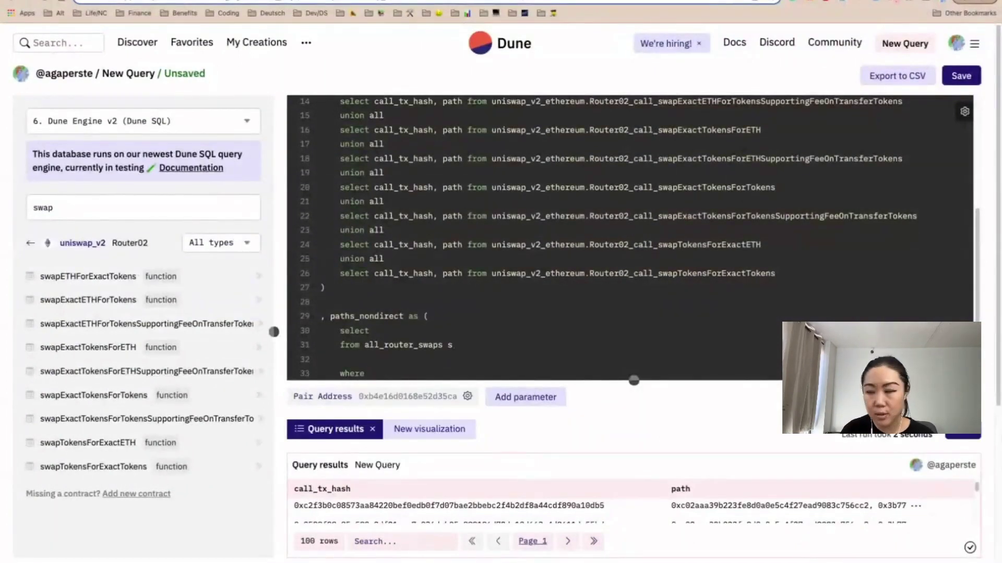
Resize the results and editor panes to inspect the path column values.
double_click(452, 244)
drag(634, 380, 633, 248)
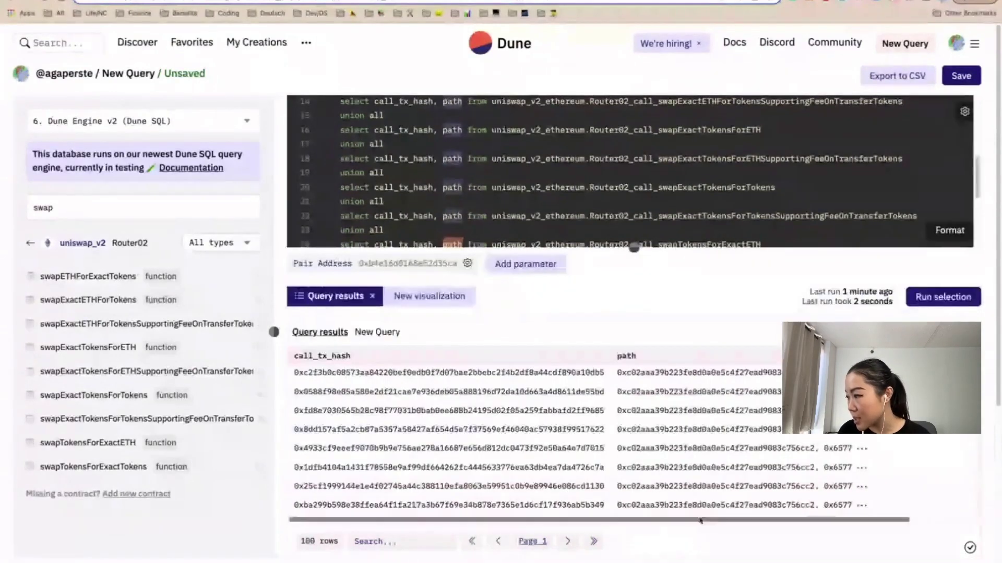
drag(701, 520, 851, 523)
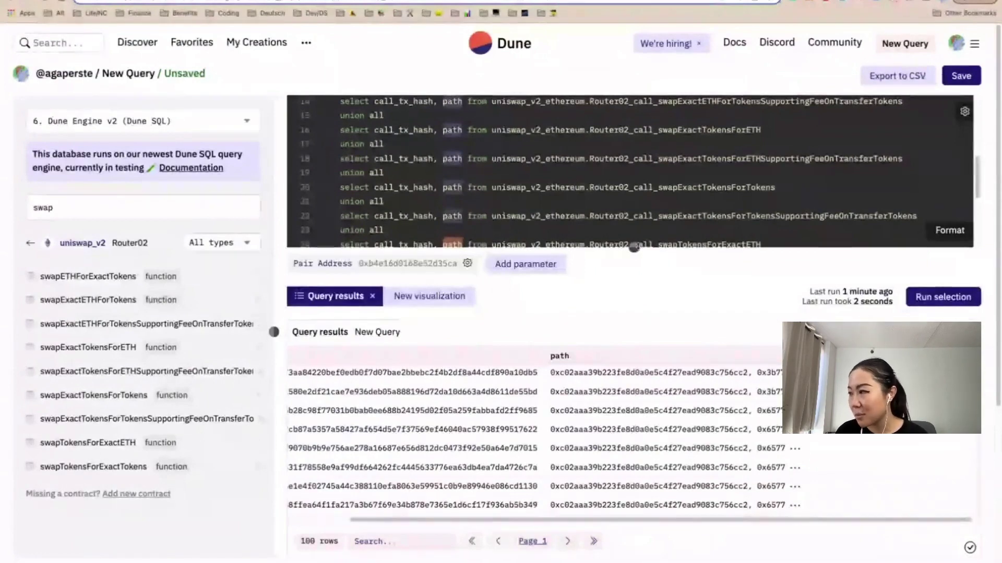
drag(634, 247, 634, 420)
click(501, 333)
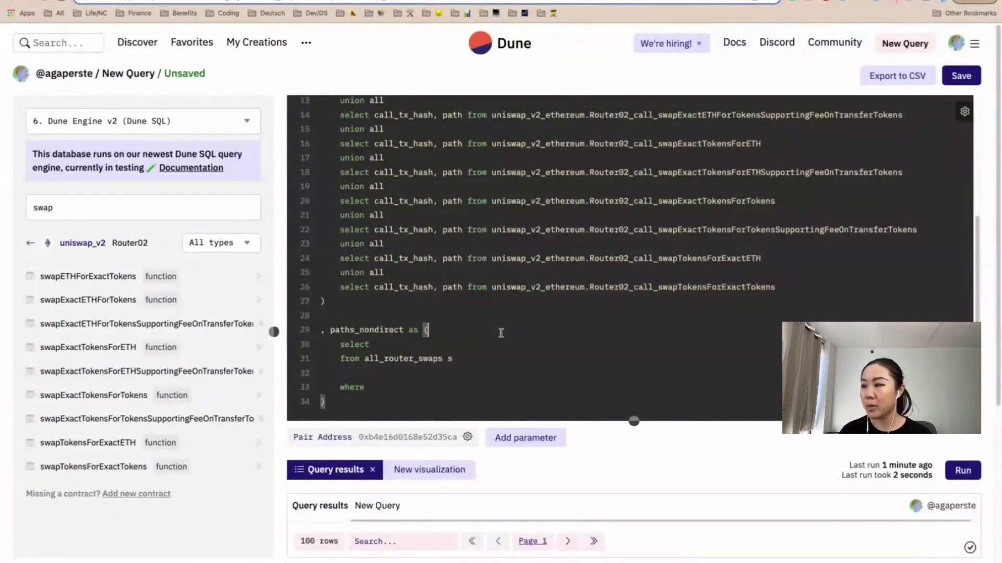
Make the where clause require cardinality(s.path) > 2.
click(461, 384)
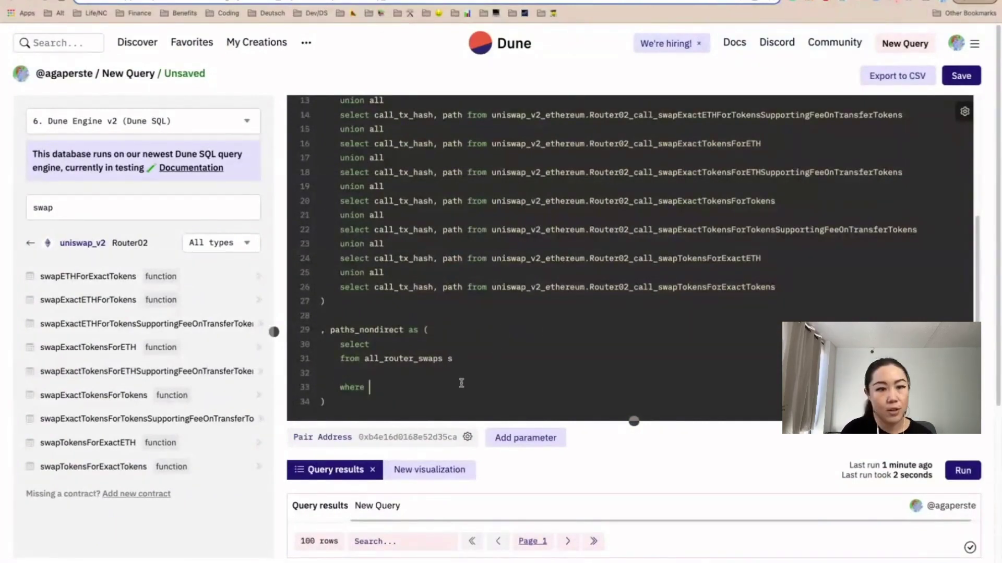
text(cardin)
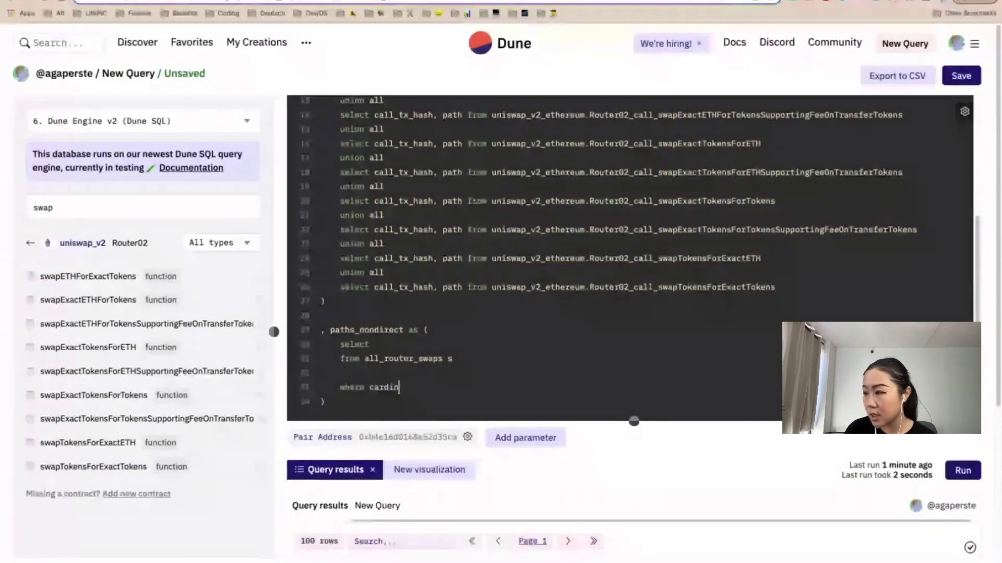
text(ality(s.p)
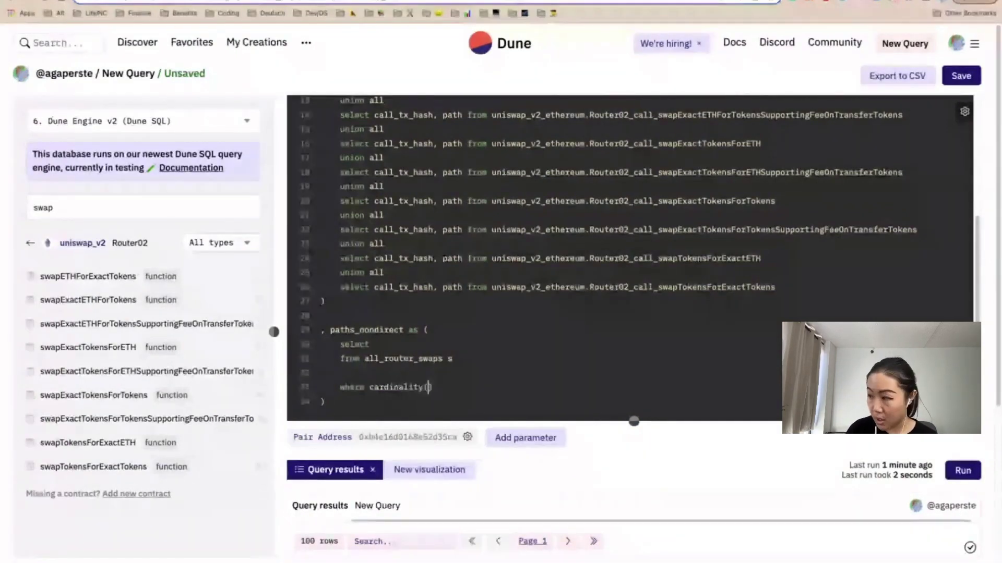
text(ath)
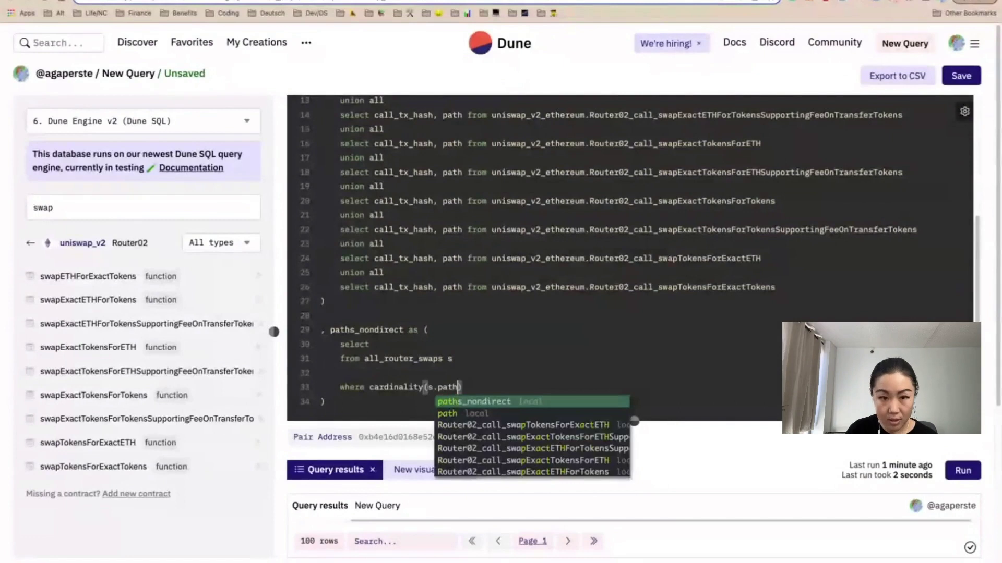
text() > )
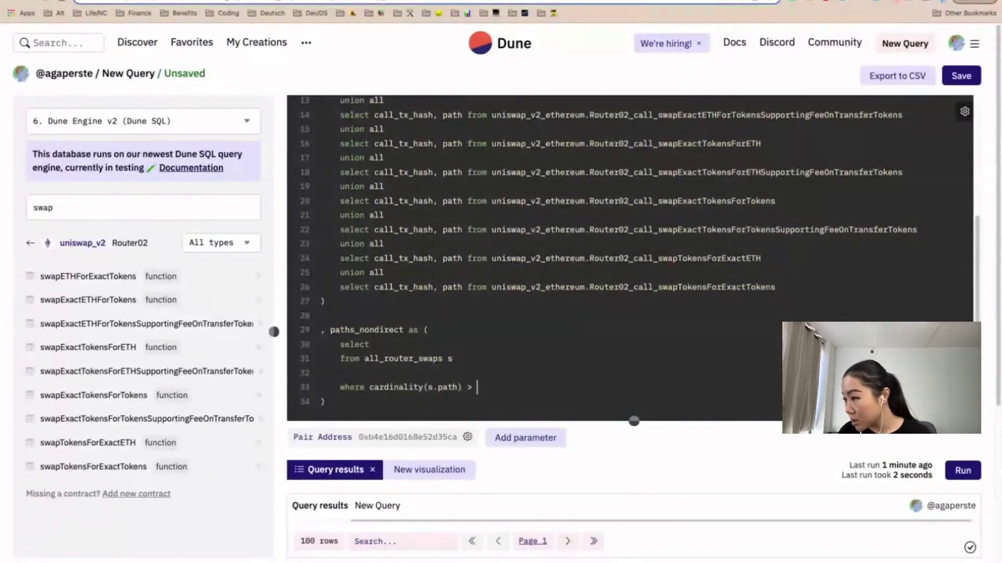
text(w)
key(Escape)
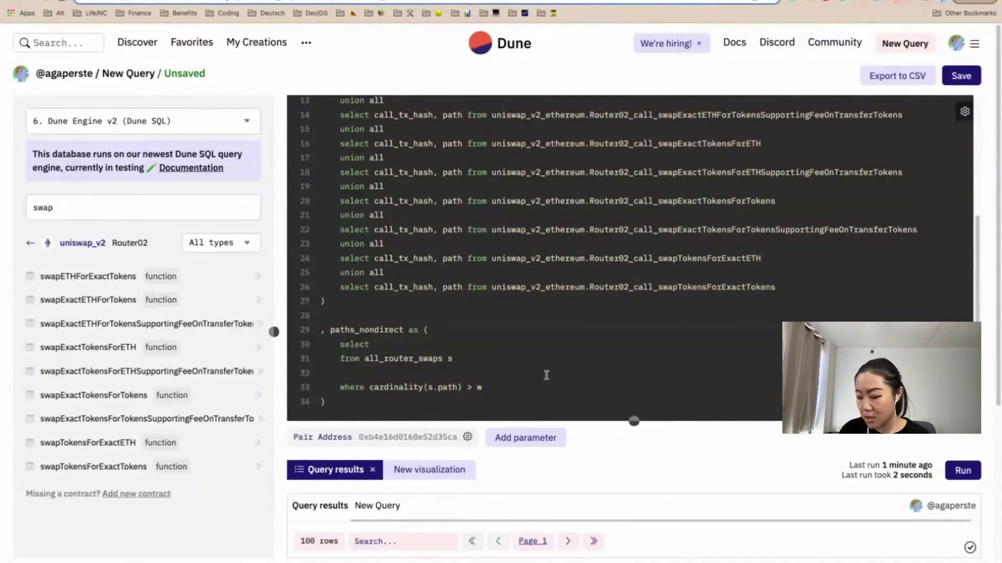
key(BackSpace)
text(2)
key(Return)
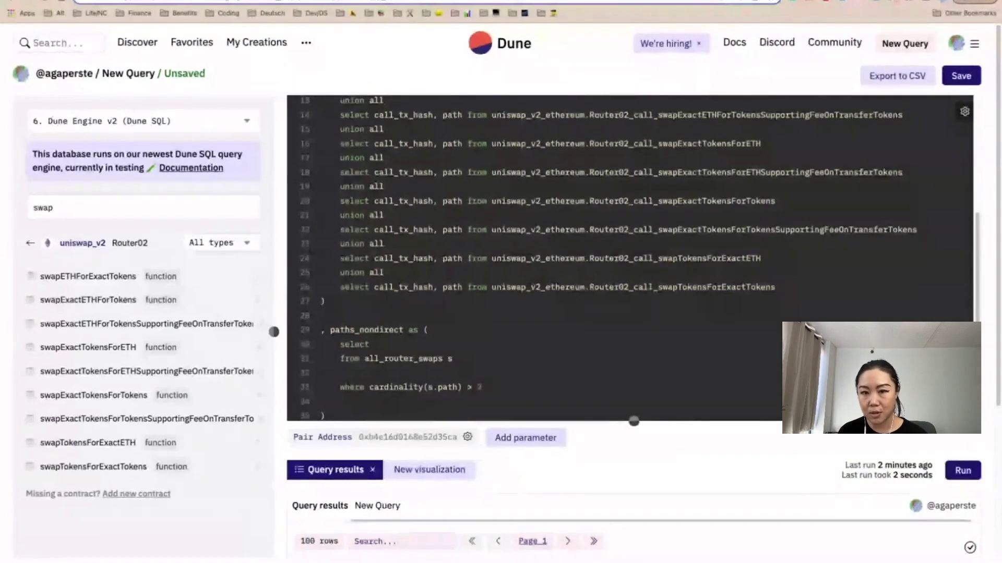
Add an and ( ... or 1,0 ) group with placeholder conditions below the where clause.
text(and )
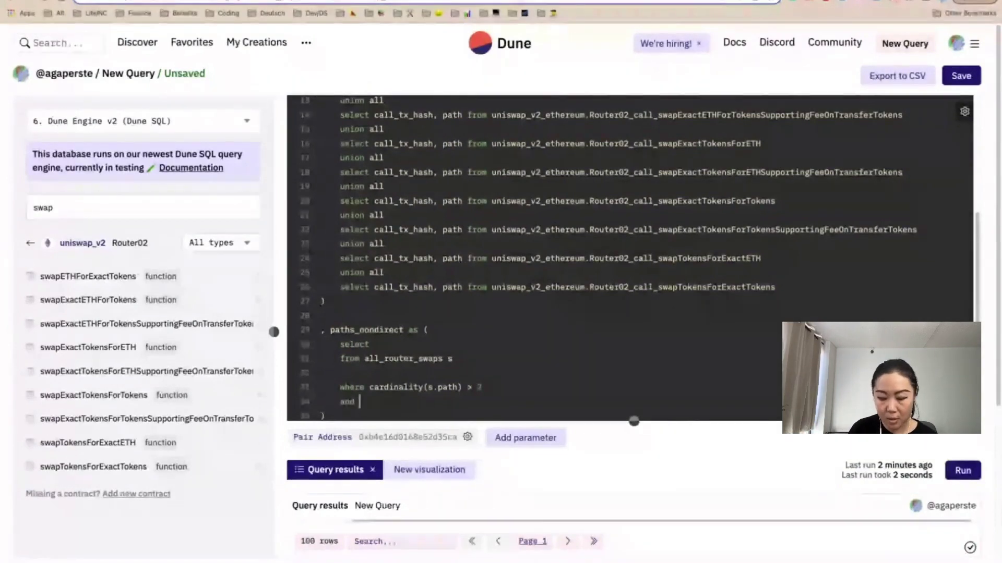
text(()
key(Return)
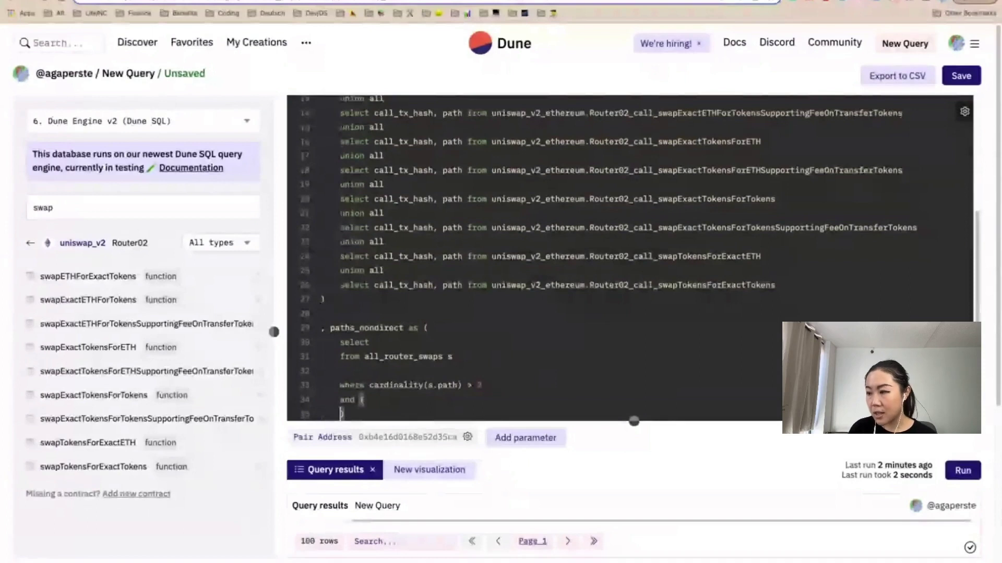
key(Return)
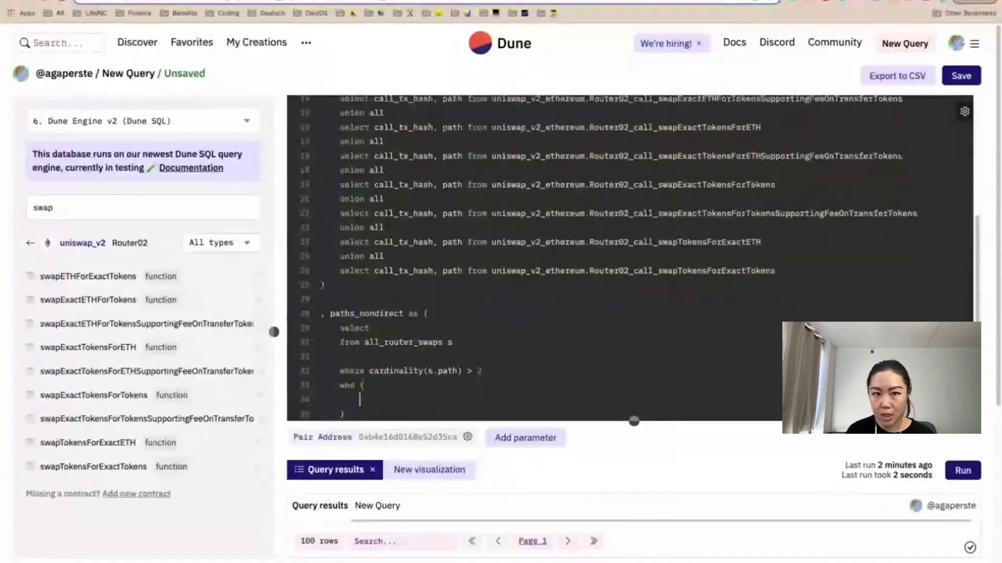
click(381, 386)
scroll(380, 380, down, 1)
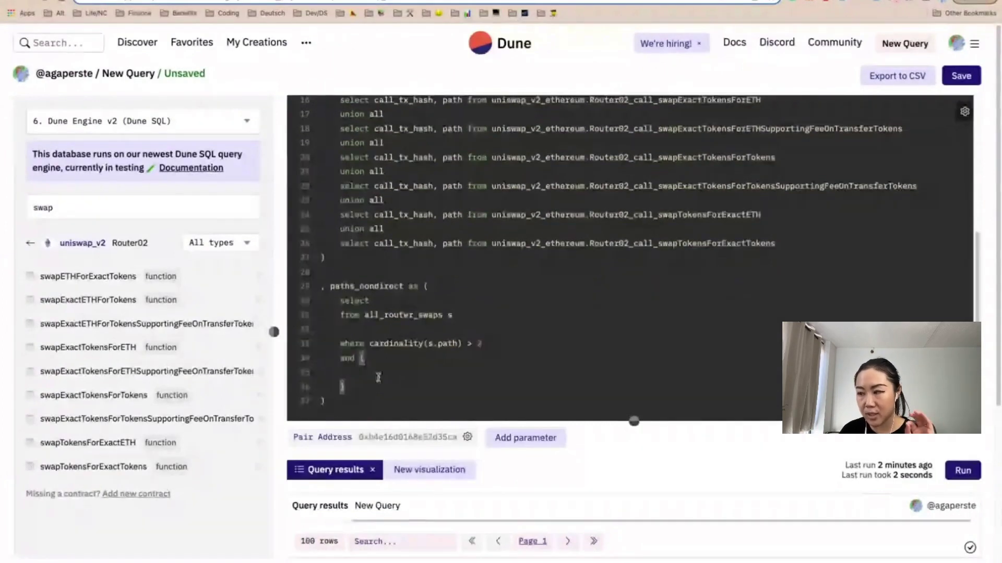
click(407, 378)
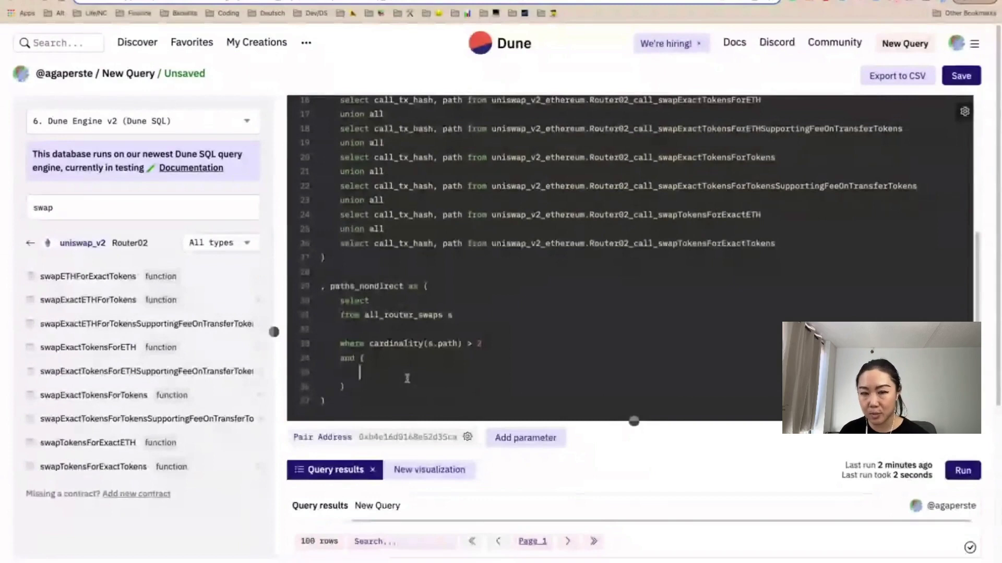
text(or)
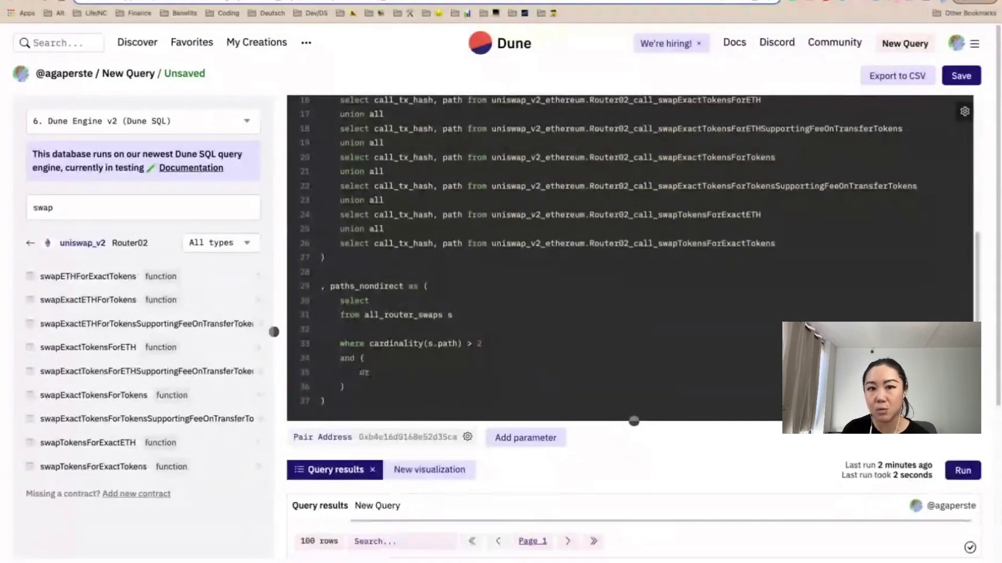
key(Up)
key(Return)
text(q, t)
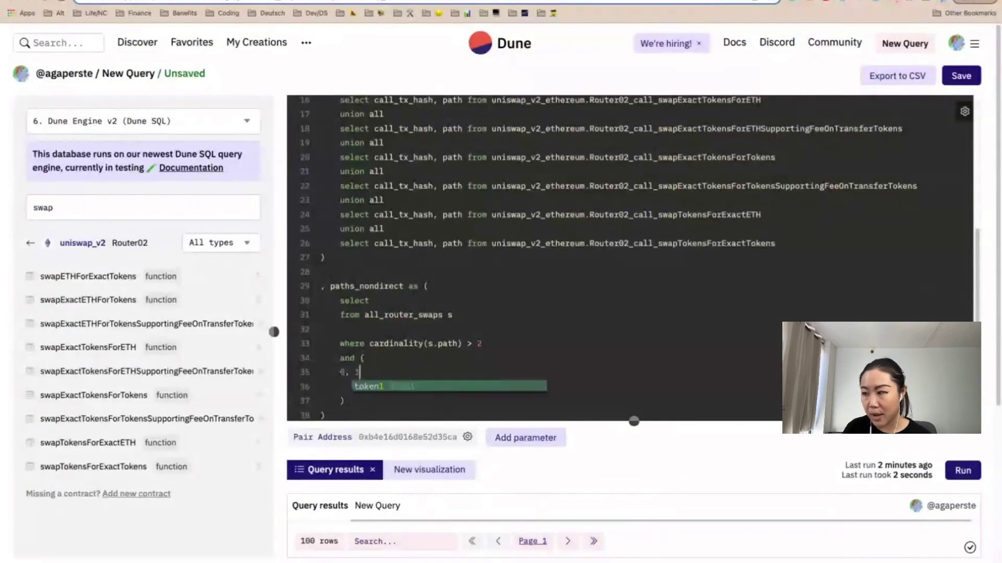
key(Escape)
key(Down)
key(Down)
key(Up)
key(End)
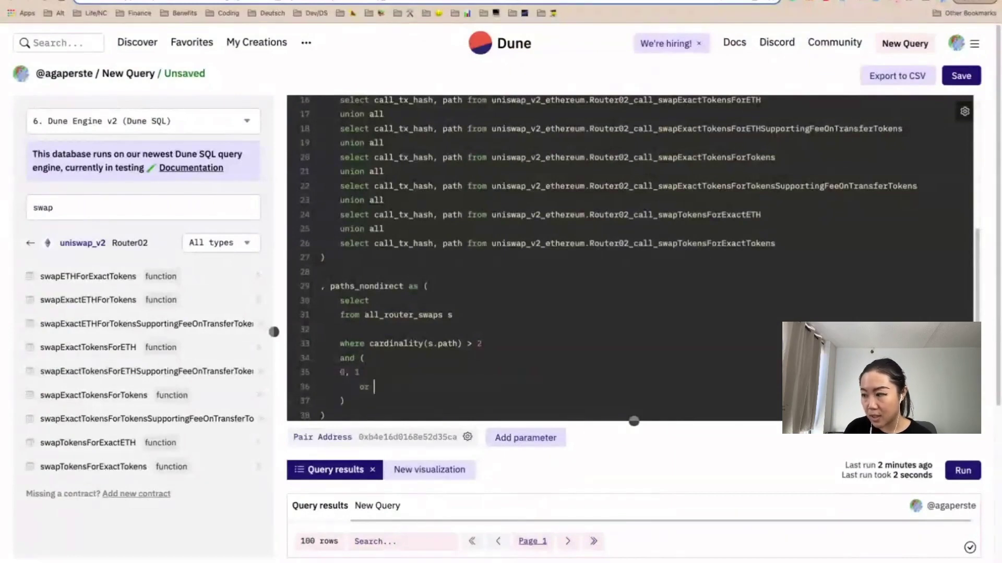
text(1,0)
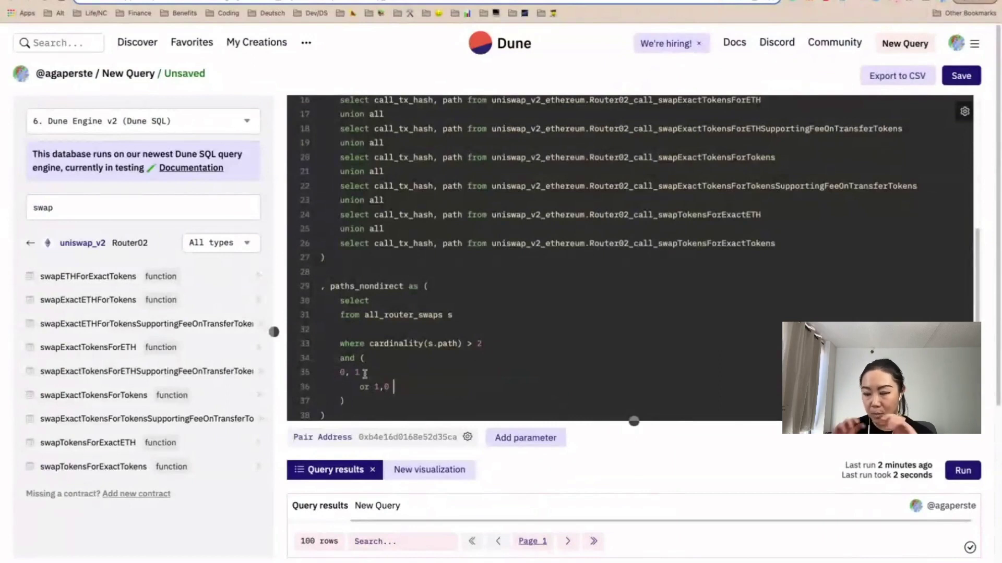
Replace the first placeholder condition with contains_sequence(s.path, array[.
key(Up)
key(Up)
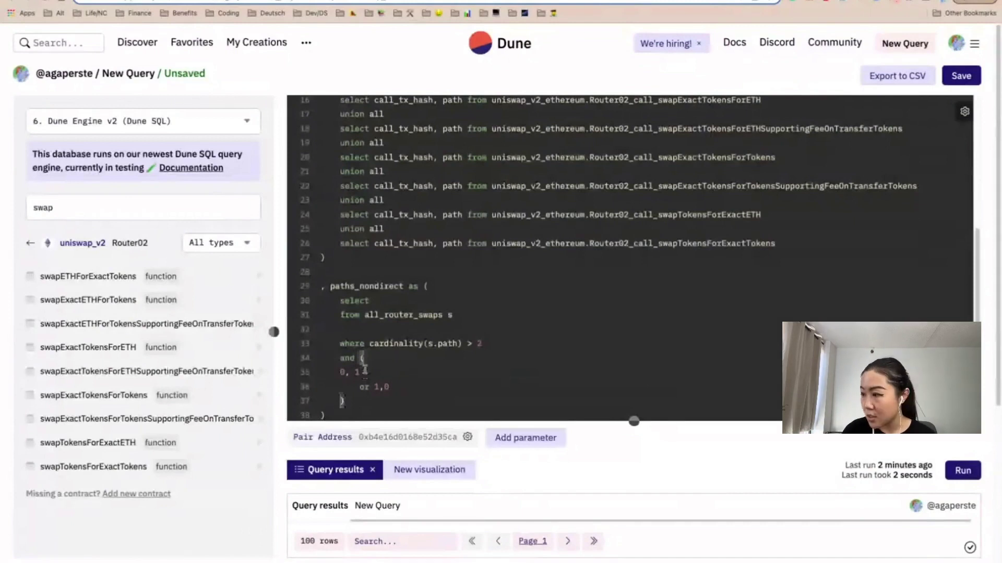
drag(365, 370, 329, 372)
text(contain)
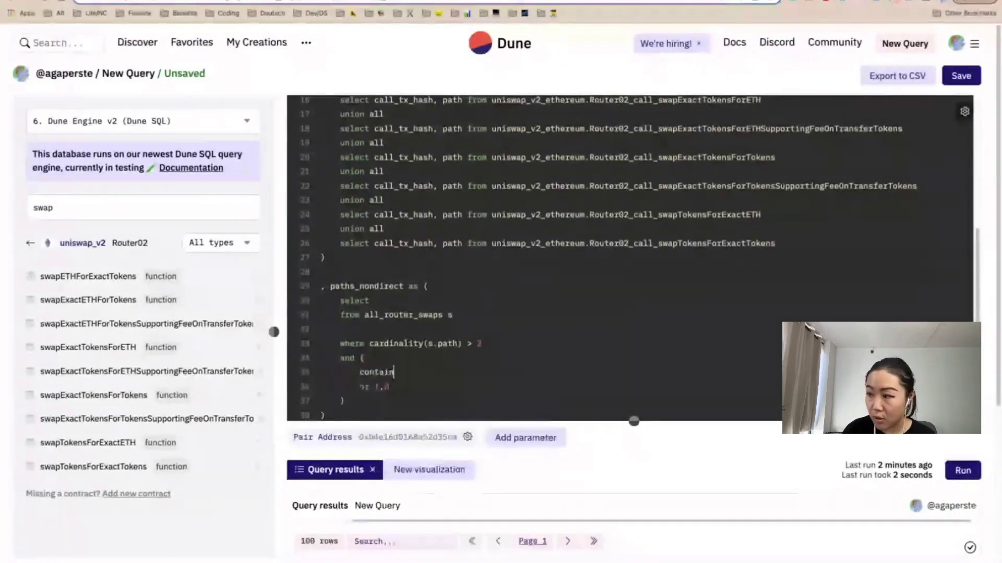
text(s_sequence)
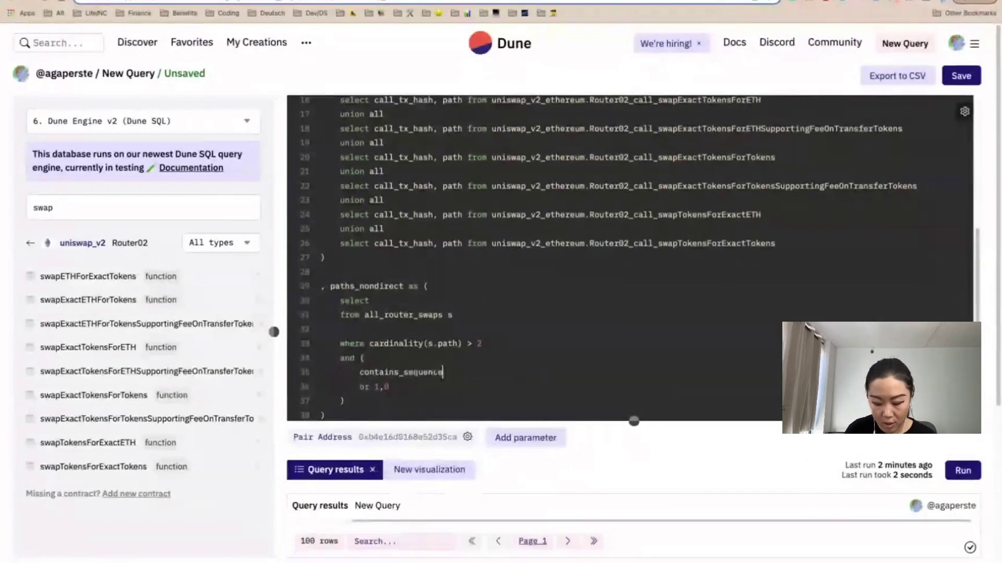
text((s.path)
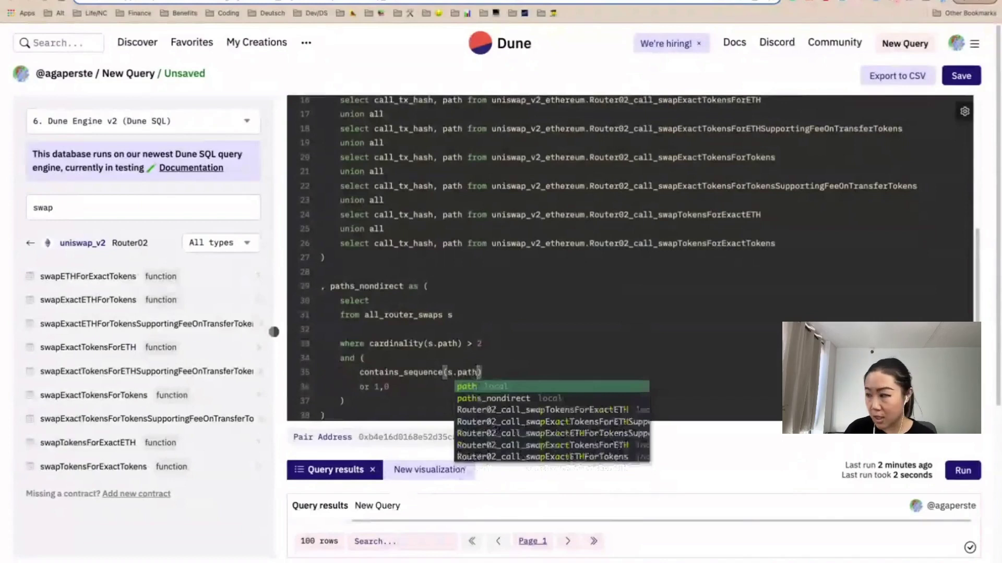
text(, array)
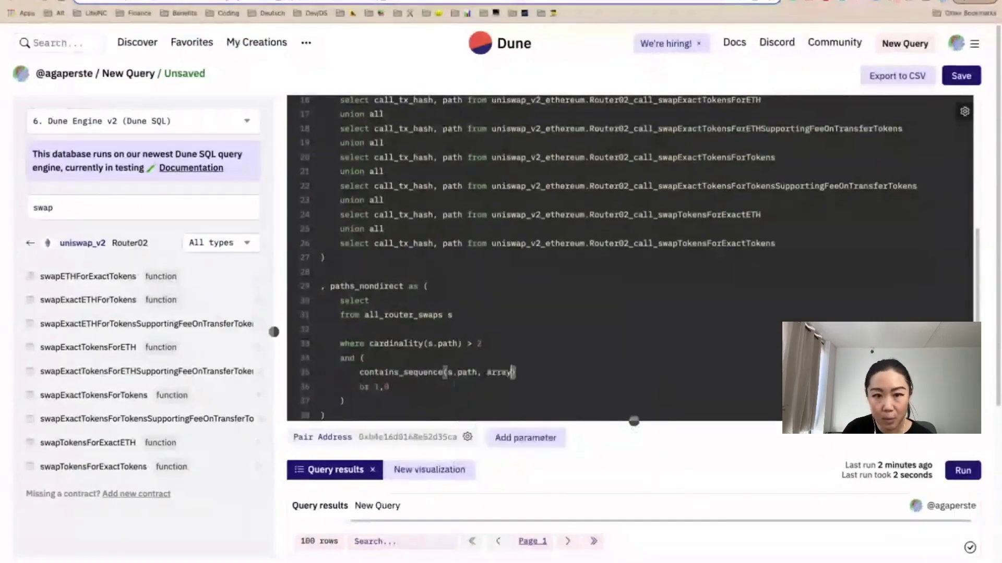
text([)
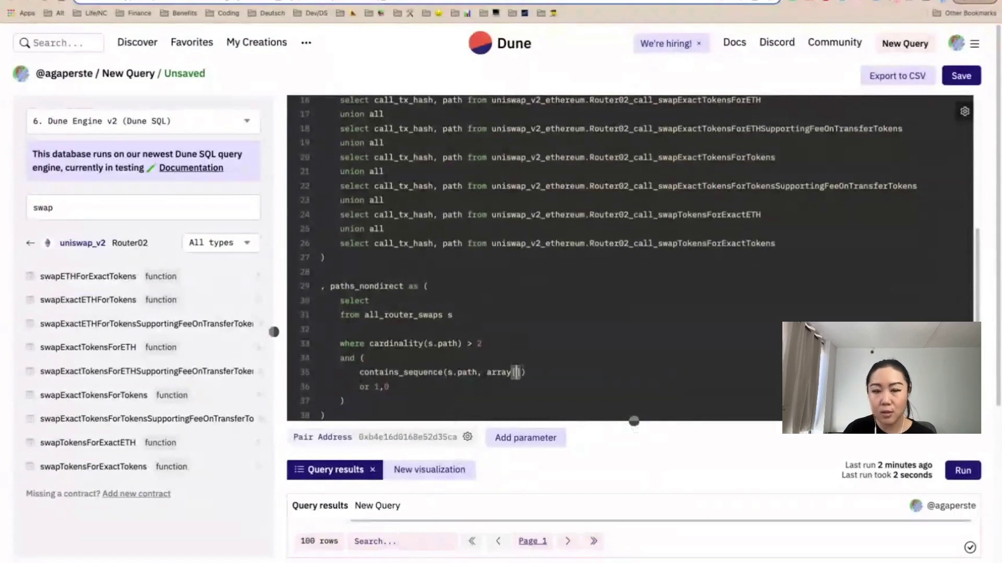
scroll(441, 307, up, 1)
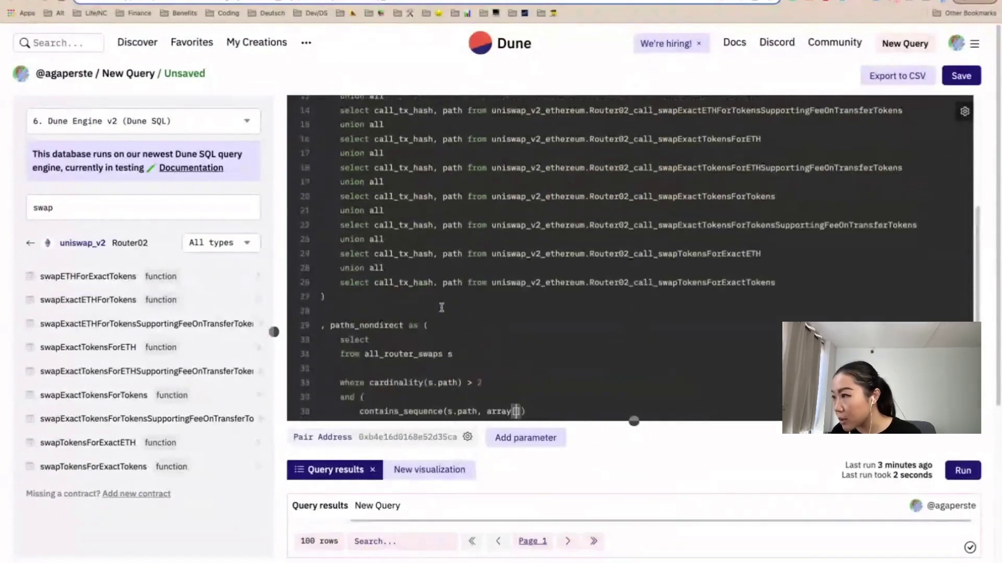
Add pair_tokens p to the from list alongside all_router_swaps.
scroll(440, 307, up, 5)
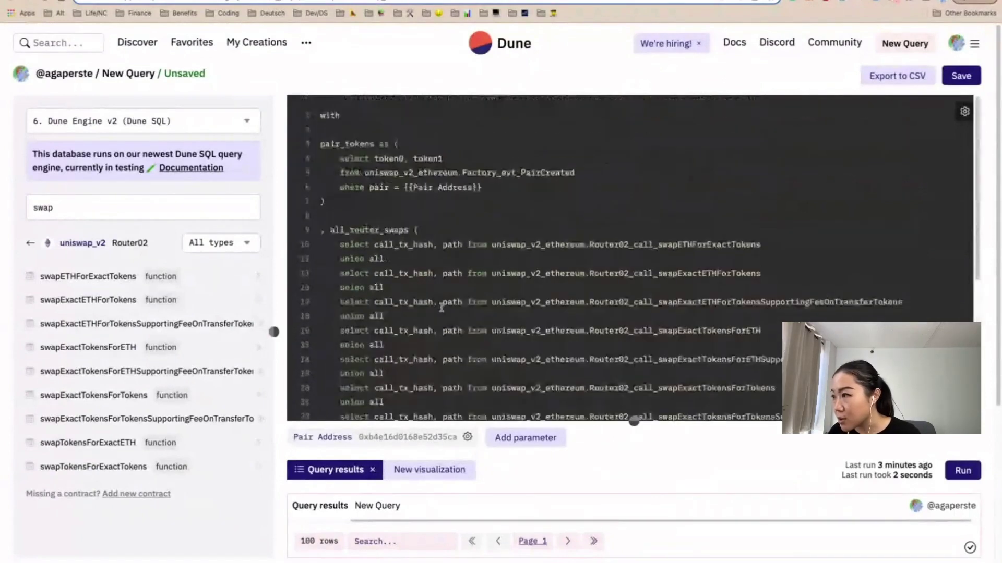
double_click(371, 144)
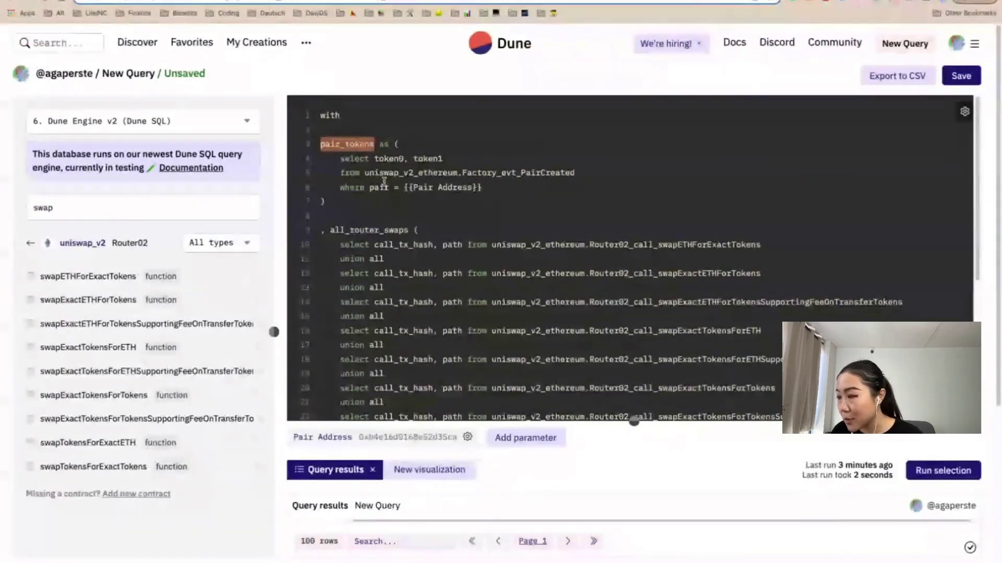
scroll(370, 214, down, 1)
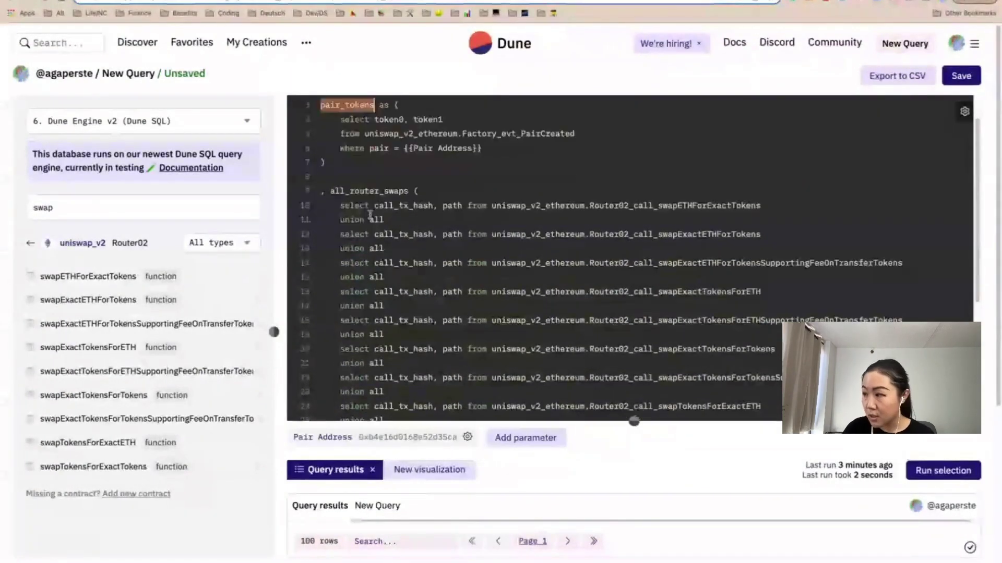
scroll(370, 215, down, 5)
click(472, 301)
text(,)
text(pair_tokens)
text(p)
click(517, 259)
Fill contains_sequence with p.token0, p.token1, plus an or-check for the reversed token1, token0 order.
click(519, 358)
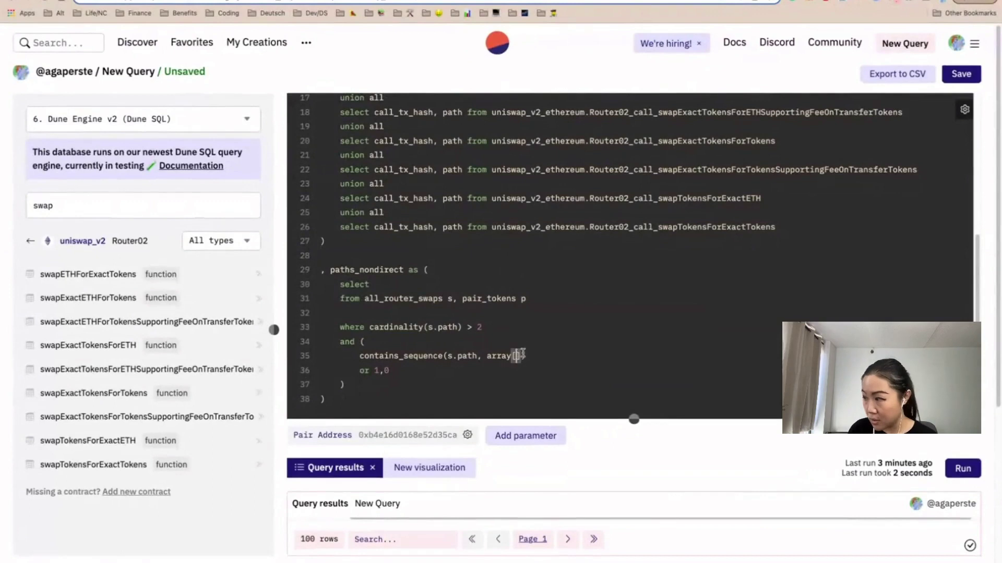
text(p.token)
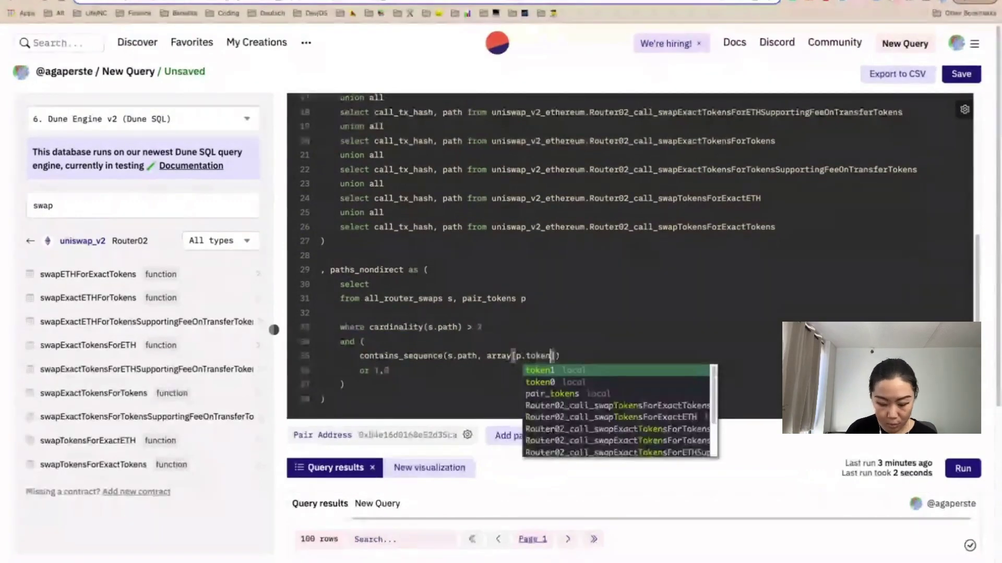
text(0,)
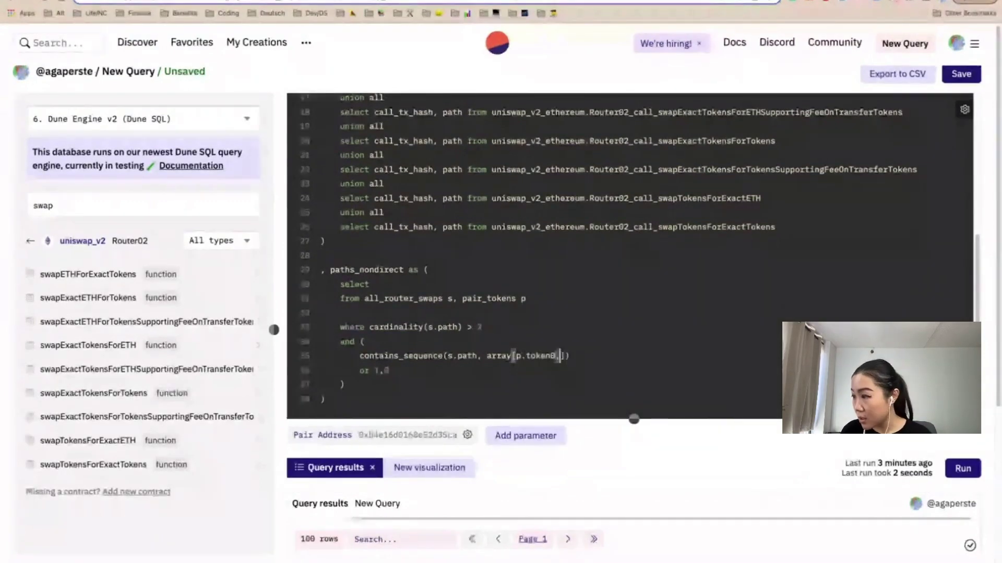
text( p.token1)
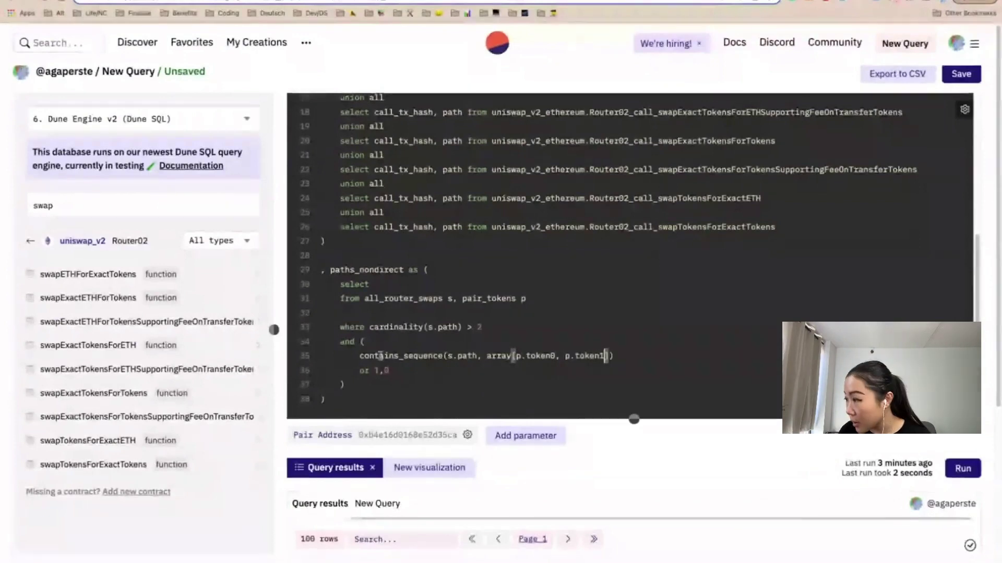
drag(633, 355, 359, 358)
key(ctrl+c)
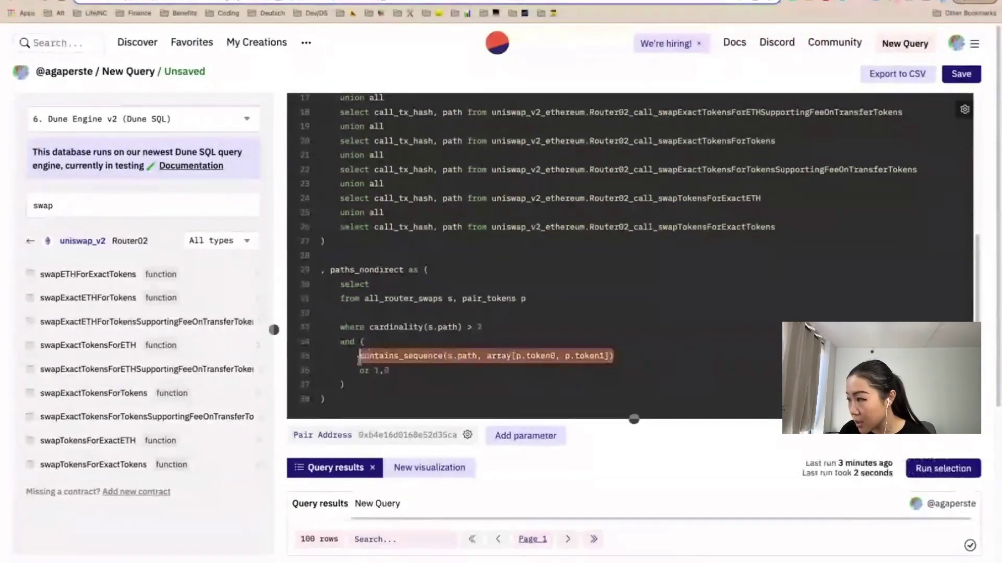
click(422, 372)
key(BackSpace)
key(BackSpace)
key(BackSpace)
key(BackSpace)
key(ctrl+v)
click(569, 368)
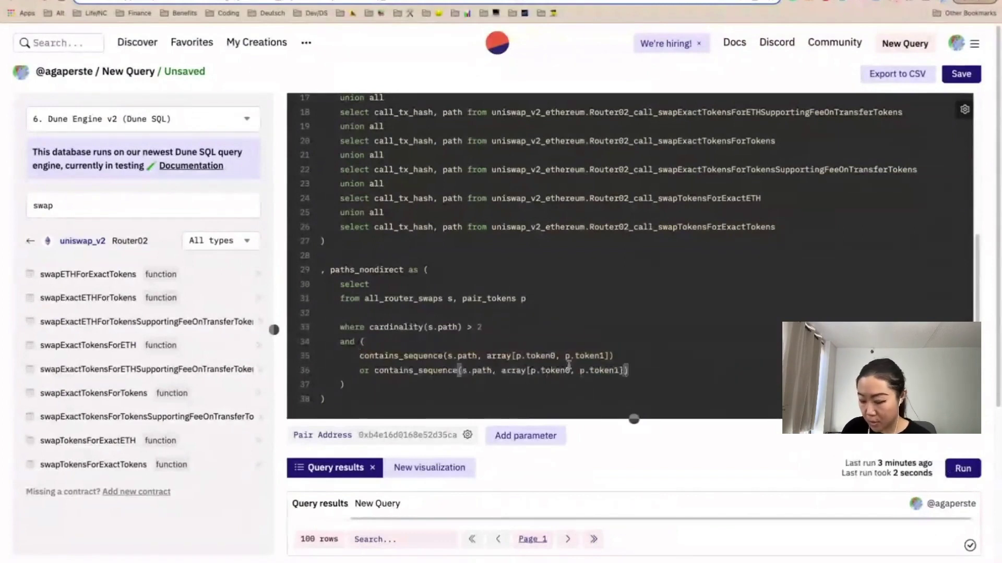
key(BackSpace)
text(1)
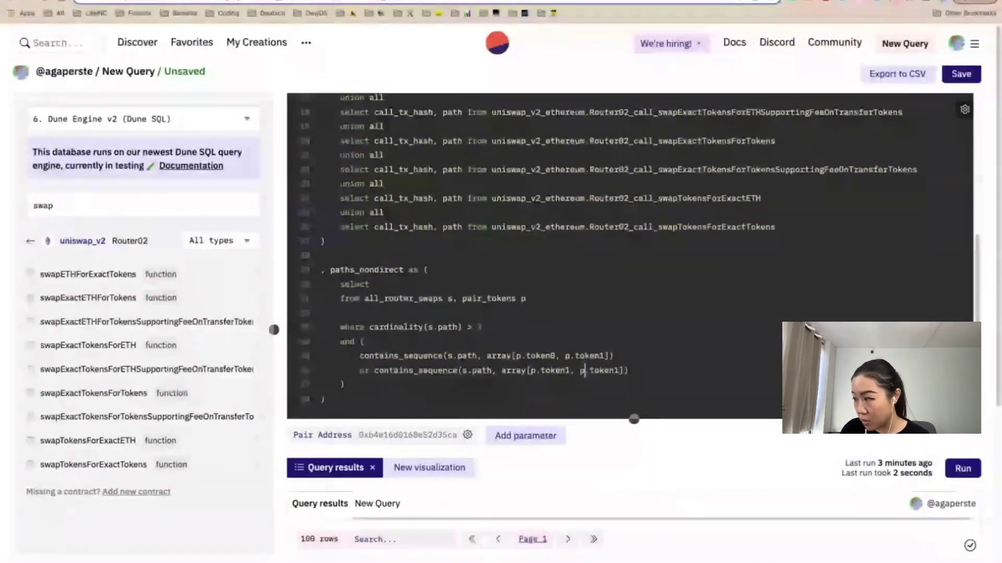
click(620, 371)
key(BackSpace)
text(0)
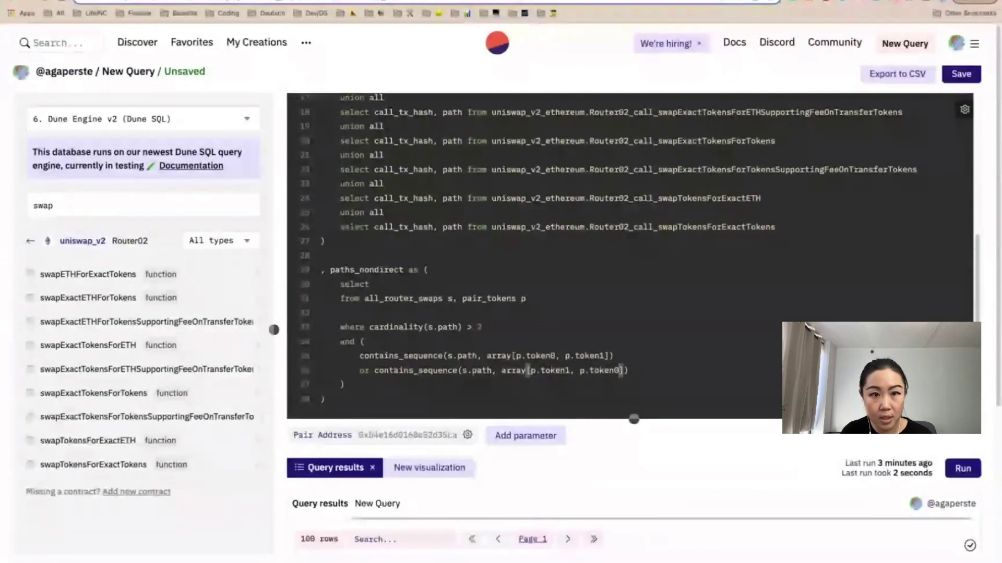
Select p.* and s.path[1] as first_token in paths_nondirect.
click(401, 282)
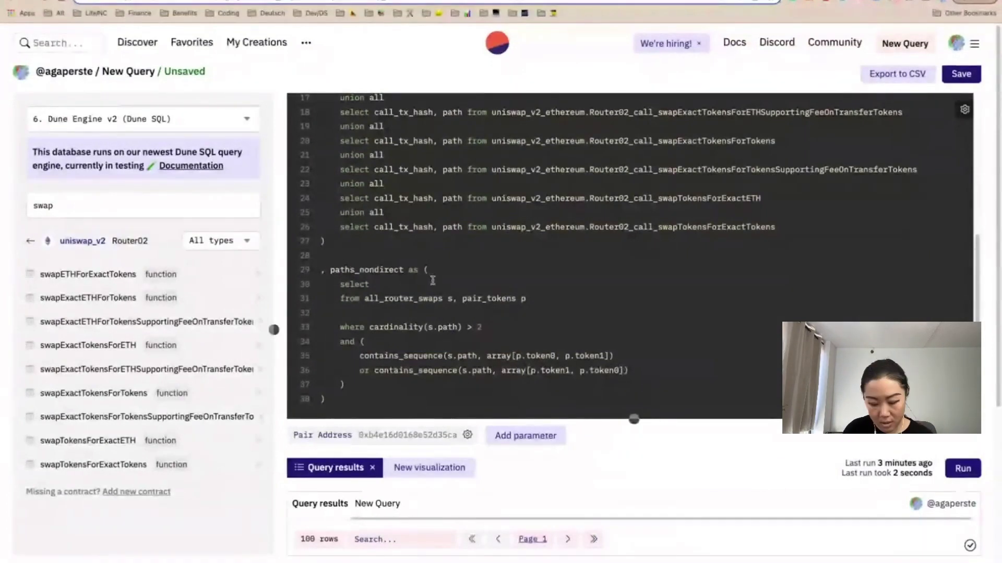
key(Return)
key(Tab)
text(p)
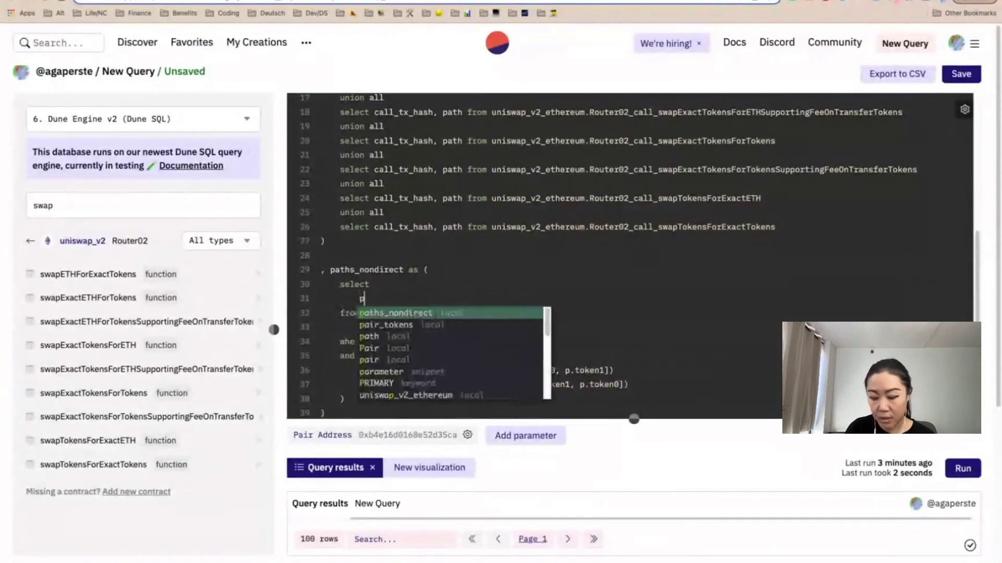
text(.*)
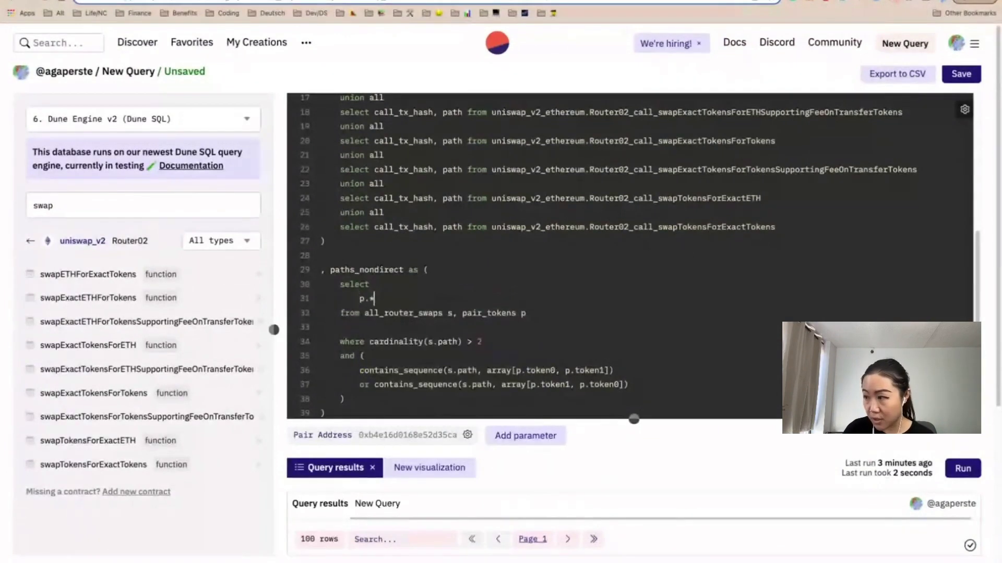
key(Return)
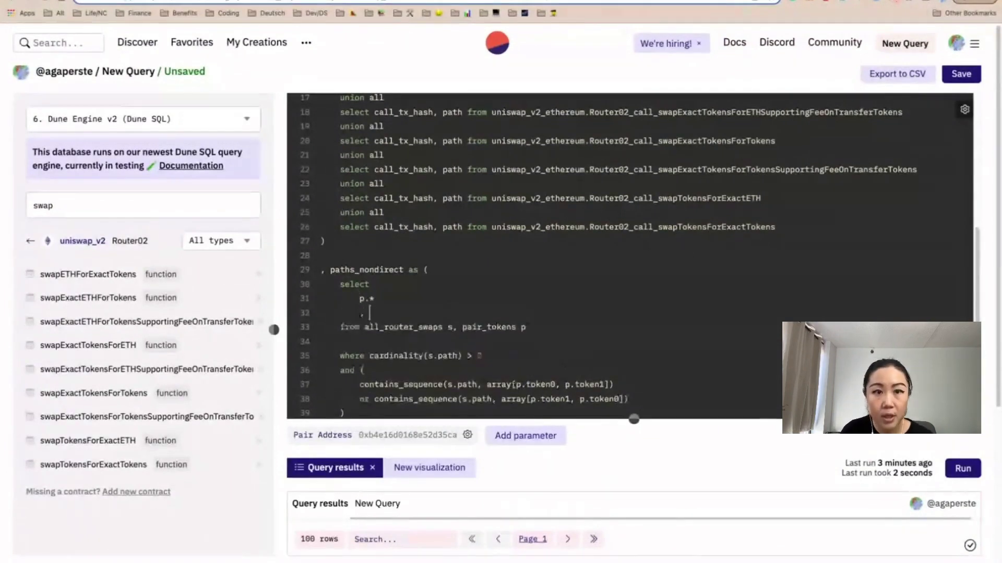
text(,)
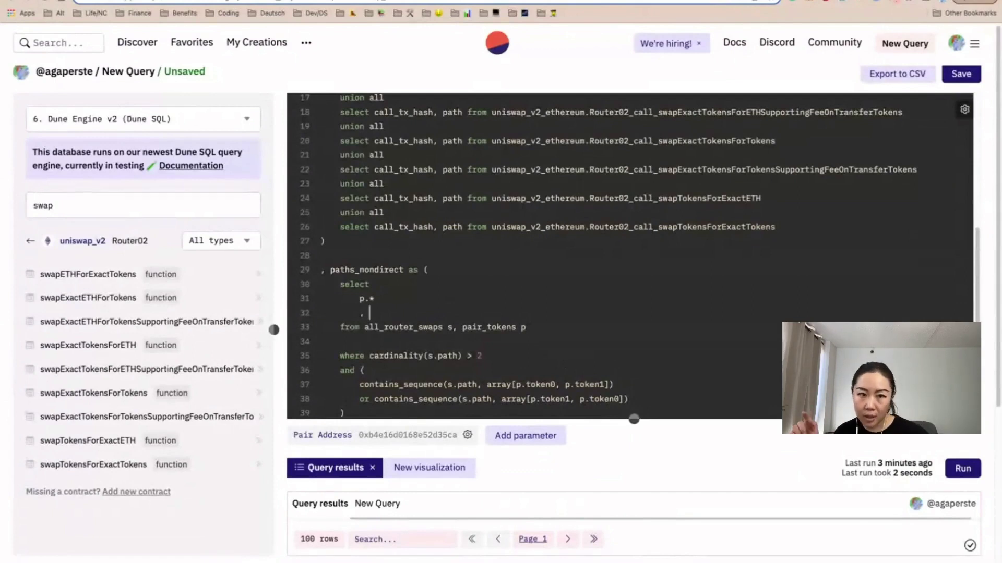
text(s.pa)
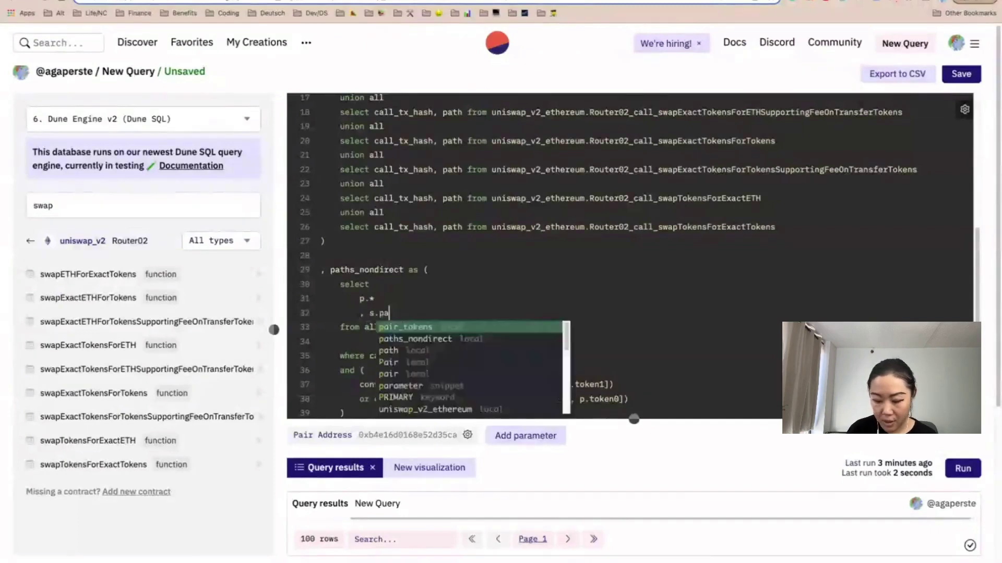
text(th)
key(Escape)
text([)
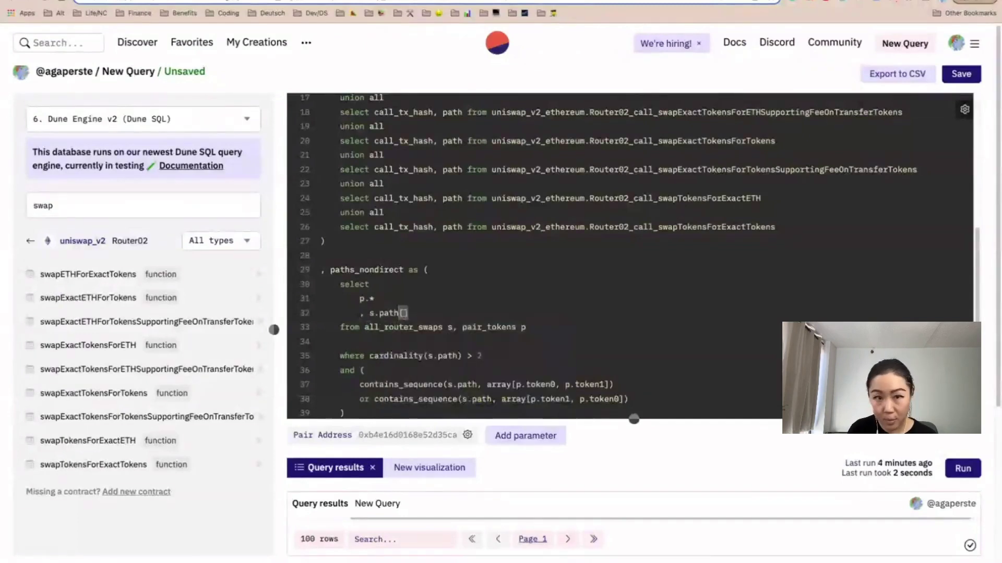
text(1)
key(Escape)
key(Right)
text(as first_token)
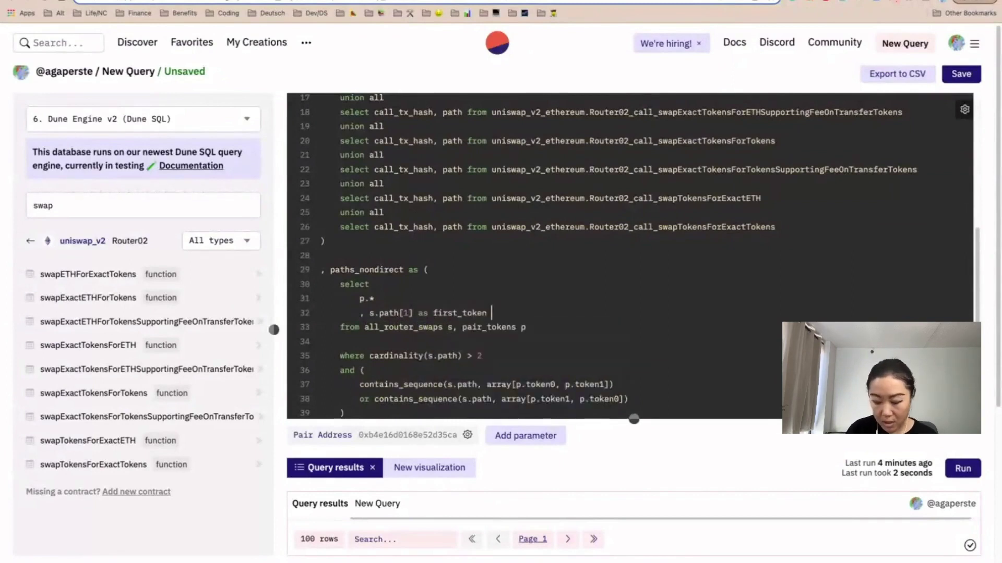
Add s.path[cardinality(path)] as last_token, s.call_tx_hash as tx_hash and s.path as full_path.
key(Return)
text(, s.p)
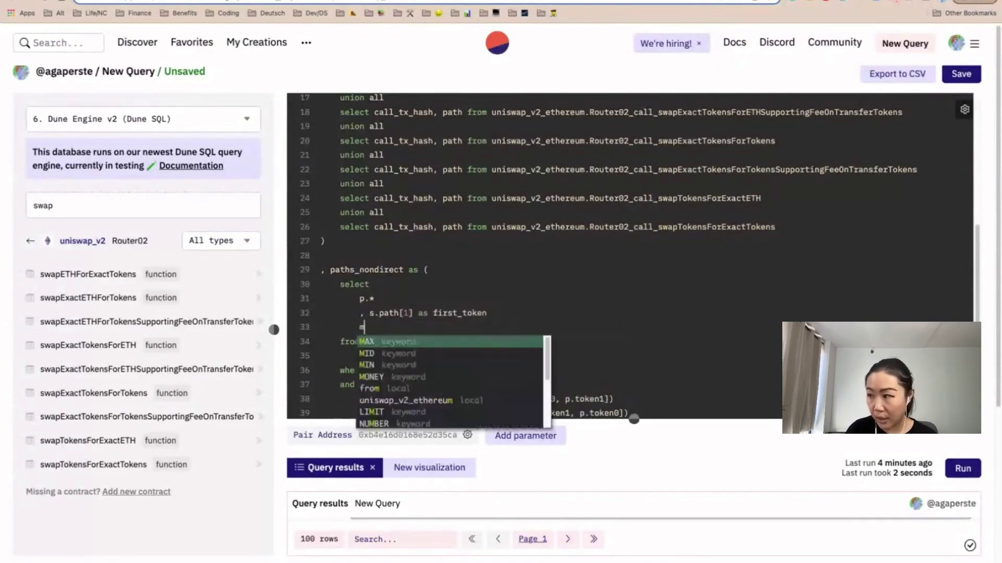
text(ath[)
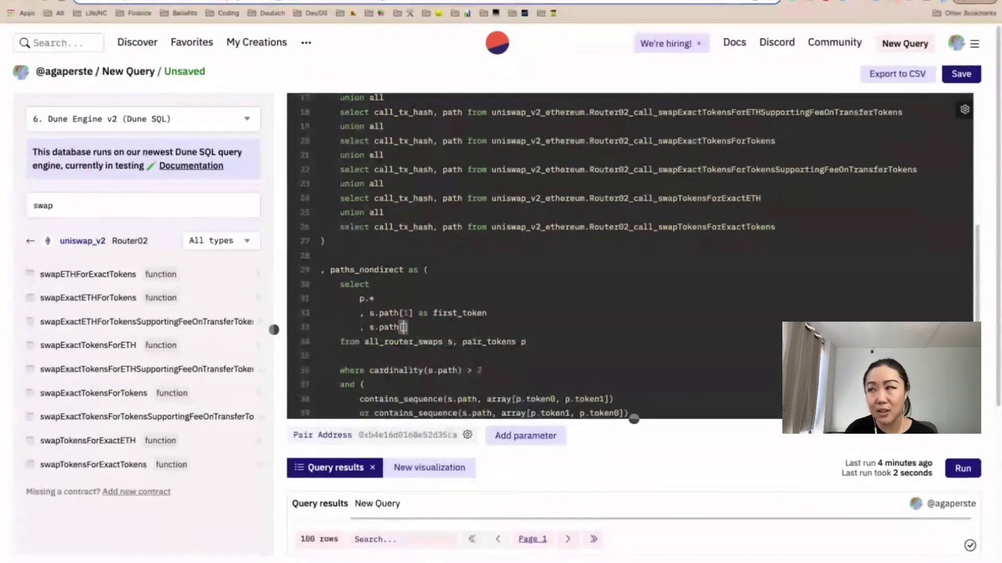
text(ca)
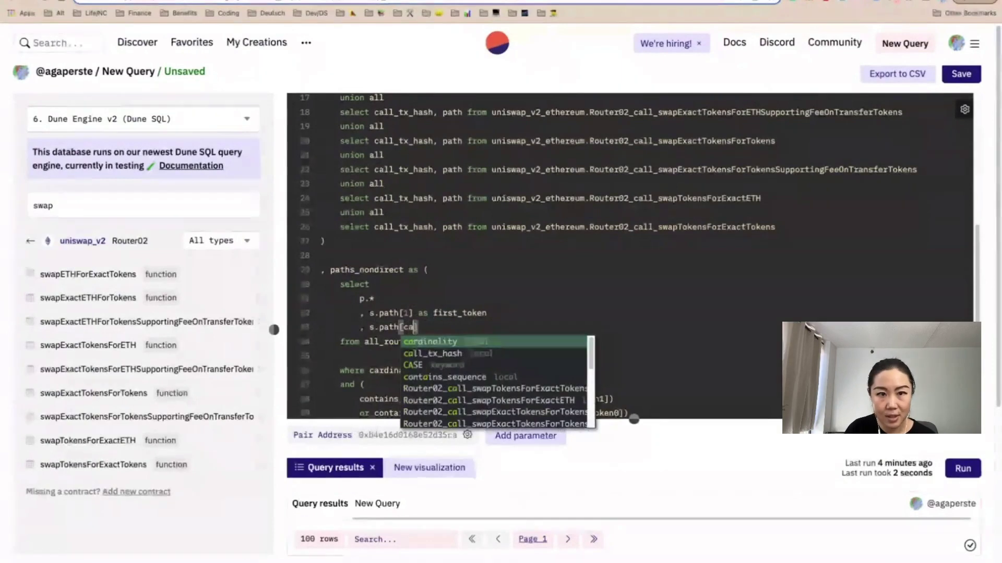
key(Return)
text(path)
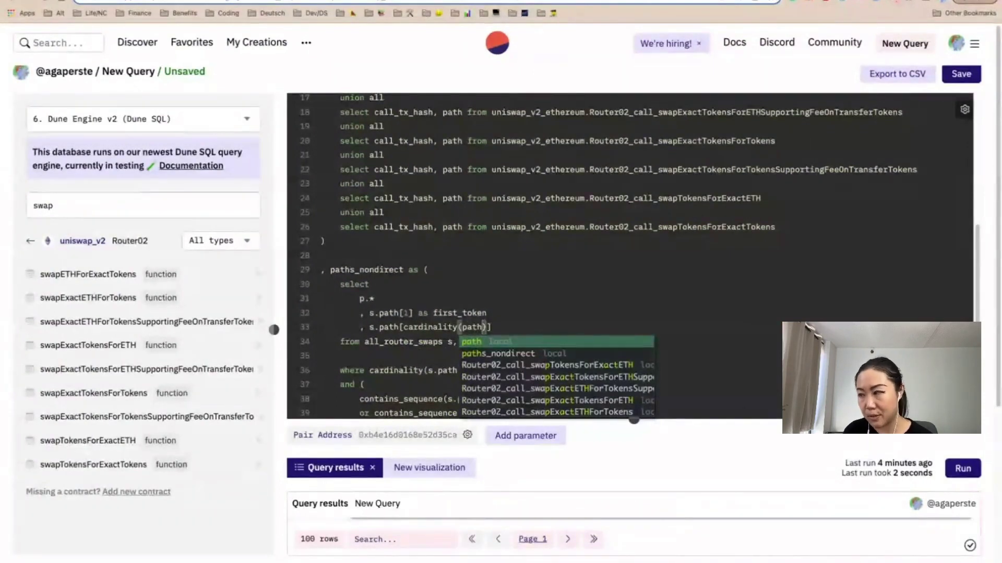
text()] as la)
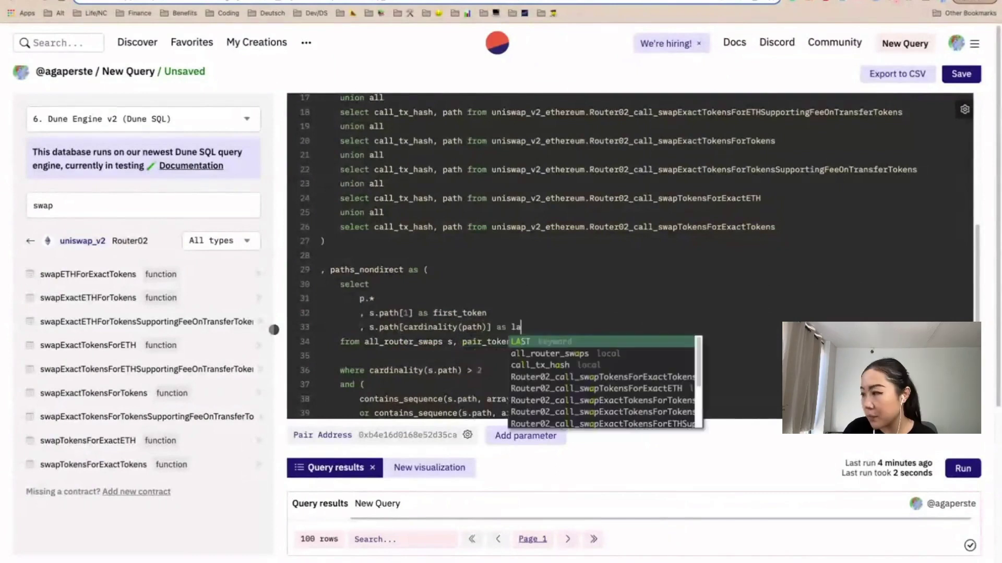
text(st_token)
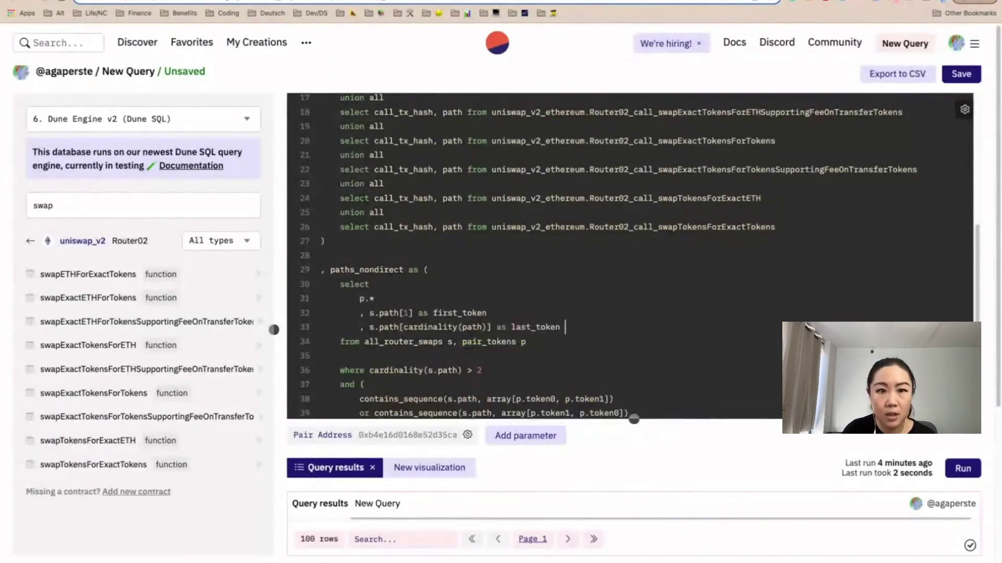
key(Return)
text(, s)
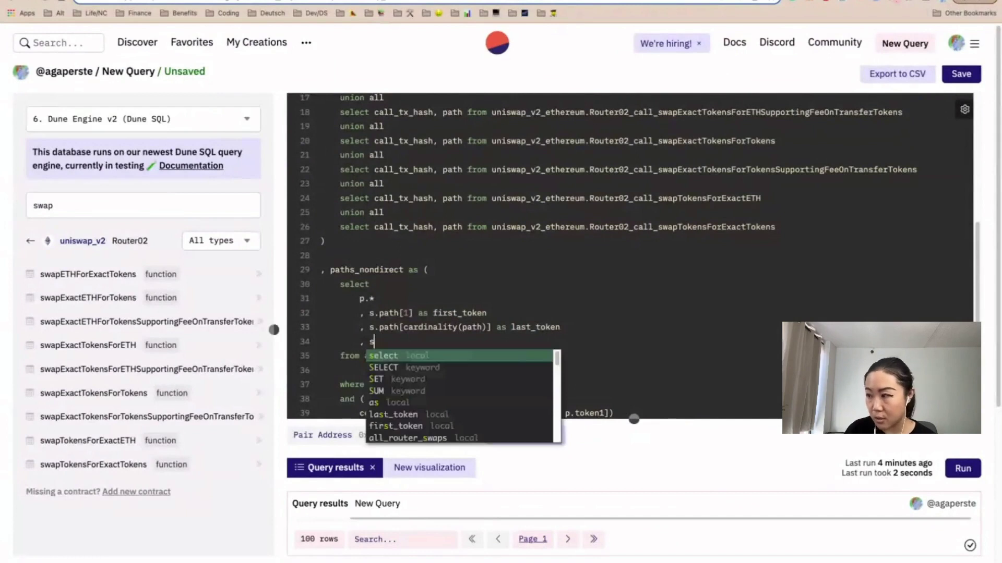
text(.call_tx_hash)
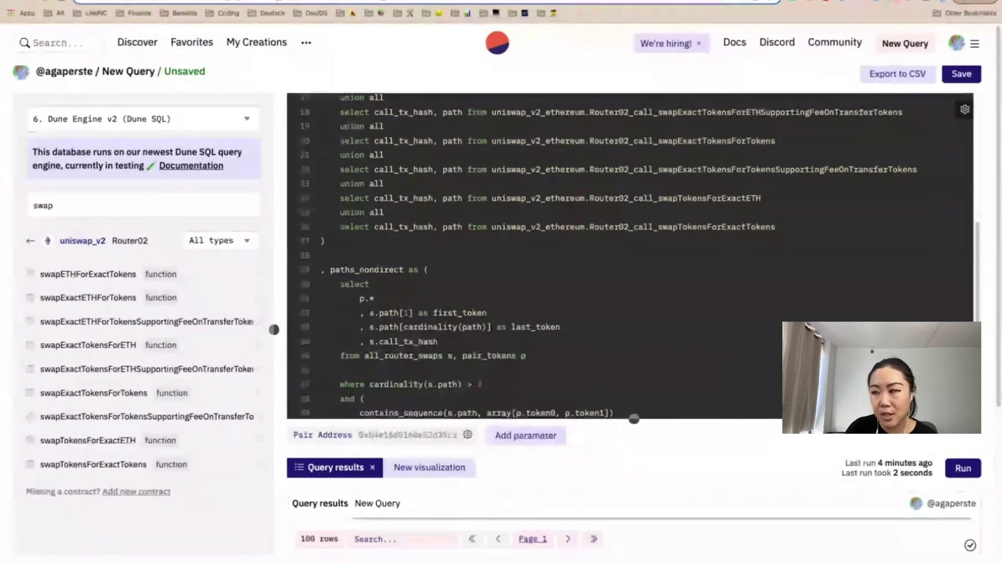
text( as tx)
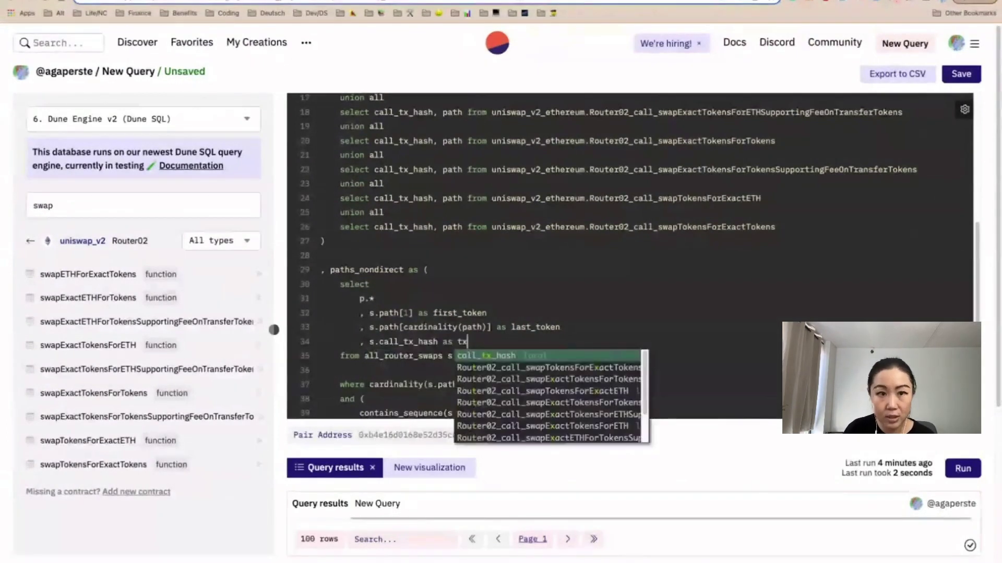
key(Return)
key(Return)
text(, s.path as full_path)
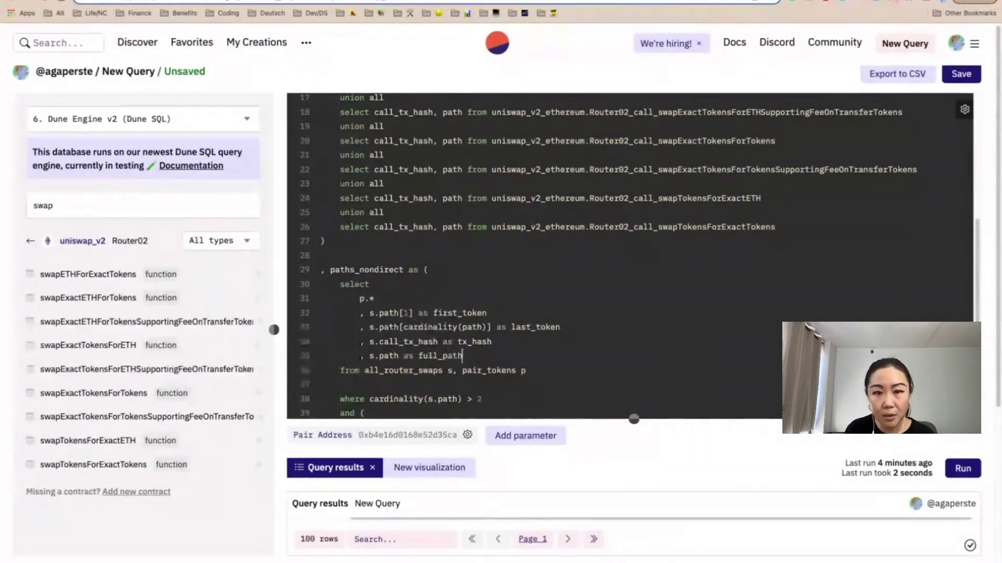
key(Down)
key(Down)
key(Down)
key(Down)
key(Down)
key(Down)
key(Down)
key(Down)
key(Down)
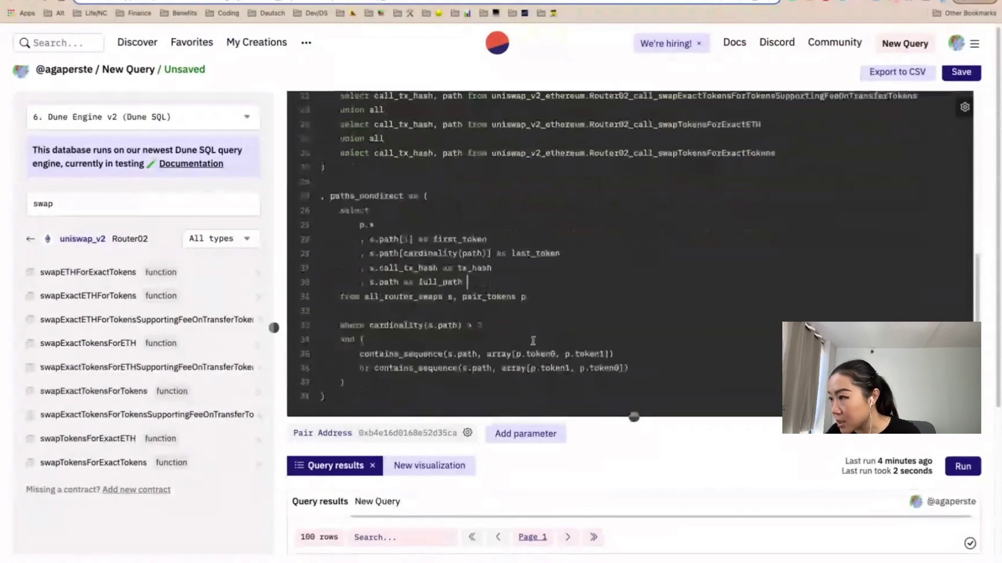
Add limit 100, comment out the paths_nondirect header and closing parenthesis, and run the query.
text(limit 100)
click(442, 151)
click(426, 194)
key(ctrl+slash)
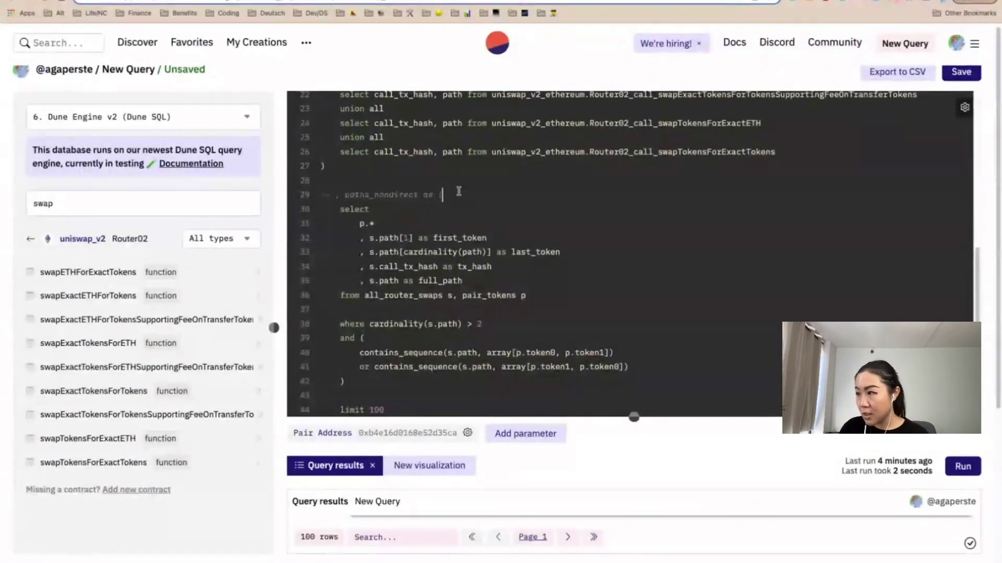
key(Down)
key(Down)
key(Down)
key(Down)
key(Down)
key(Down)
key(Down)
key(Down)
key(Down)
key(Down)
key(Down)
key(Down)
key(Down)
key(Down)
key(Down)
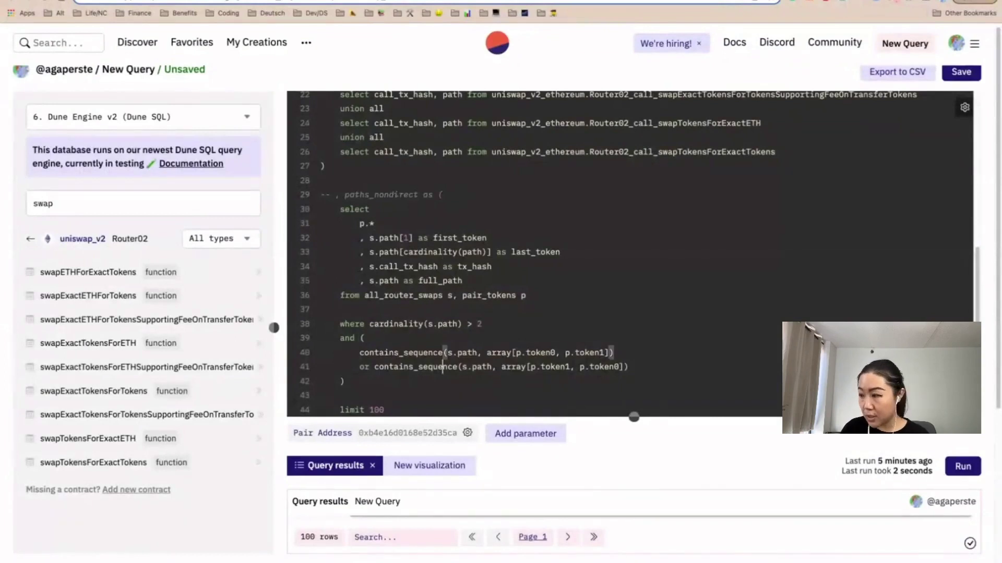
key(Return)
key(ctrl+slash)
key(ctrl+Return)
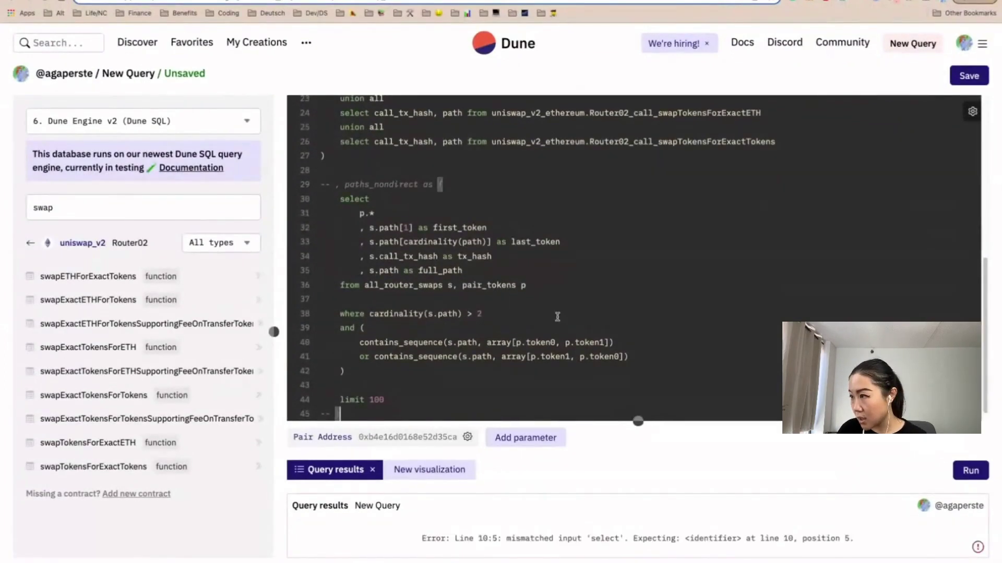
Add 'as' after all_router_swaps in its definition and rerun the query.
scroll(559, 314, up, 5)
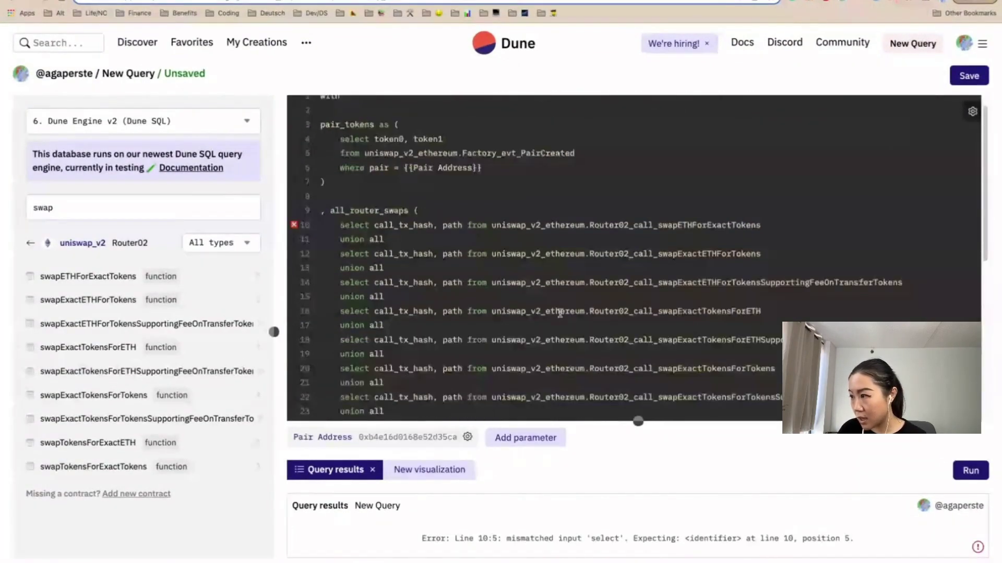
click(416, 211)
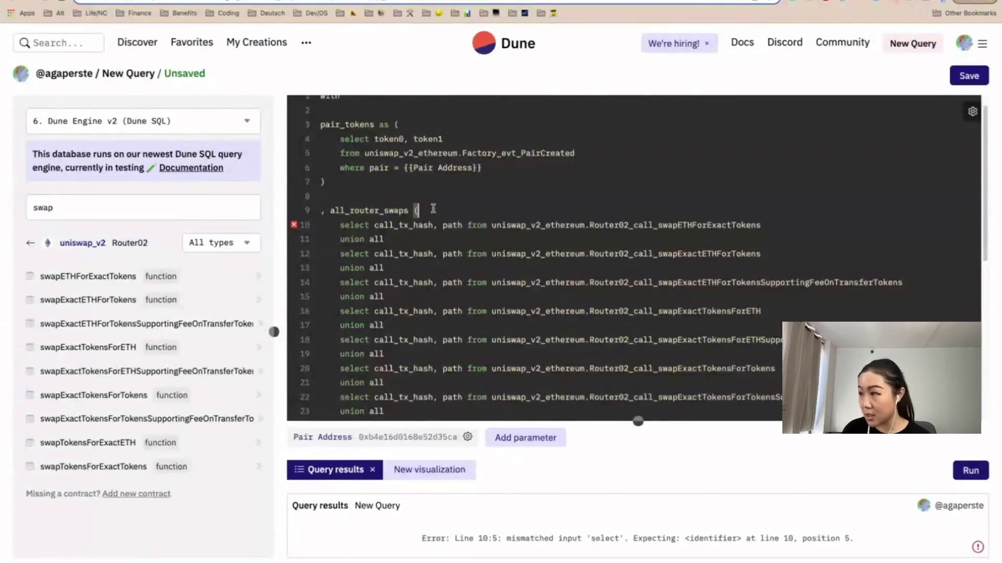
text(as)
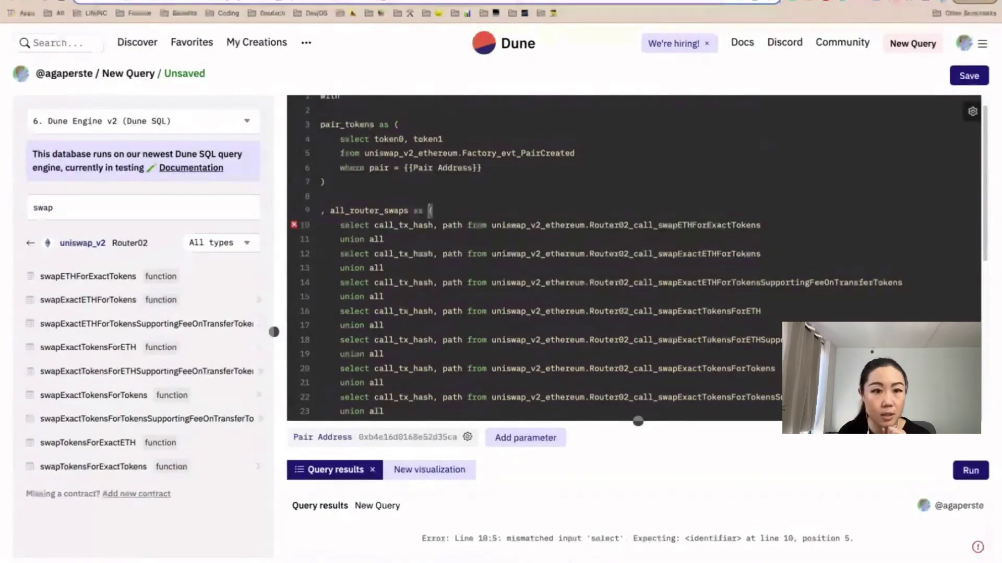
key(ctrl+Return)
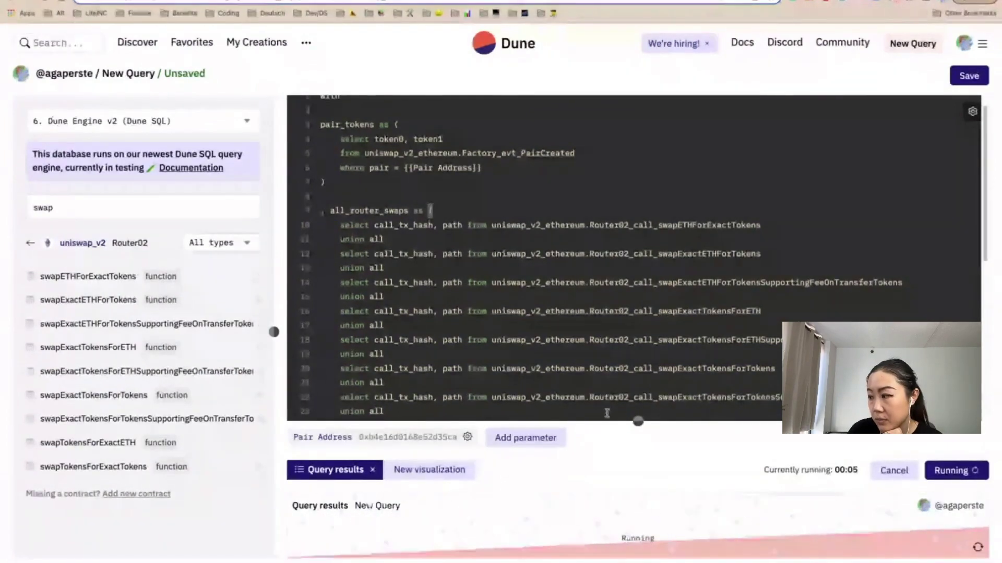
Shrink the editor to reveal the 100 results and copy the first row's tx_hash into a new tab.
scroll(532, 310, down, 2)
scroll(533, 312, down, 2)
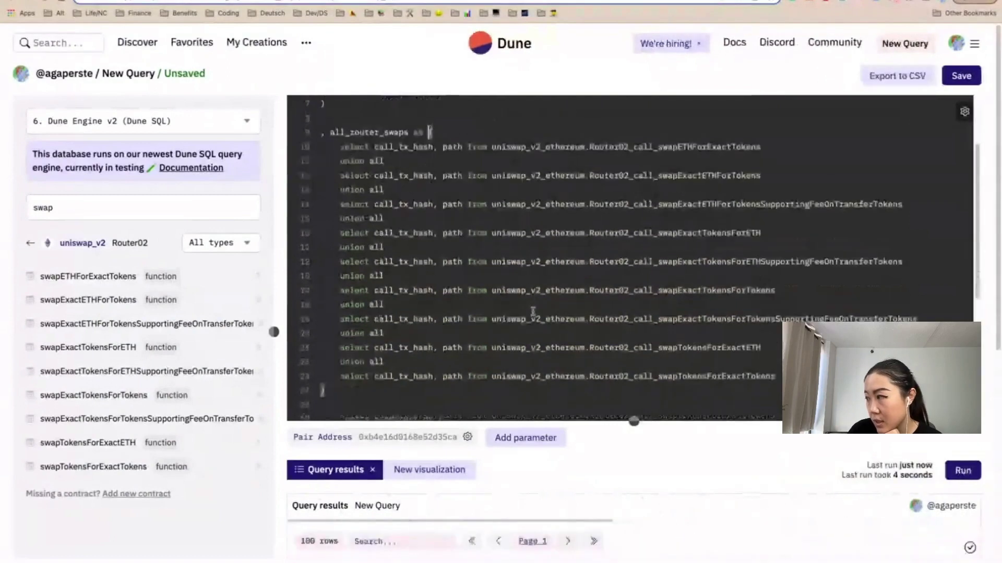
drag(634, 421, 634, 193)
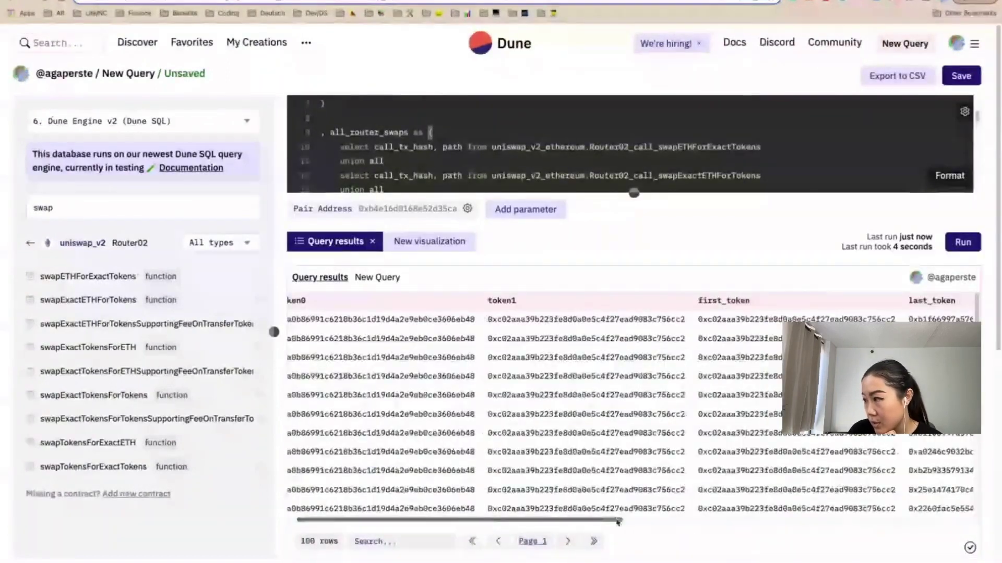
drag(617, 522, 903, 524)
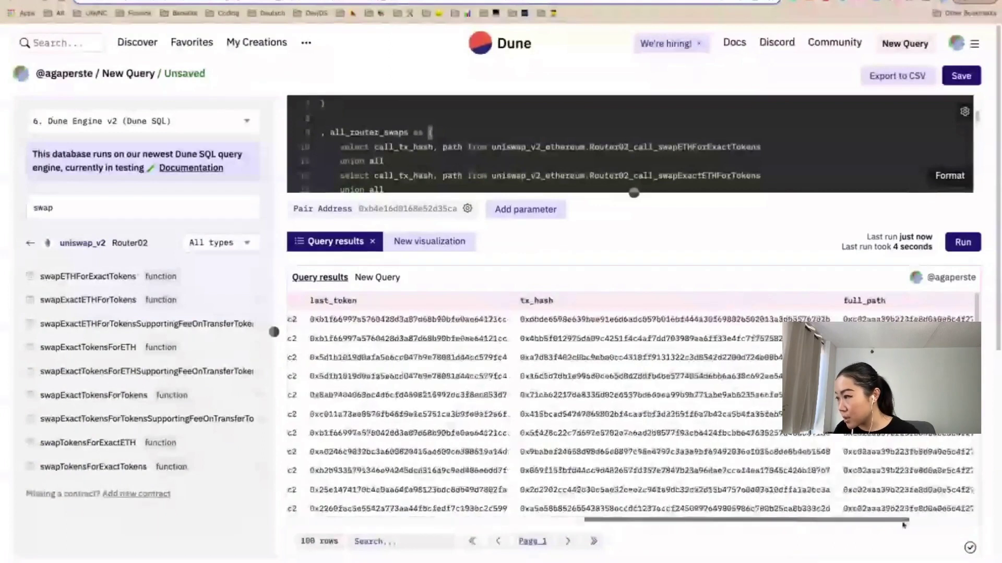
double_click(616, 323)
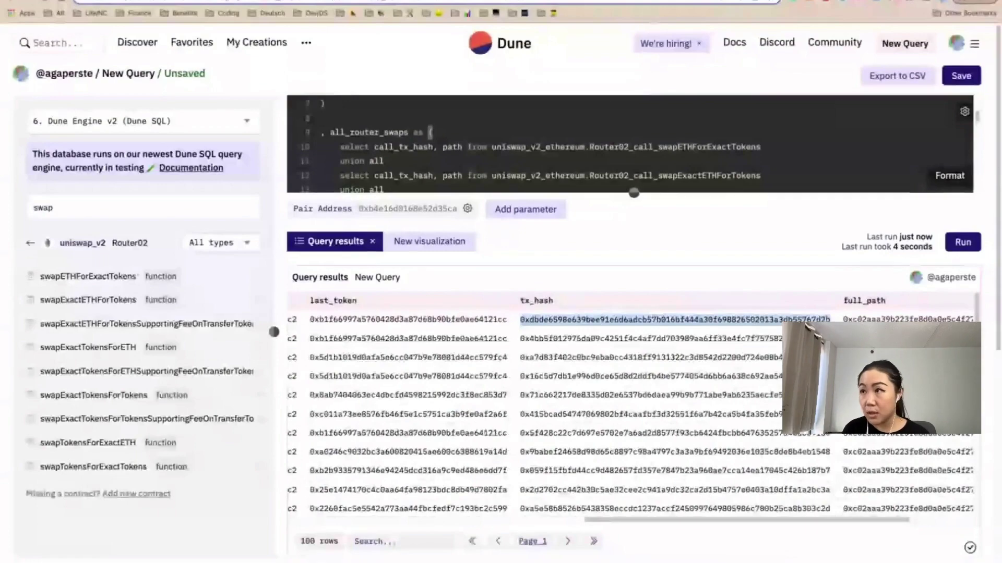
key(super+c)
key(super+t)
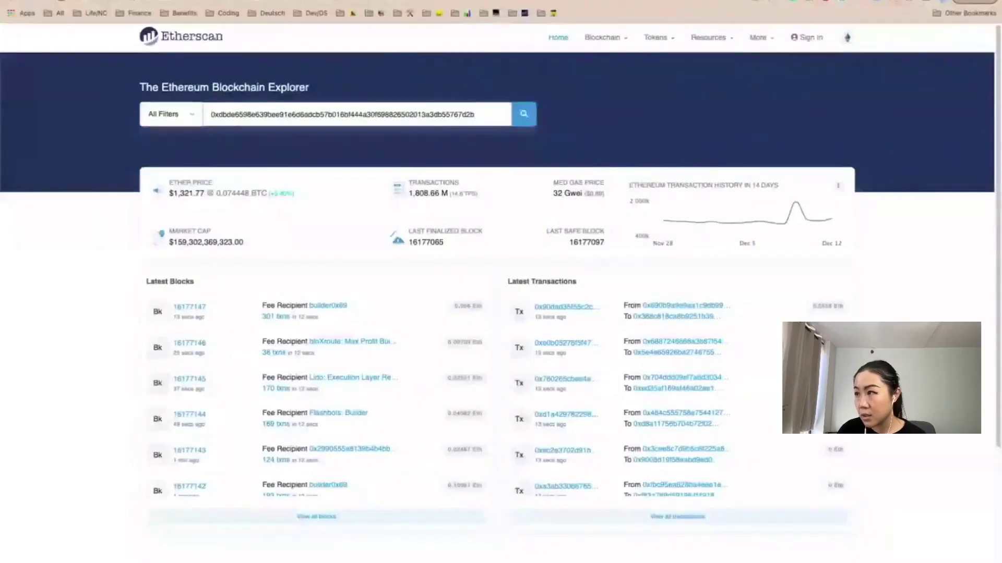
Look up the copied hash on Etherscan, confirm the 3 Ether→USDC→LUA Uniswap V2 swap, return to Dune.
key(Return)
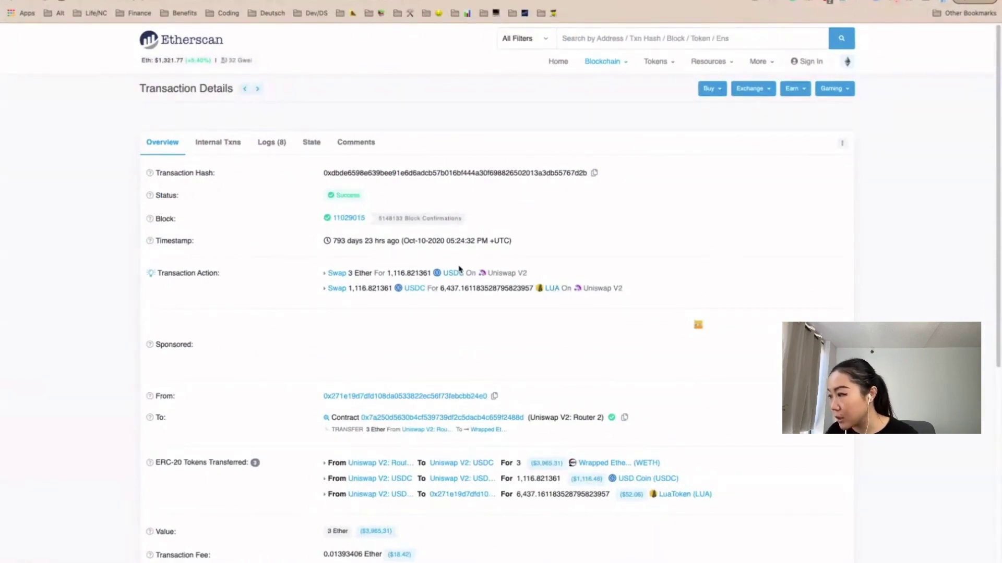
scroll(626, 454, down, 1)
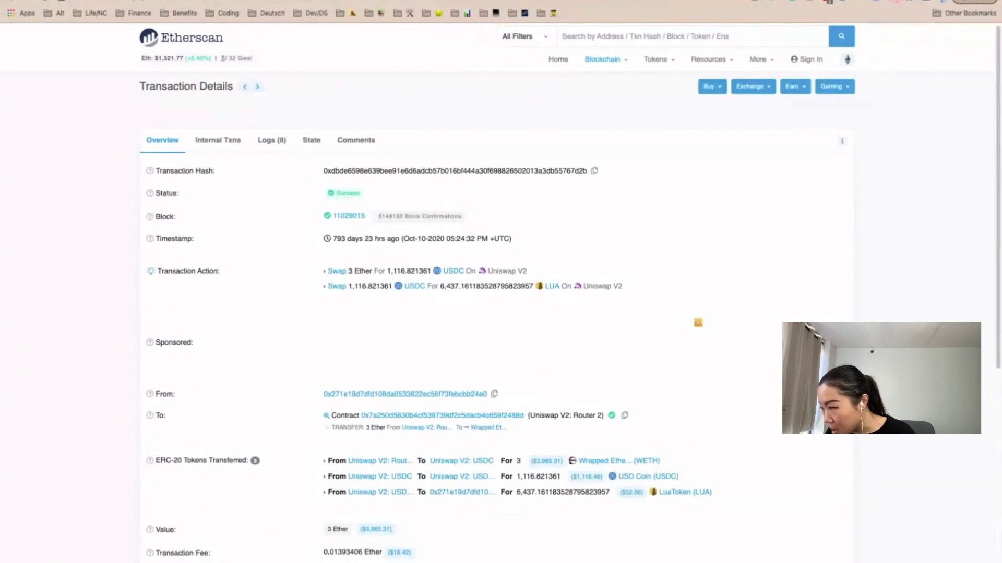
key(ctrl+Tab)
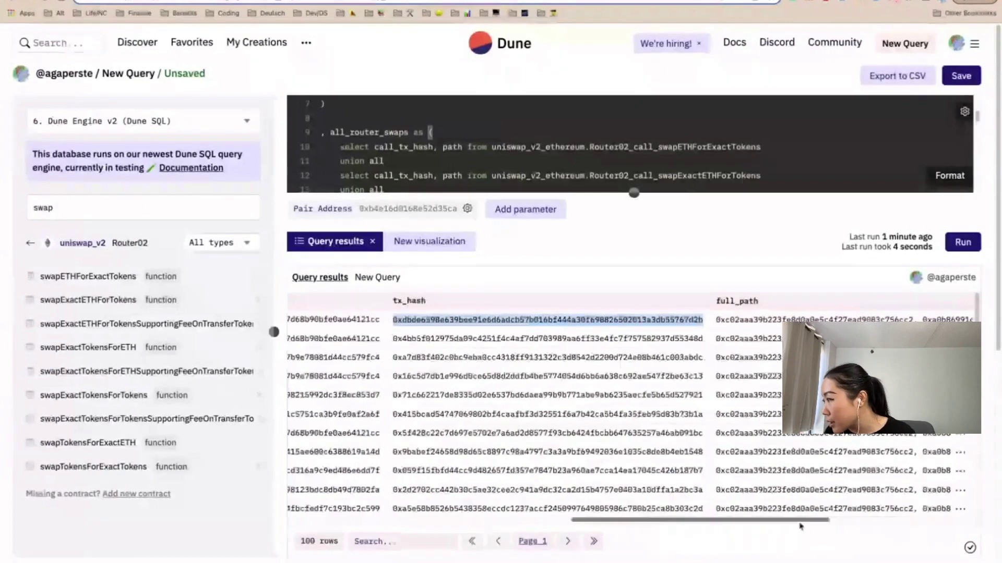
Enlarge the query editor and uncomment the paths_nondirect header line.
scroll(537, 354, right, 5)
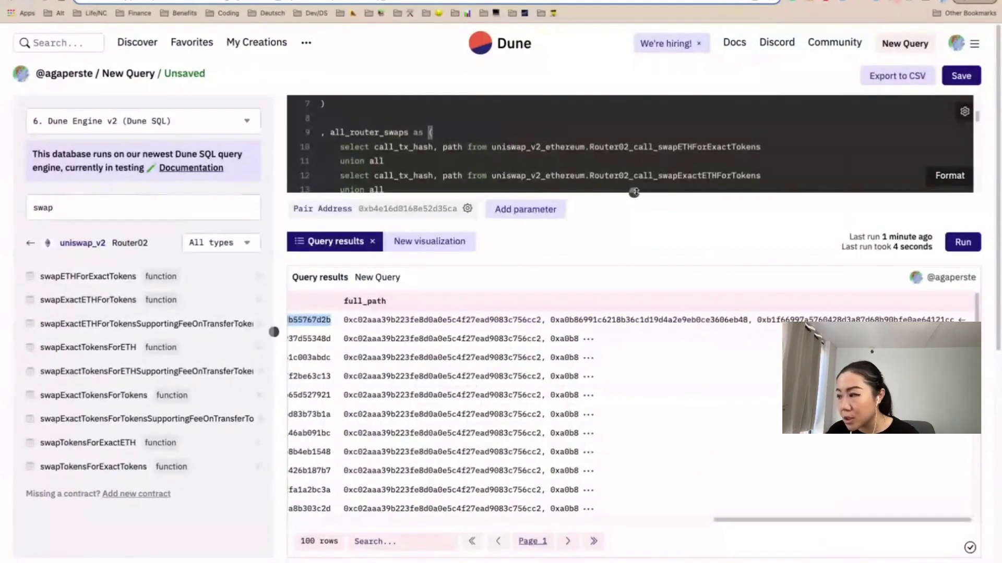
drag(634, 192, 633, 383)
scroll(522, 234, down, 4)
click(464, 224)
key(super+slash)
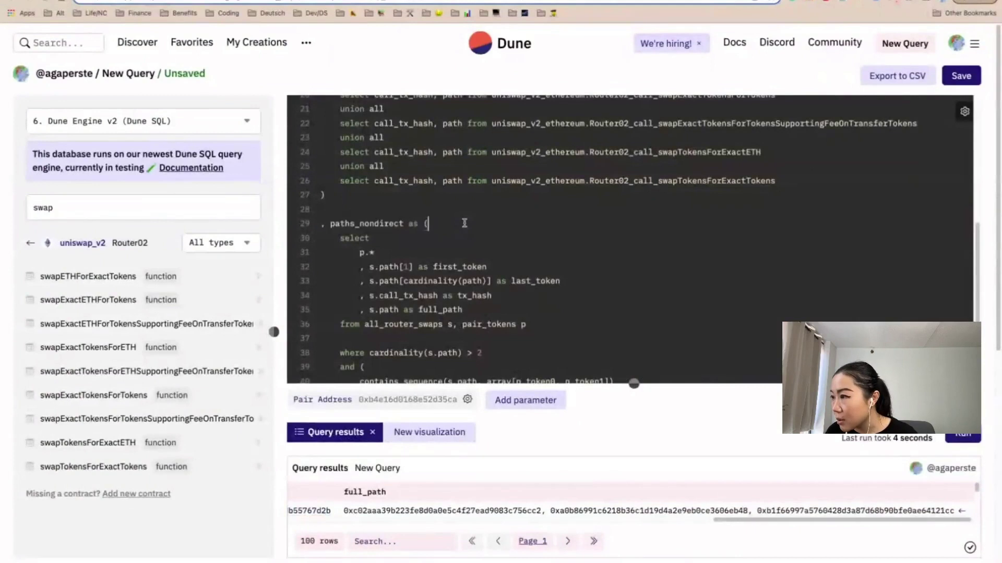
Delete the limit 100 line from the paths_nondirect block.
scroll(464, 223, down, 5)
click(366, 285)
drag(399, 270, 404, 255)
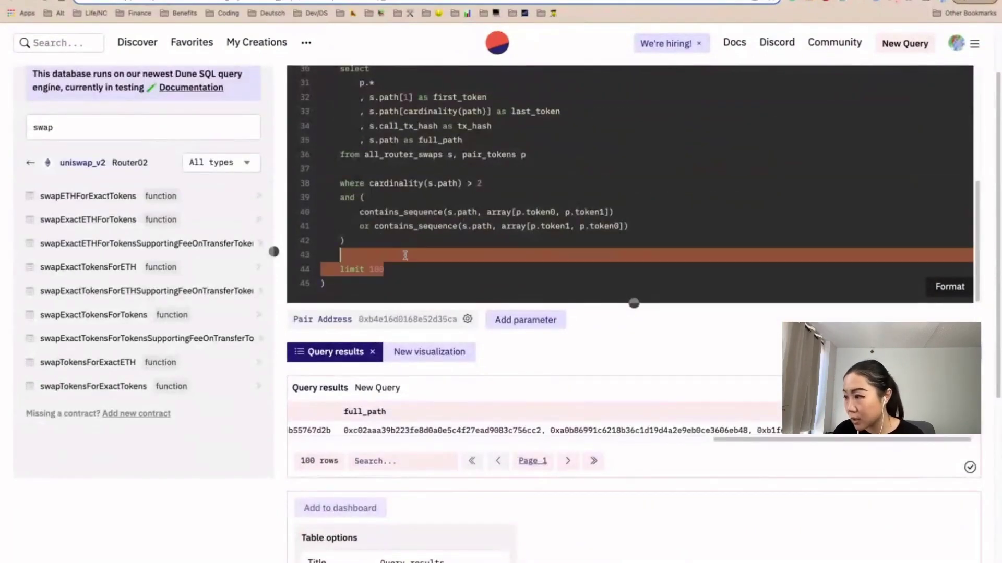
key(BackSpace)
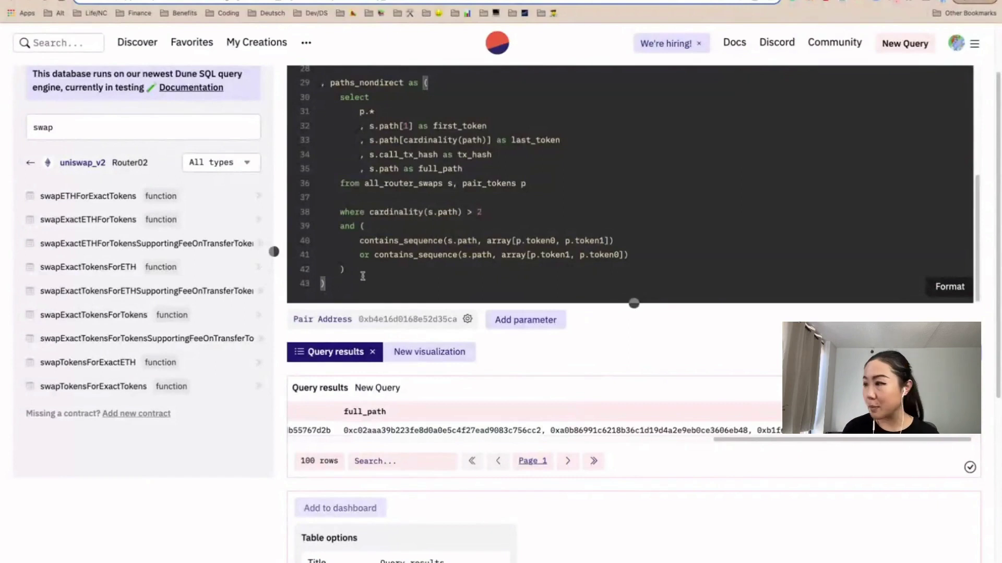
Start a final CTE with a select, reading from paths_nondirect pn.
key(Return)
key(Return)
text(, final as ()
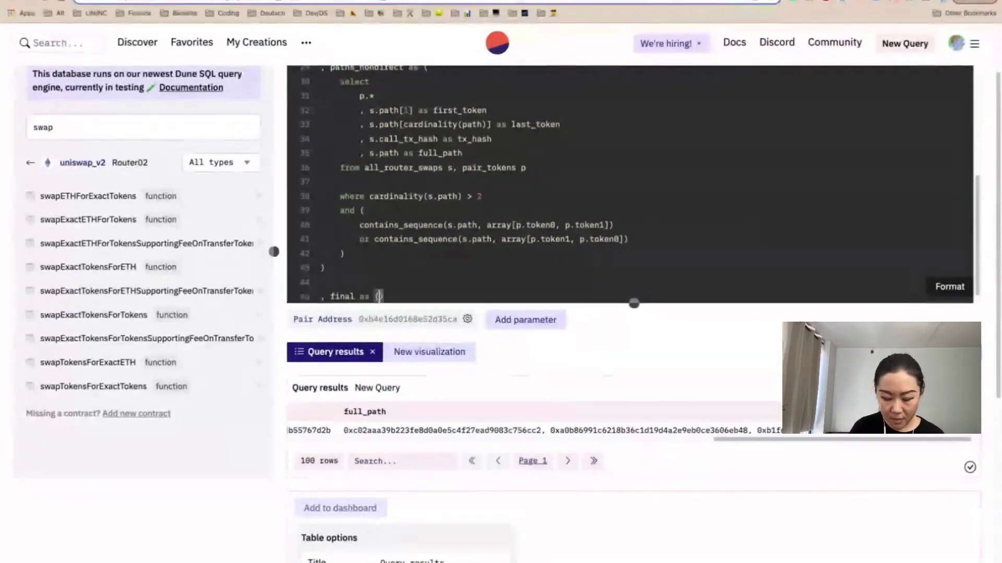
key(Return)
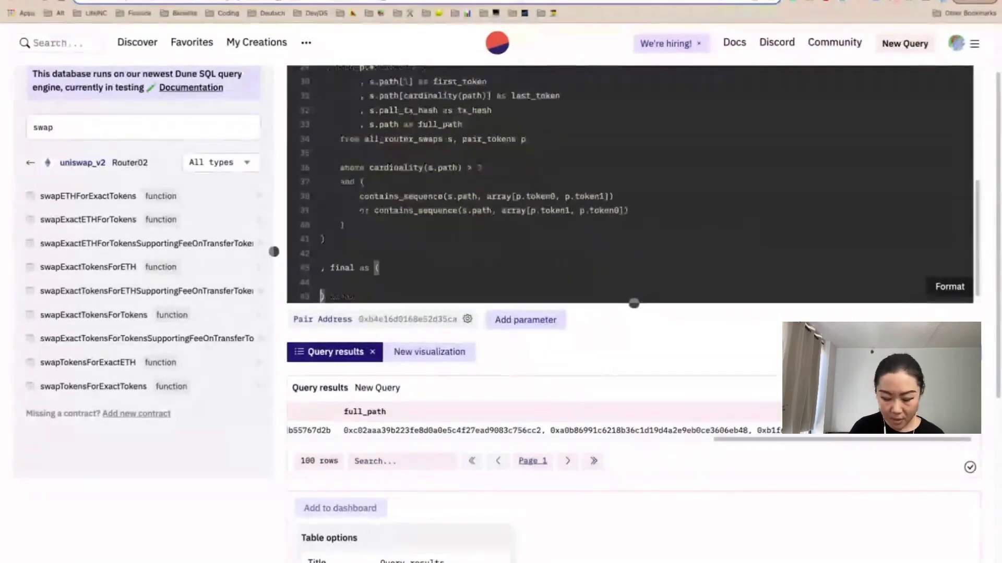
text(select)
key(Return)
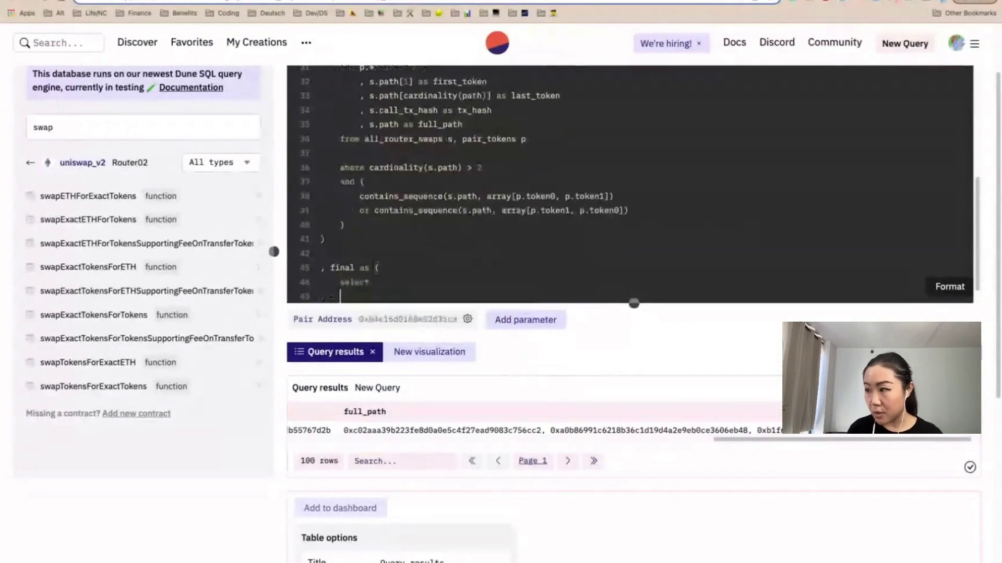
scroll(634, 185, up, 3)
double_click(367, 116)
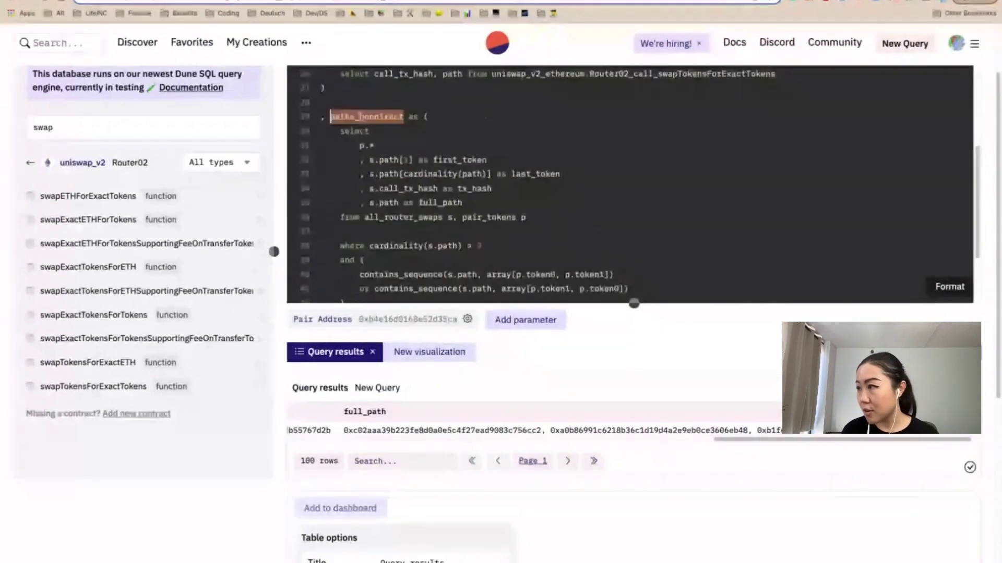
scroll(382, 250, down, 5)
click(383, 250)
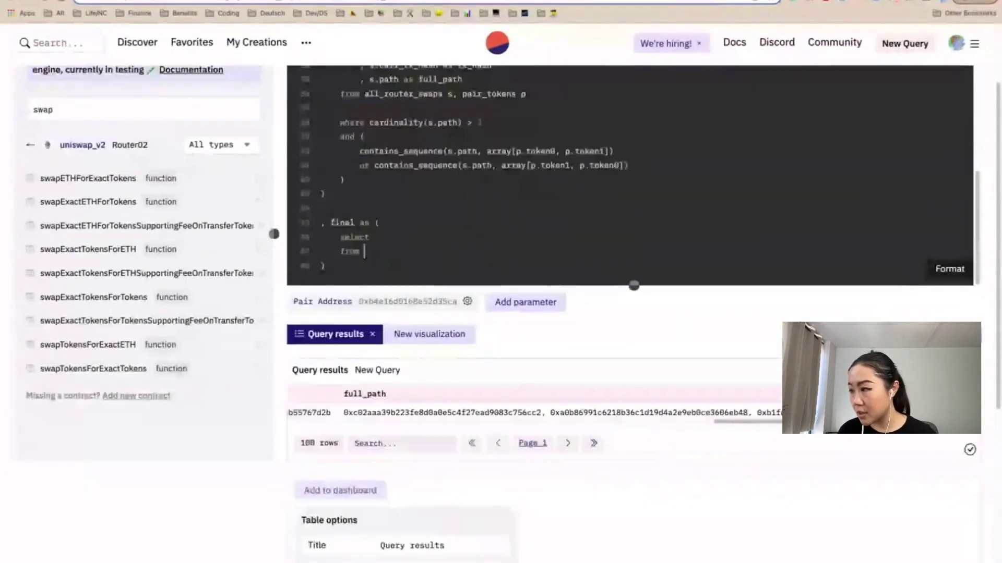
text(paths_nondirect pn)
key(Up)
key(Up)
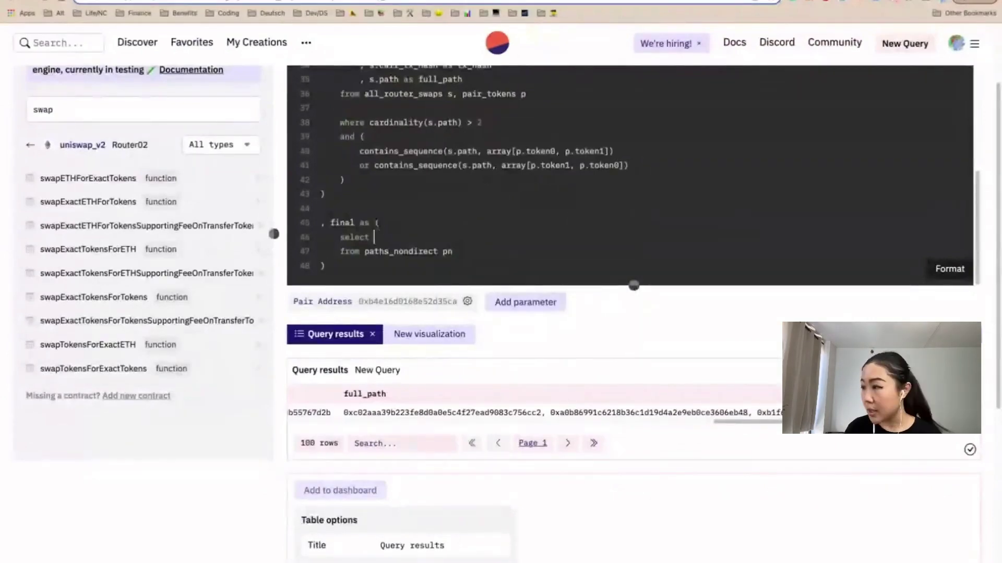
click(481, 252)
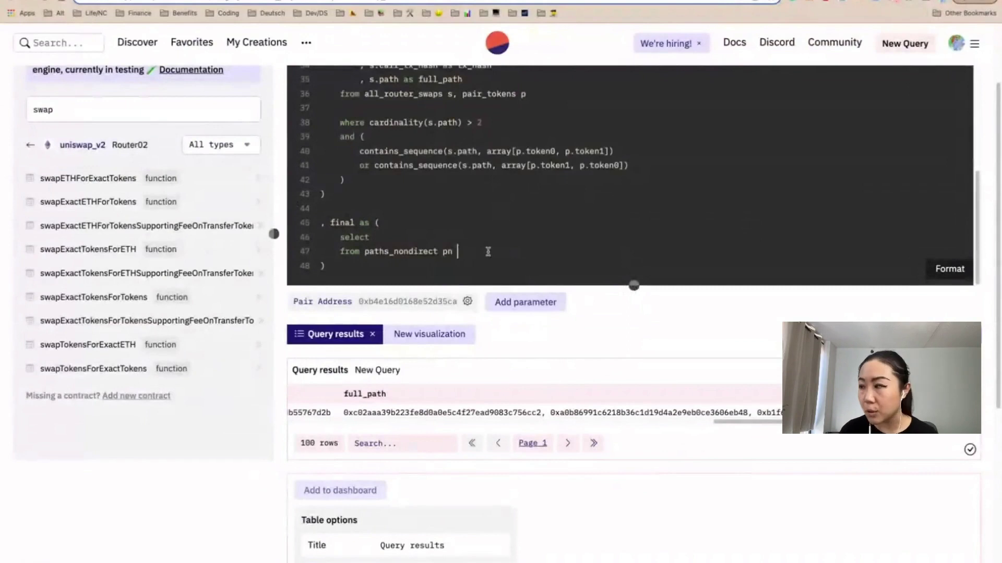
Left join tokens.erc20 as tk0 on first_token and tk1 on last_token, filtered by blockchain.
key(Return)
key(Return)
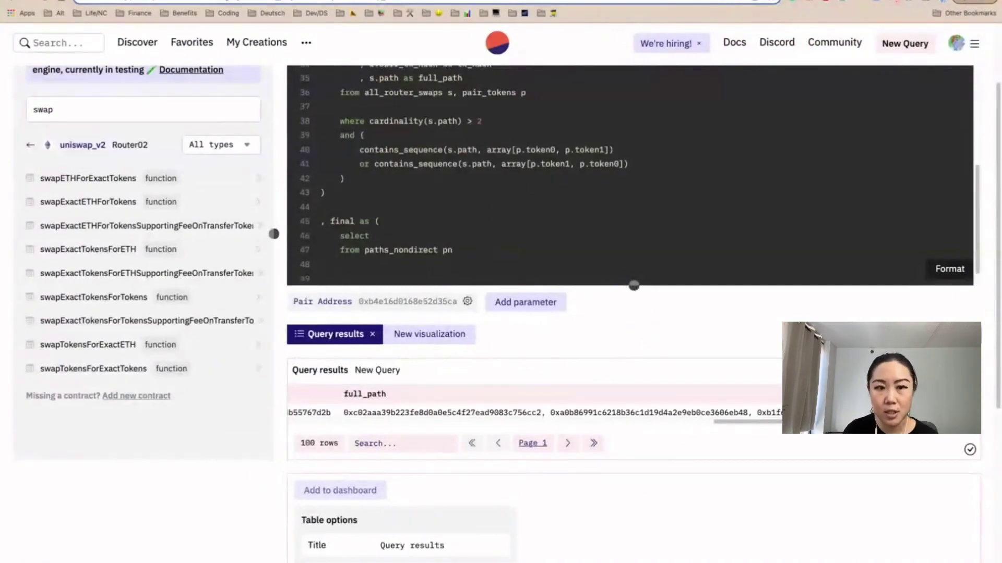
text(left join)
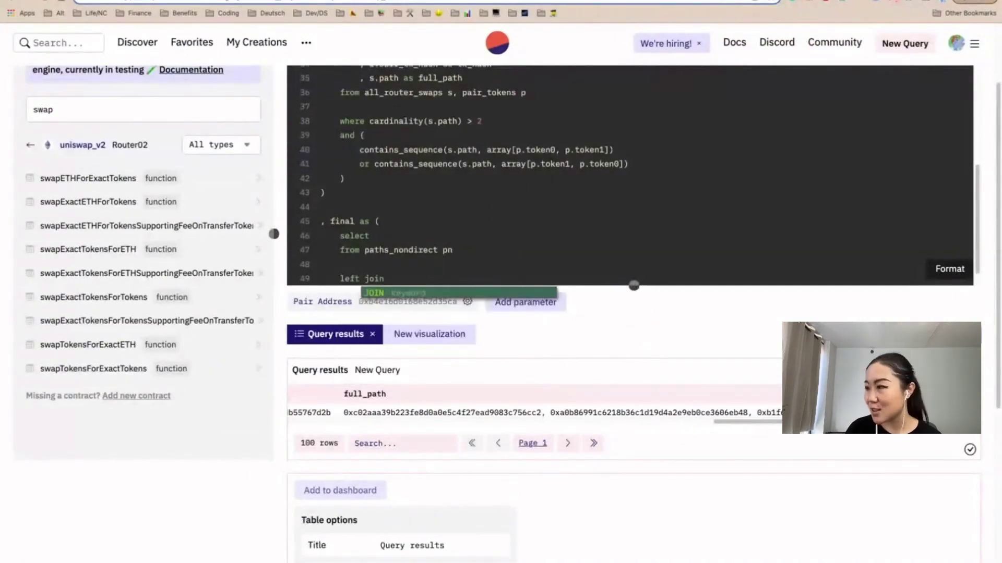
text( token)
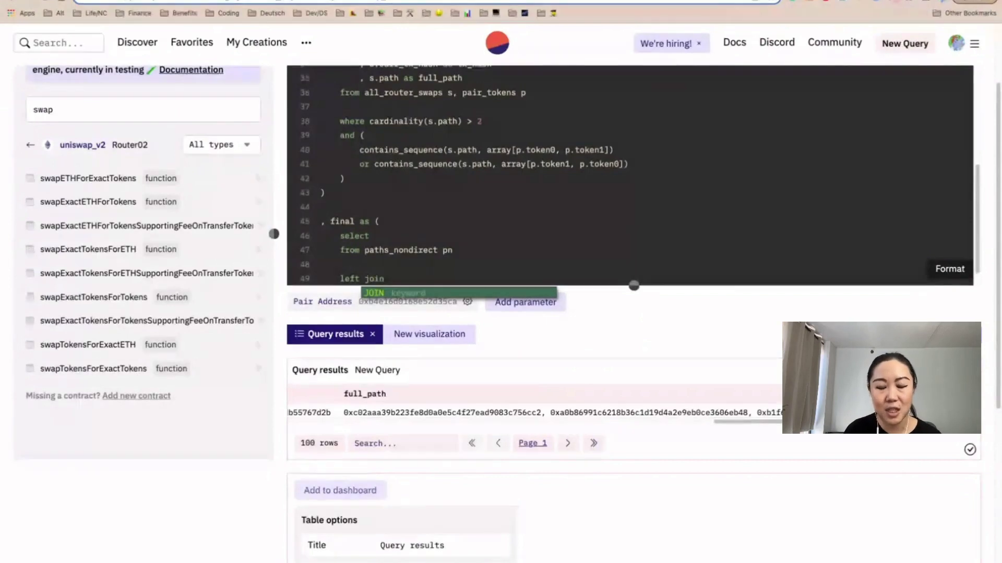
text(s.)
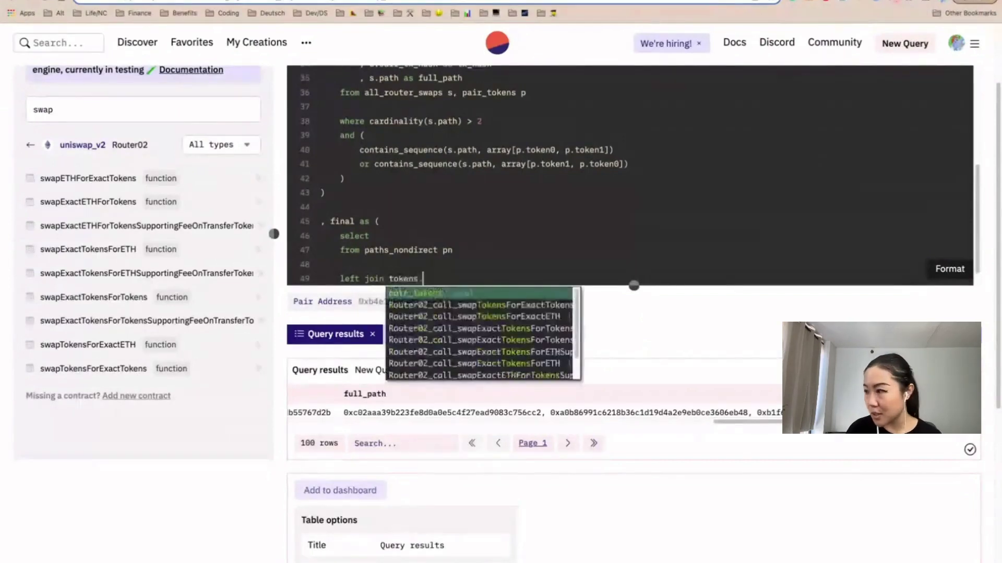
text(erc20 tk0 on tk)
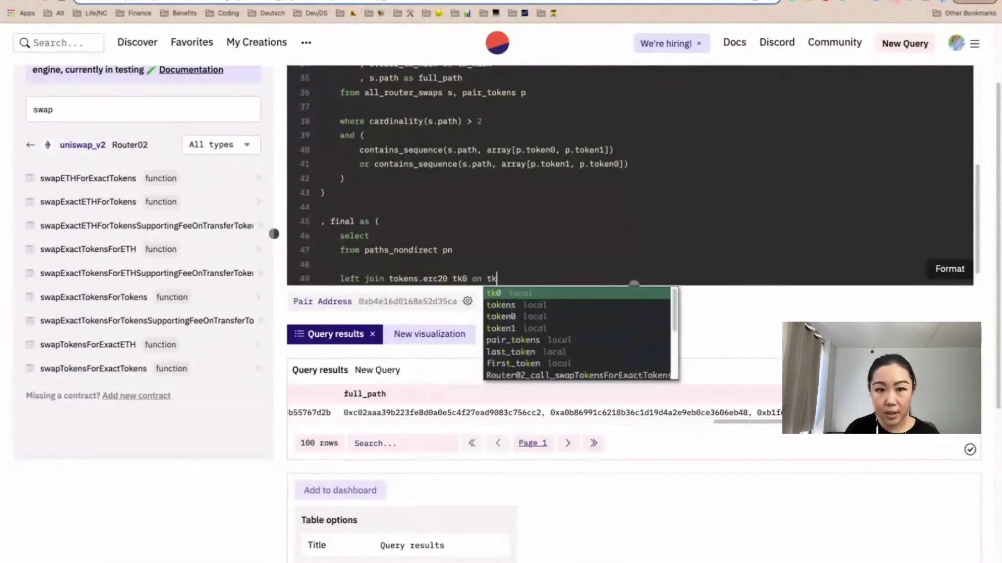
text(0.contract_a)
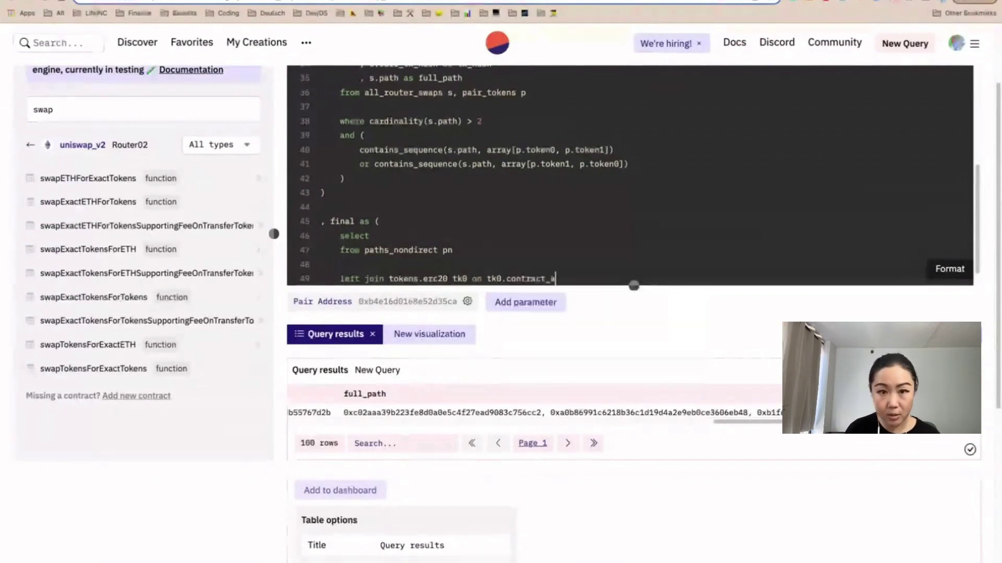
text(ddress = pn.first_)
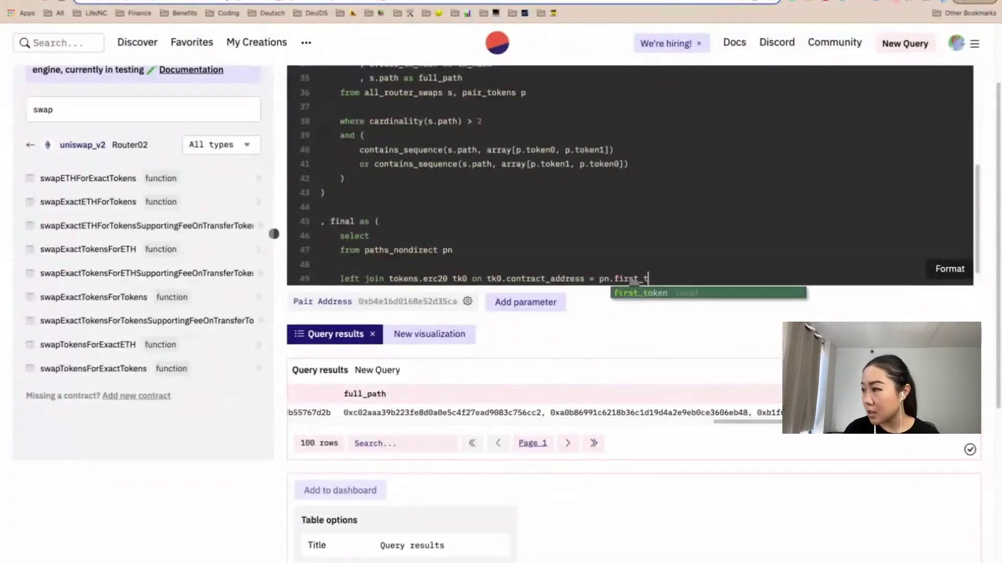
text(token and t0.bloc)
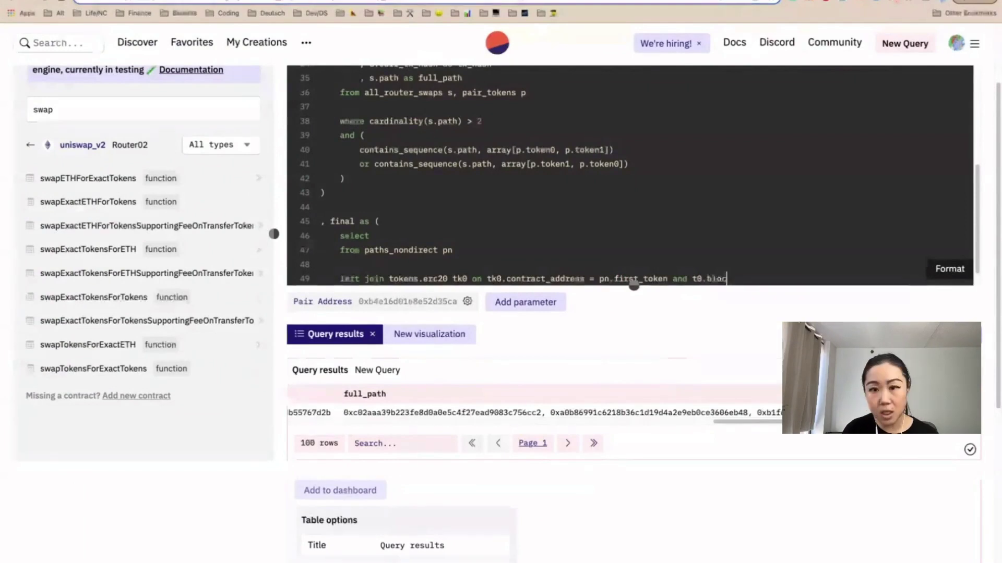
text(kchain = 'ethereum')
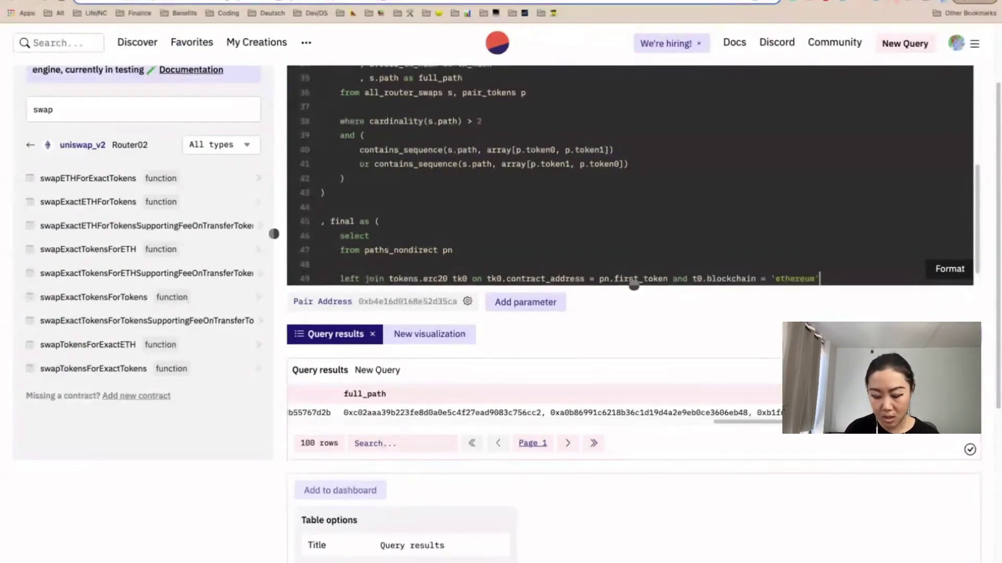
key(Return)
text(left join t)
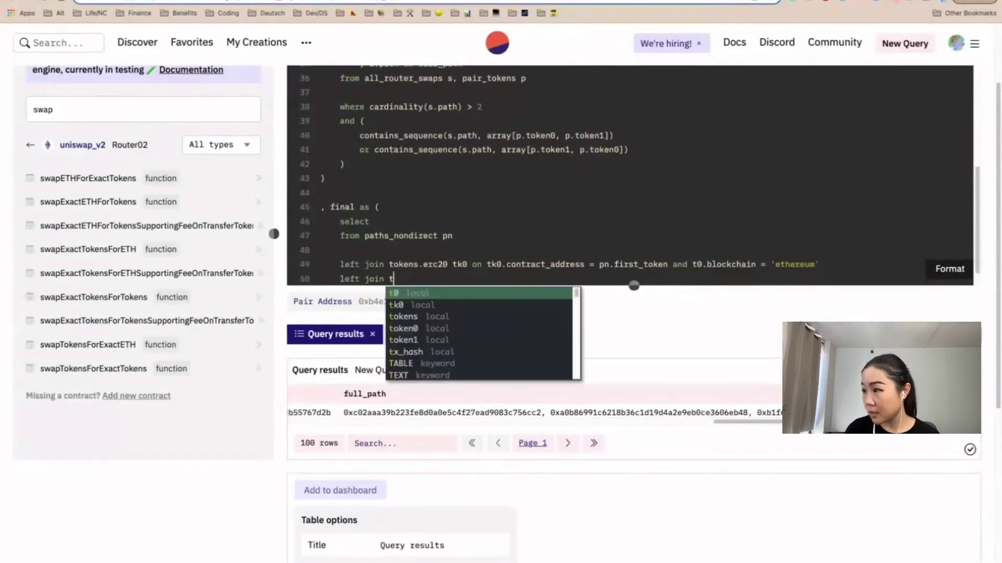
text(oken.erc20 tk1 o)
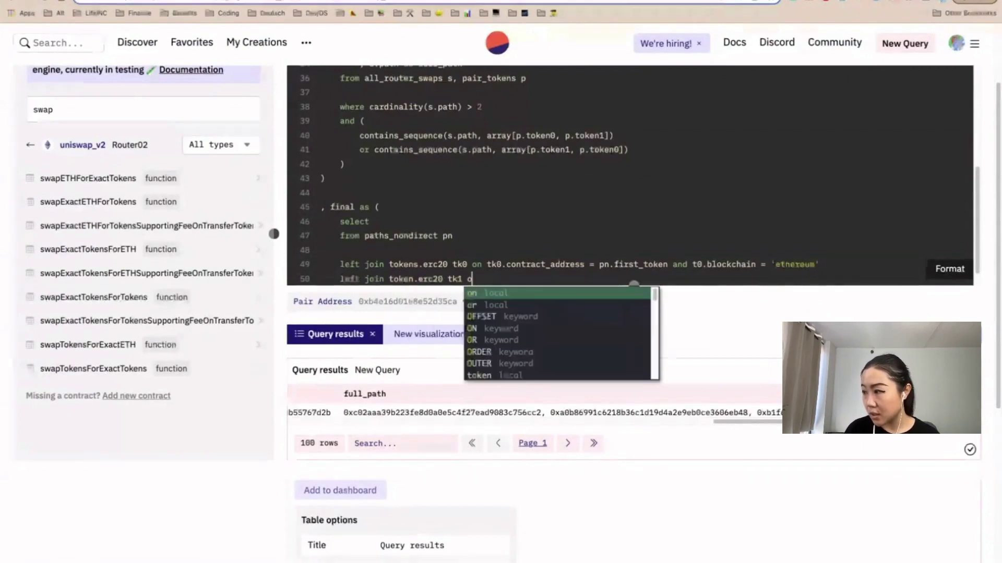
text(n tk1.contract_address = pn)
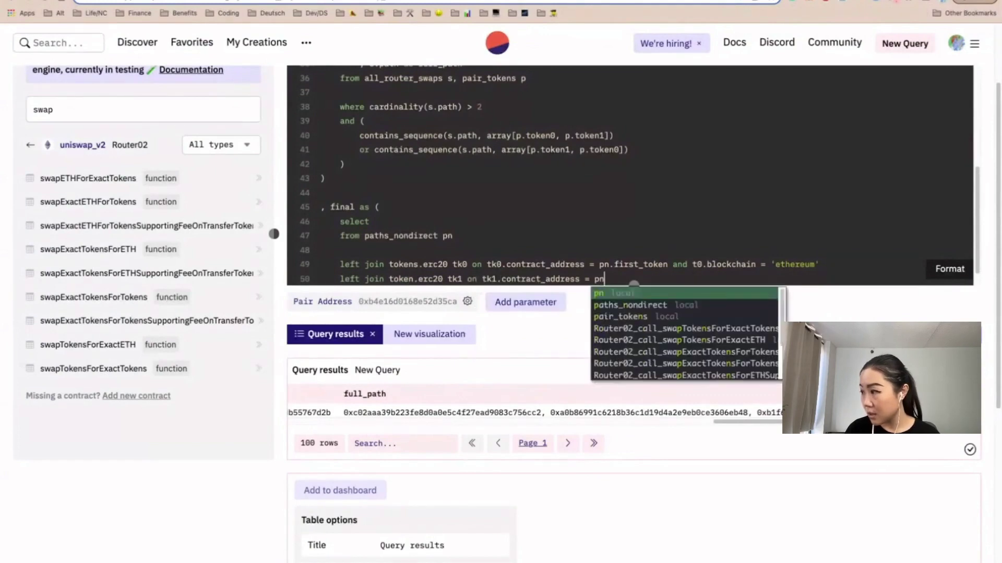
text(.last)
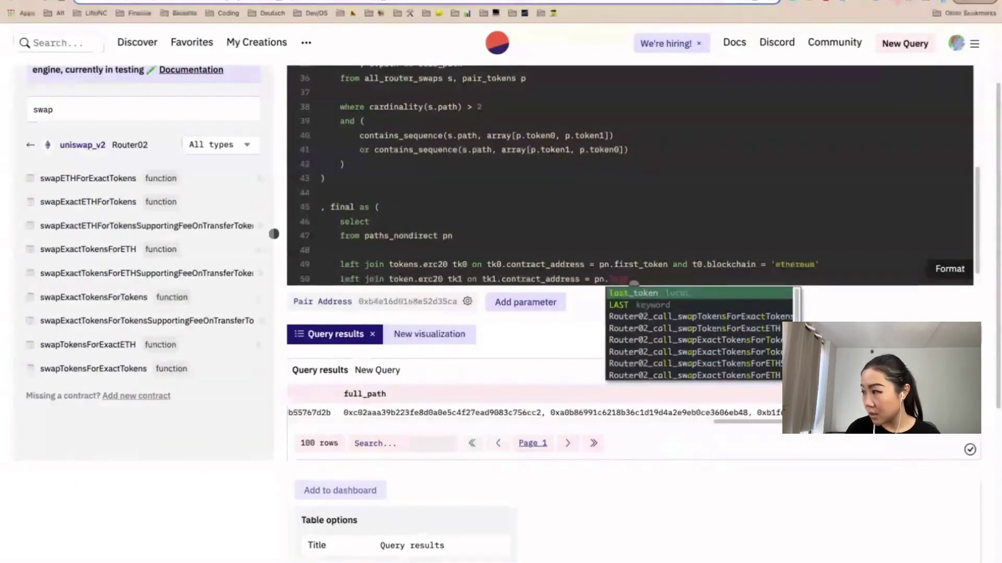
key(Return)
text(and t)
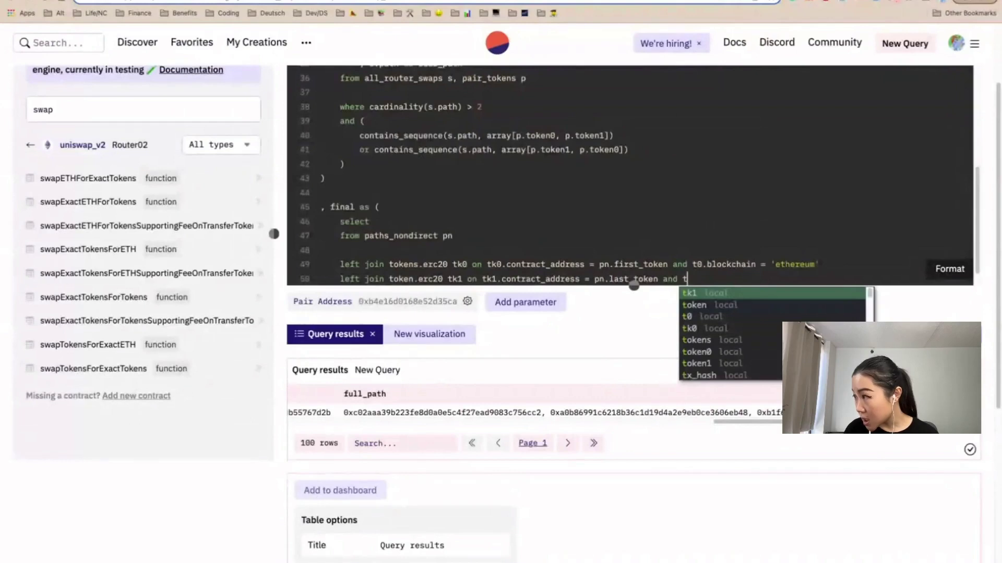
text(k1)
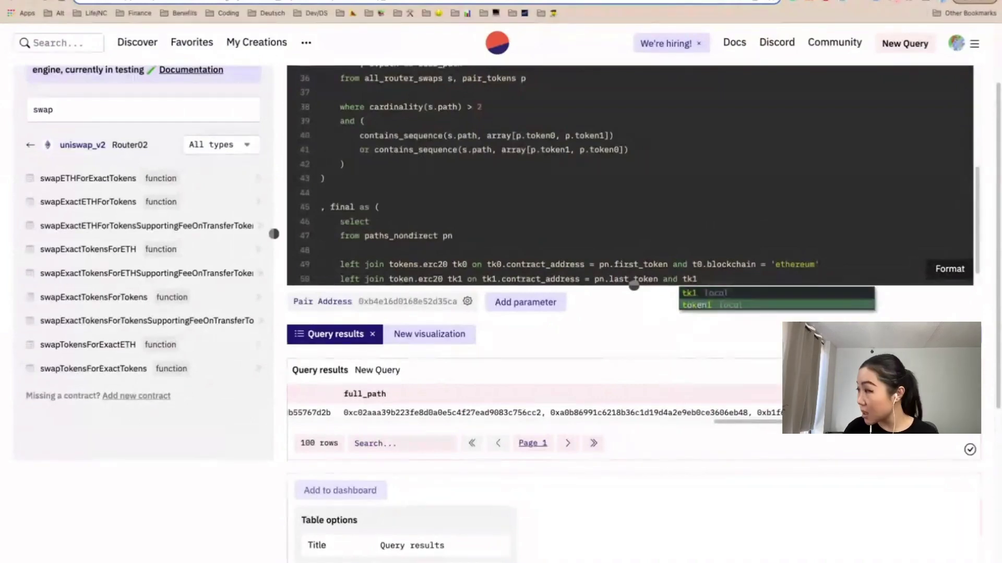
Correct the t0 alias to tk0 and copy the blockchain filter onto the tk1 join.
click(702, 263)
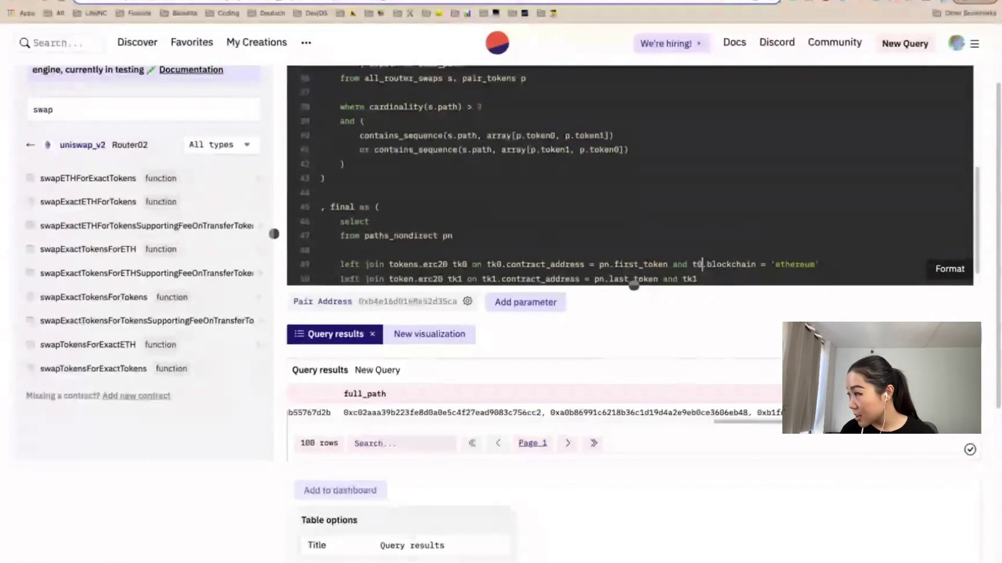
text(k)
key(Escape)
click(752, 227)
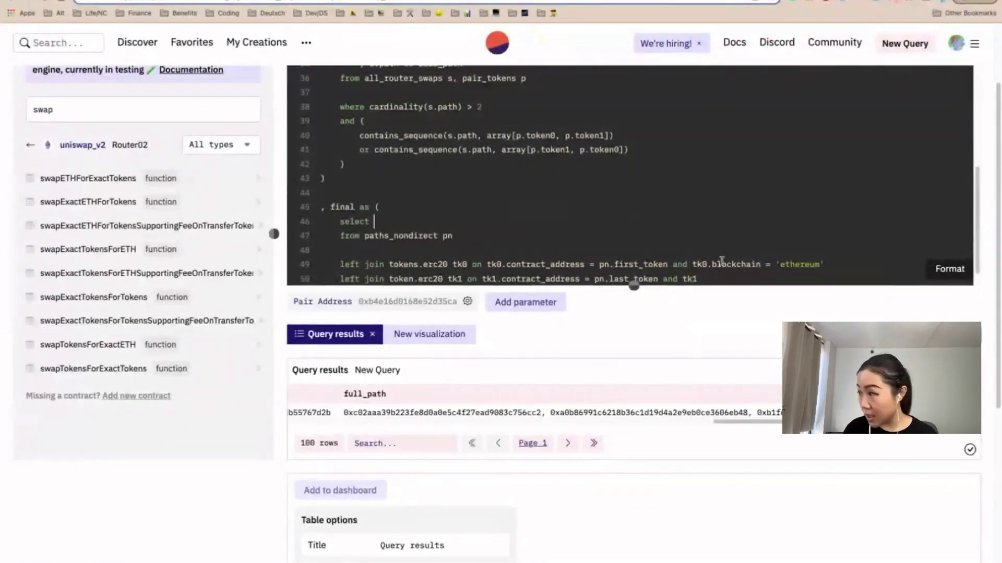
drag(711, 264, 830, 265)
key(super+c)
click(748, 280)
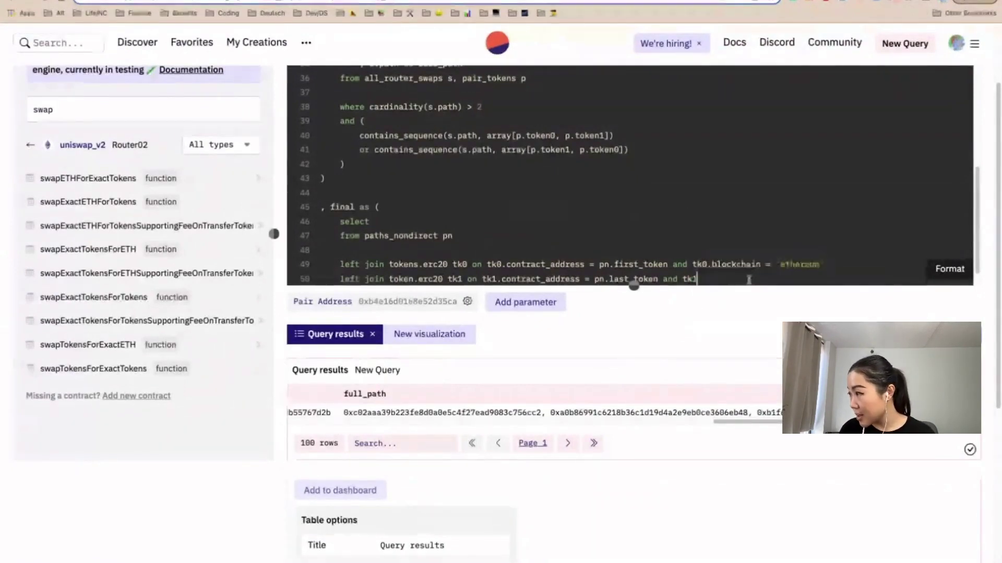
text(.)
key(super+v)
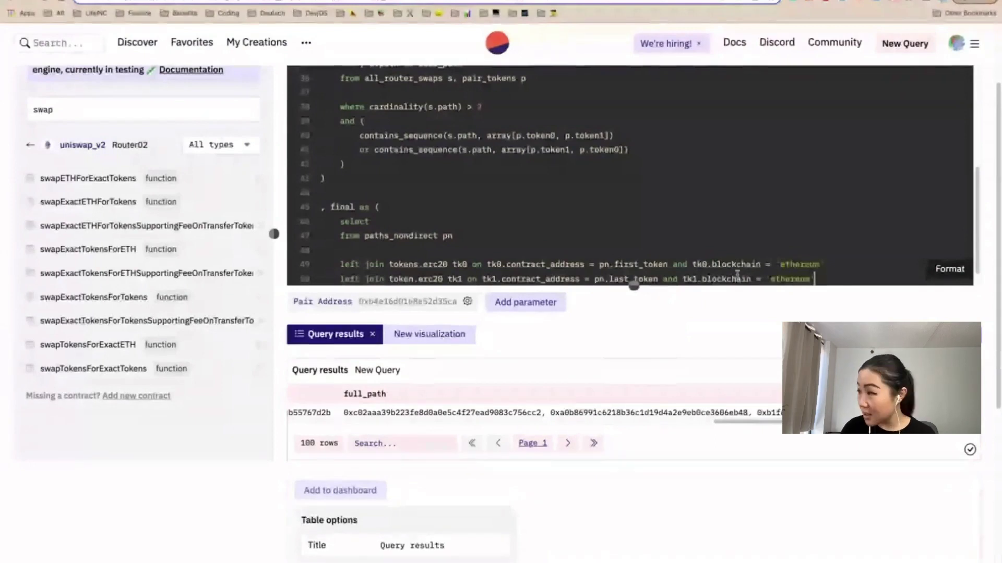
Fix the misspelled token.erc20 to tokens.erc20 in the tk1 join and review both join conditions.
click(414, 279)
text(s)
key(Escape)
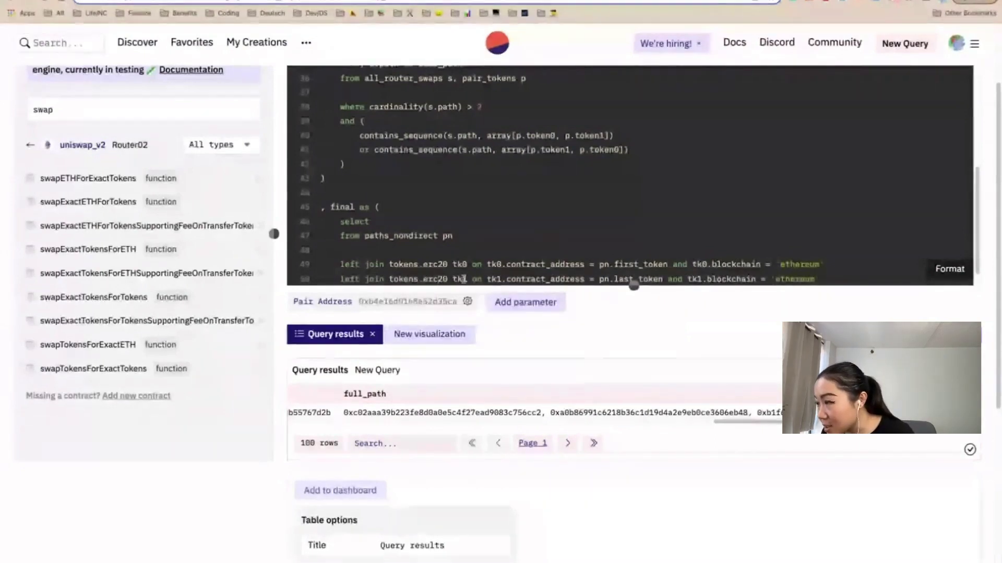
click(535, 264)
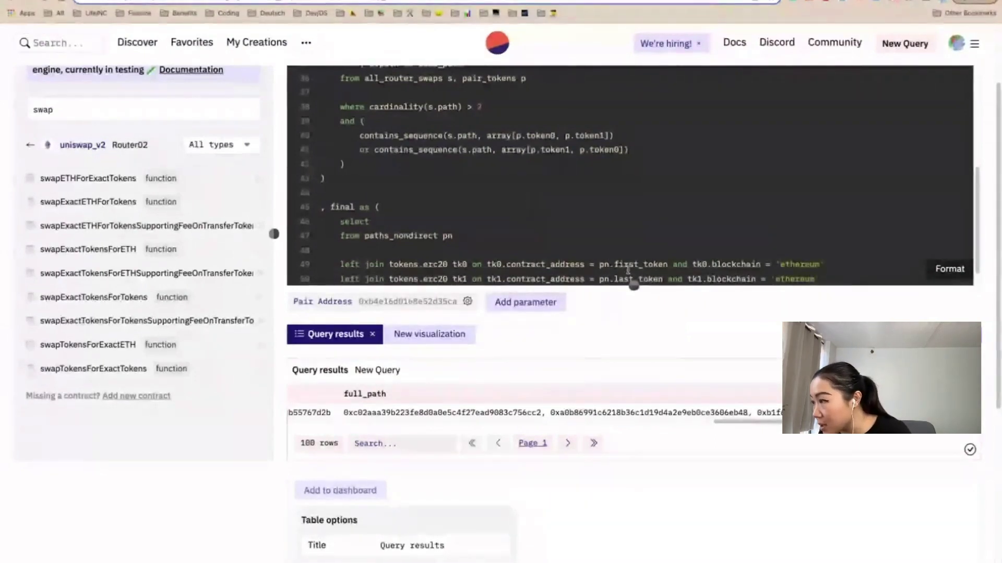
double_click(651, 278)
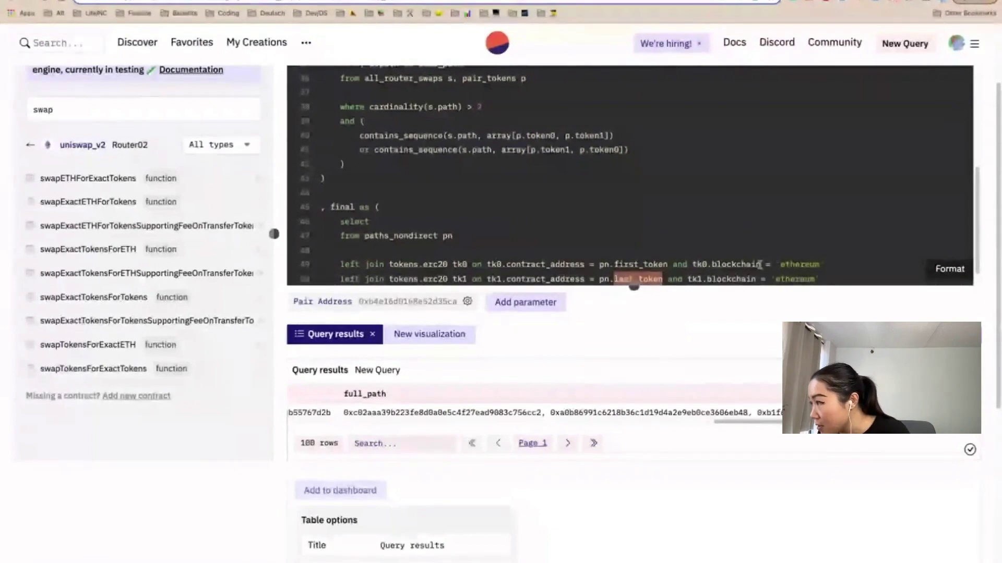
click(495, 252)
click(491, 238)
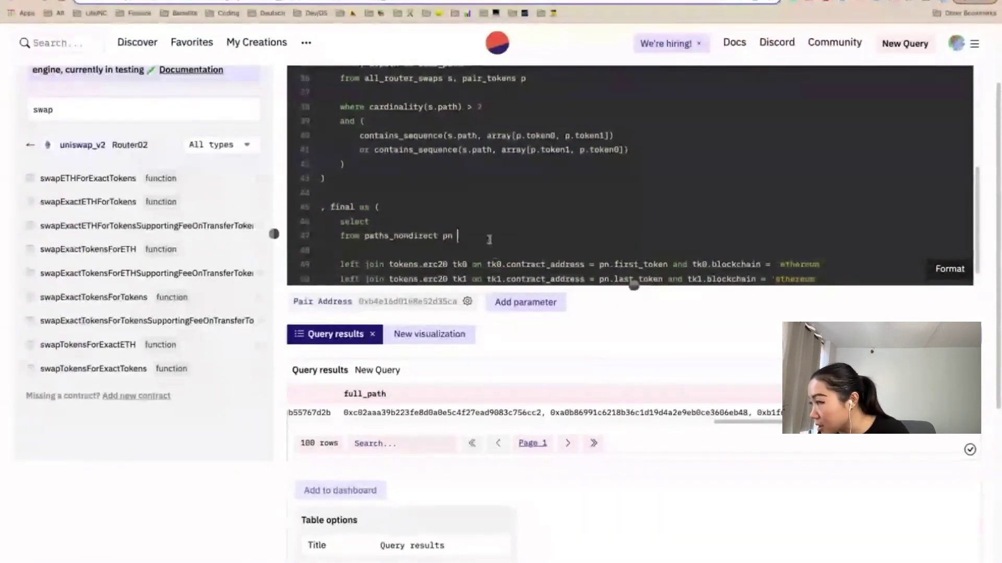
Begin the select with concat(coalesce(tk0.symbol, first_token), '/'.
click(434, 224)
key(Return)
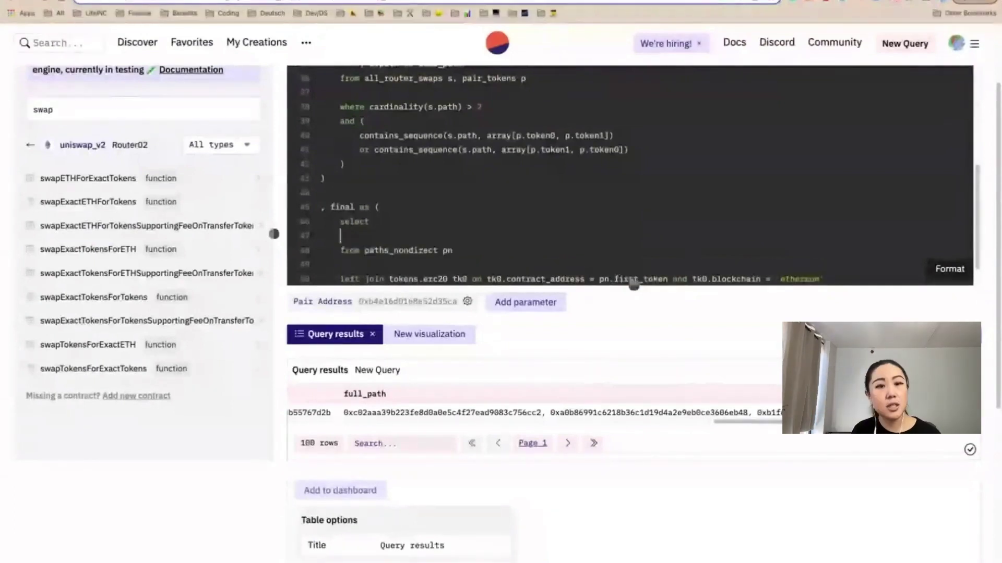
key(Tab)
text(con)
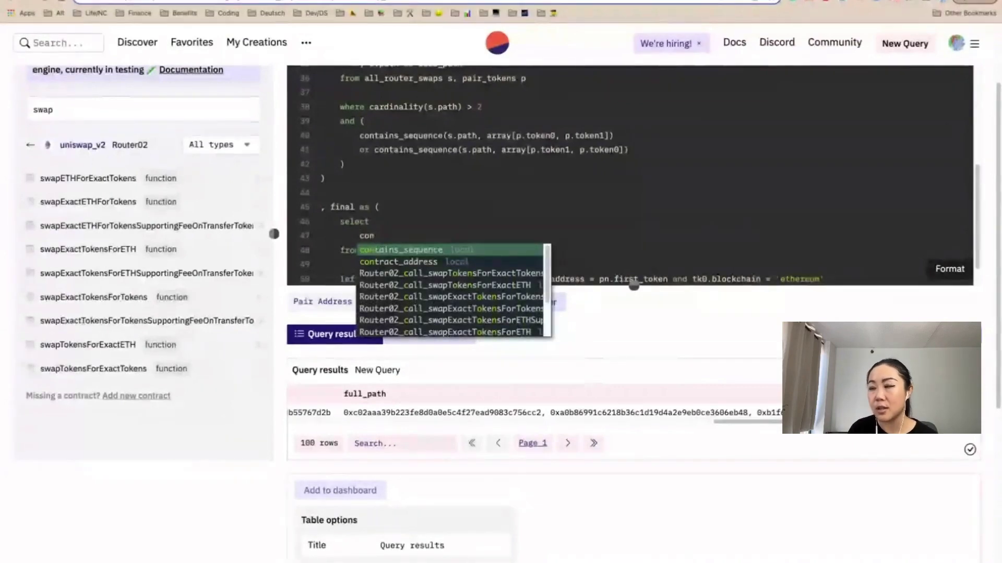
text(cat()
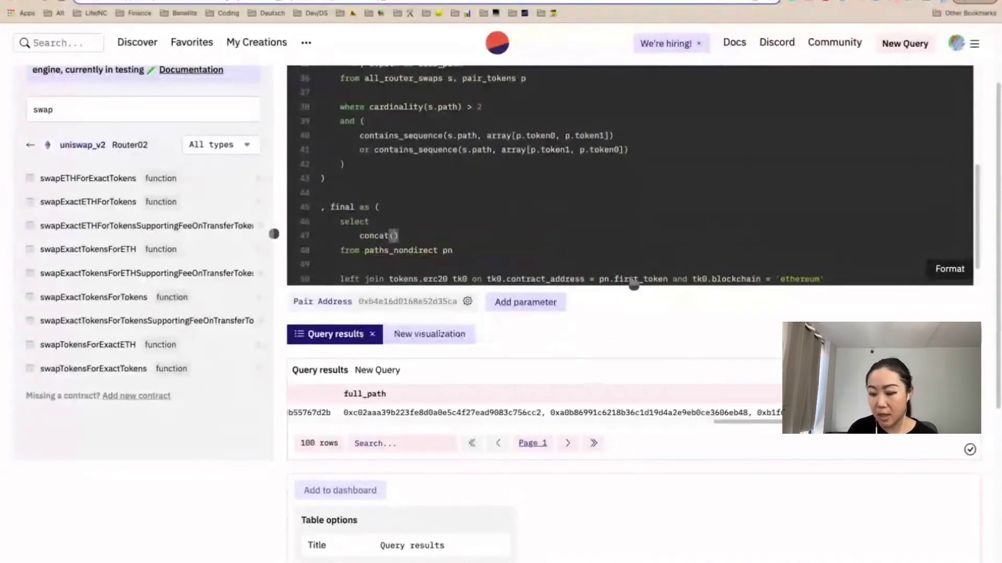
key(Left)
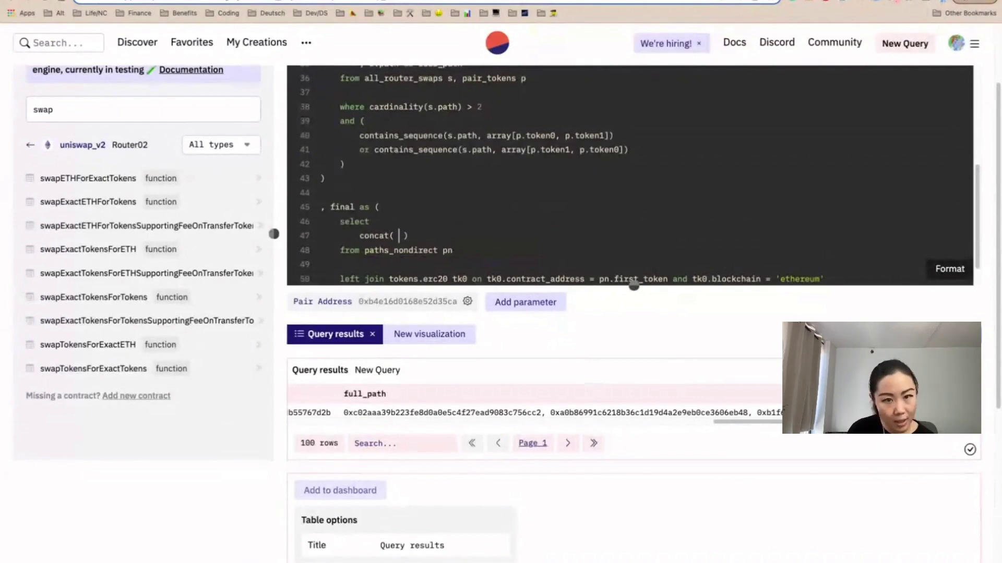
text(coas)
key(BackSpace)
text(lesce )
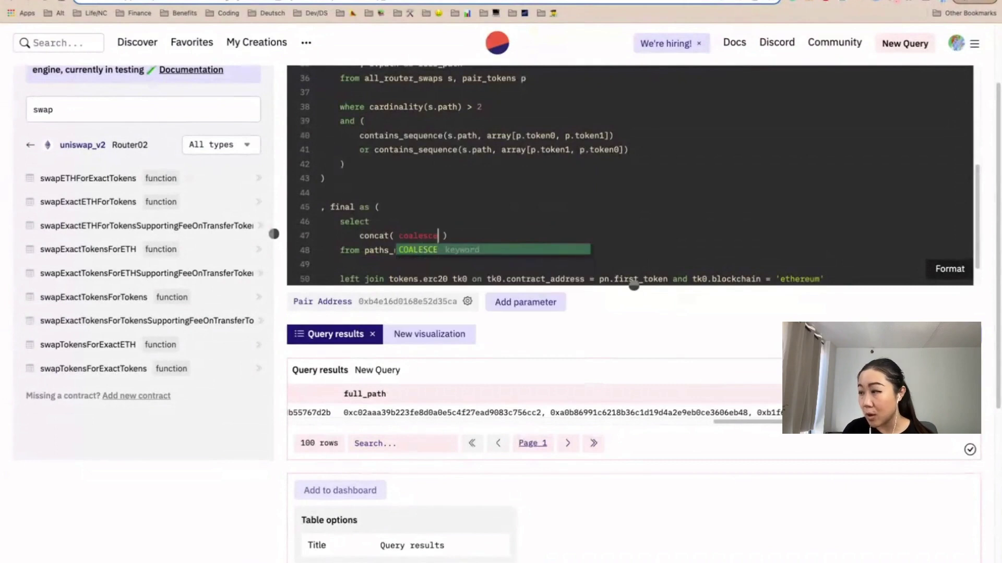
text((tk)
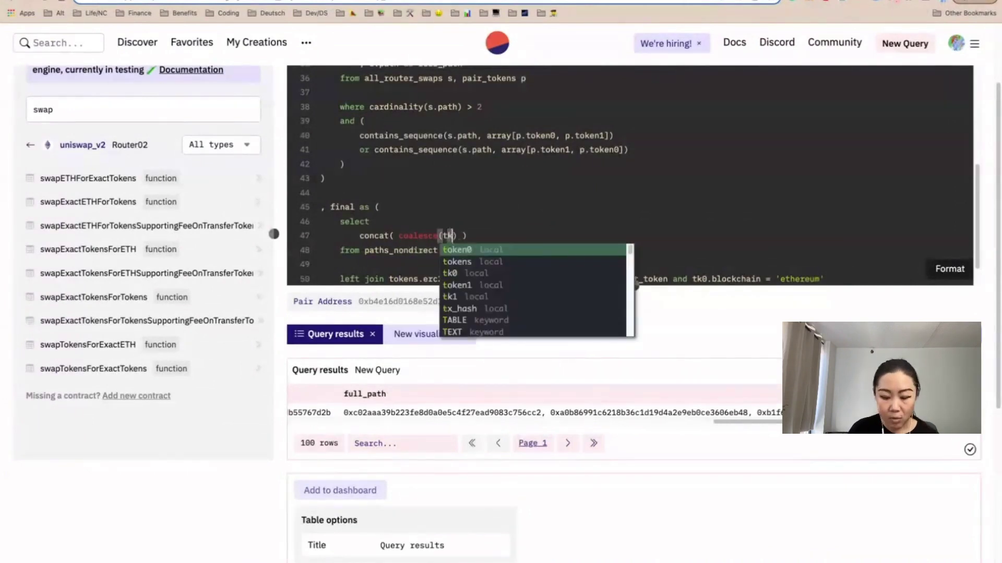
text(0.sym)
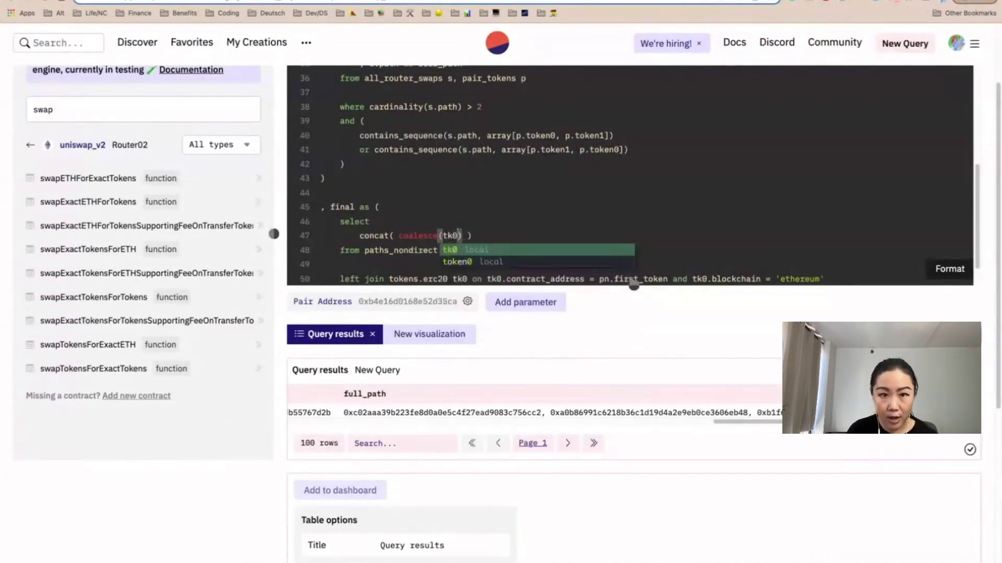
text(bol)
text(, first_to)
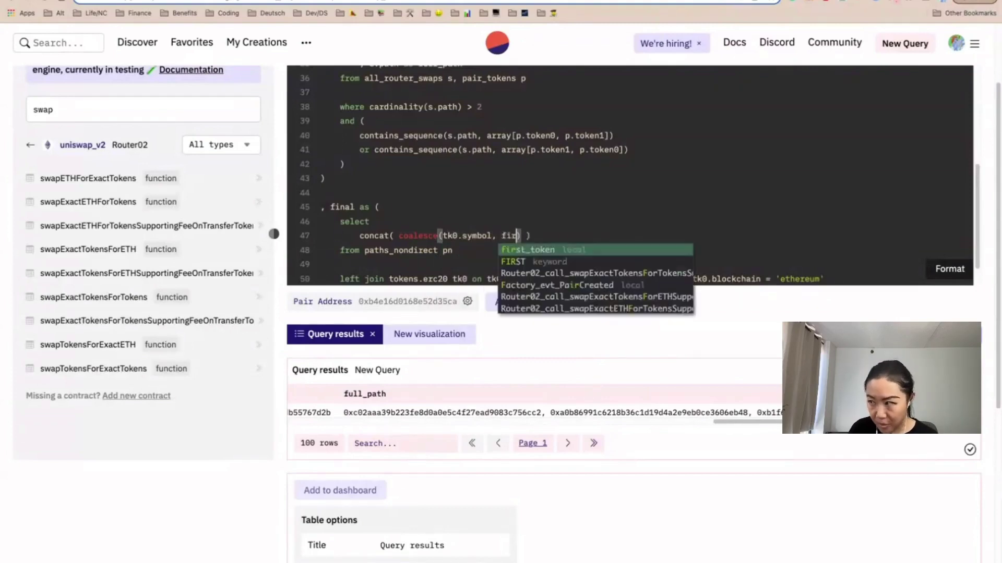
text(ken)
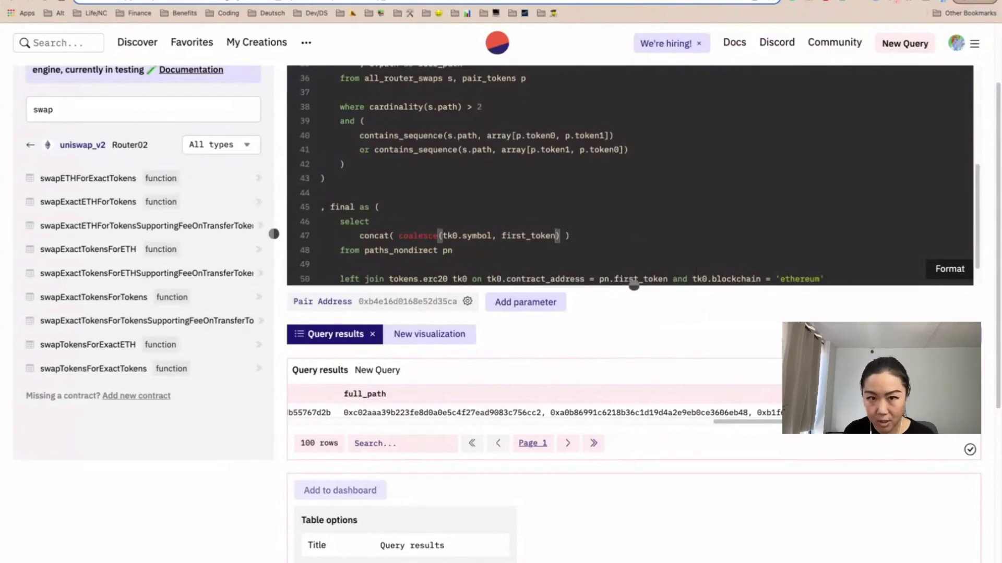
text(), '/)
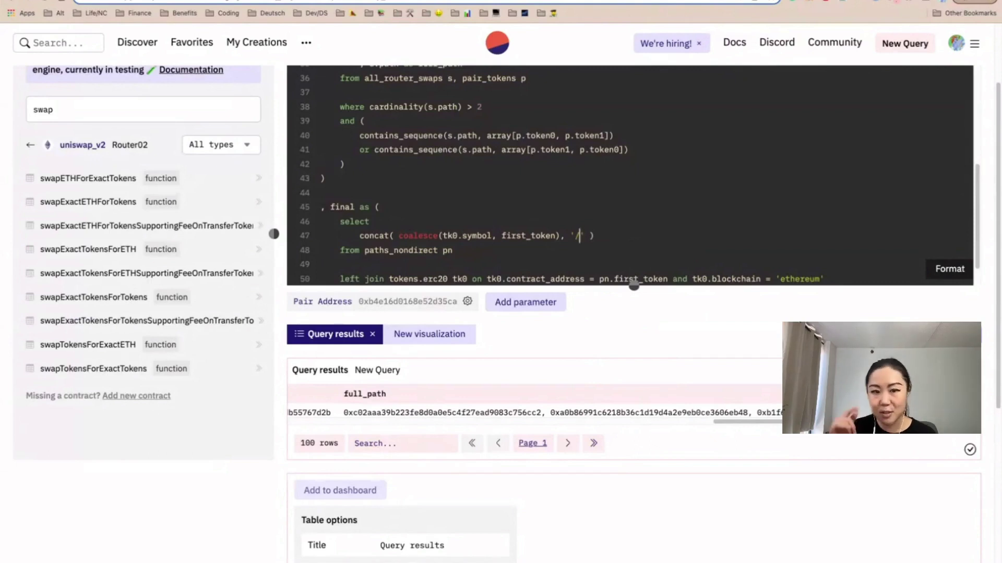
text(',)
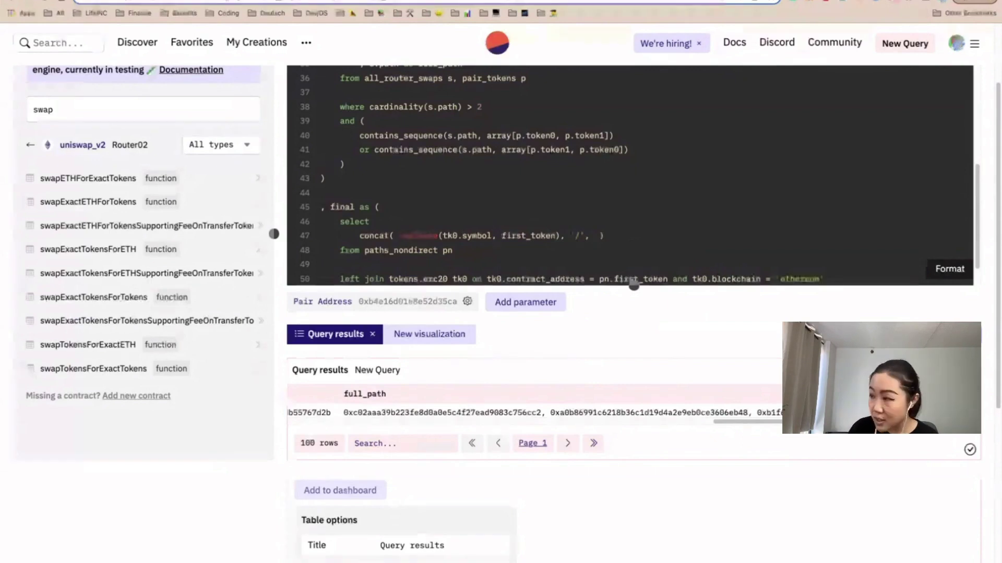
Complete it with coalesce(tk1.symbol, last_token) as path_symbols, then add count(*) as times_routed.
drag(399, 236, 560, 235)
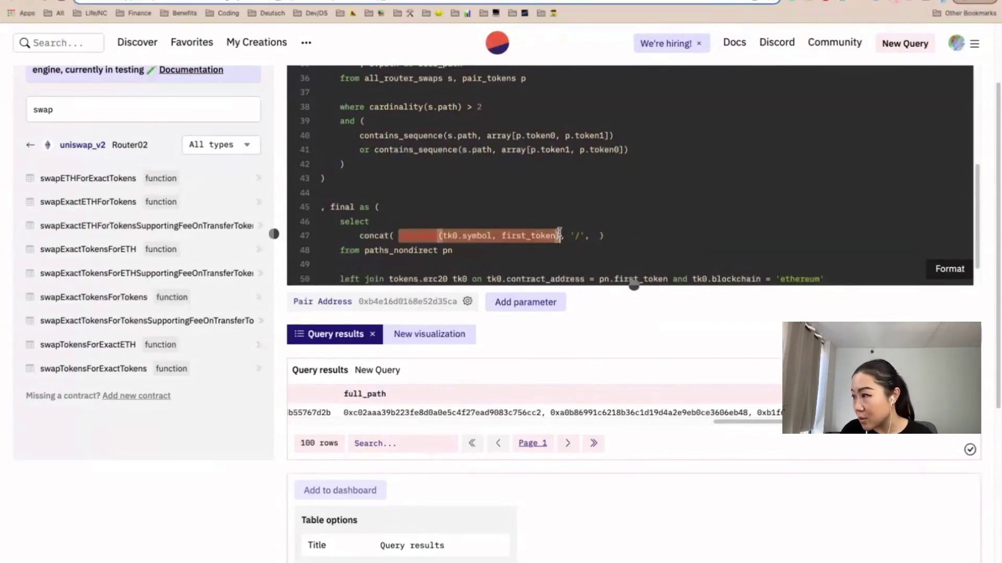
key(ctrl+c)
click(597, 235)
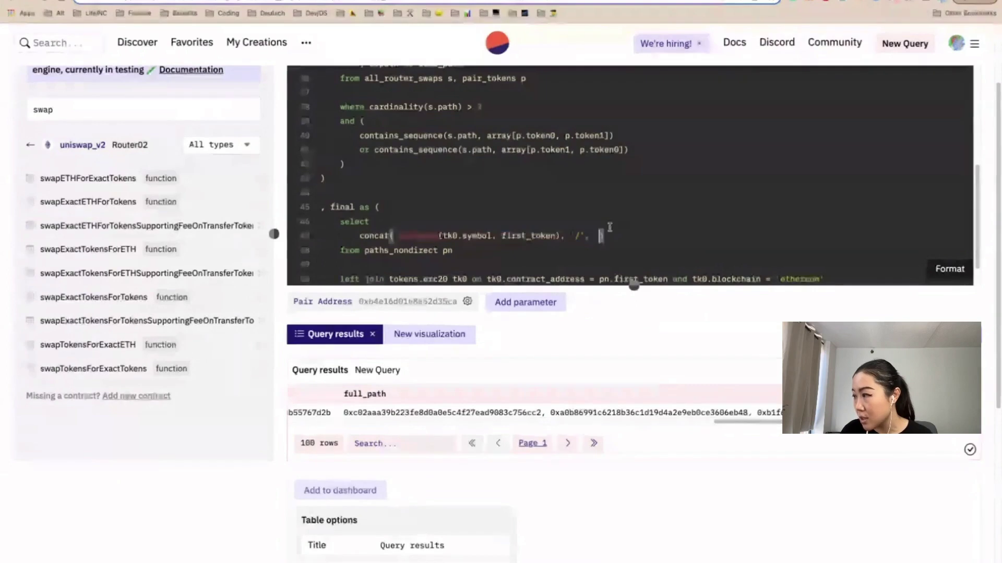
key(ctrl+v)
click(659, 236)
key(BackSpace)
text(1)
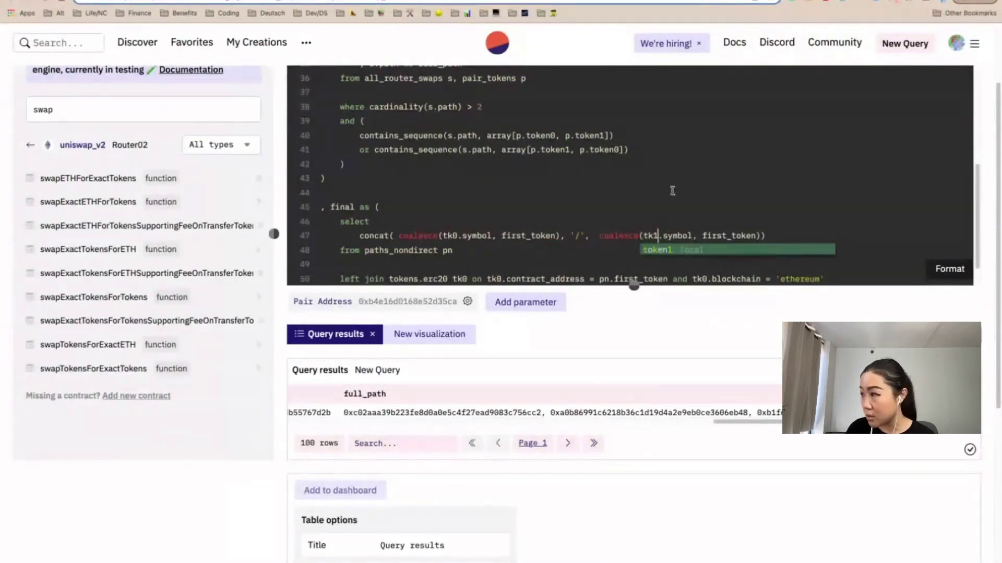
double_click(736, 236)
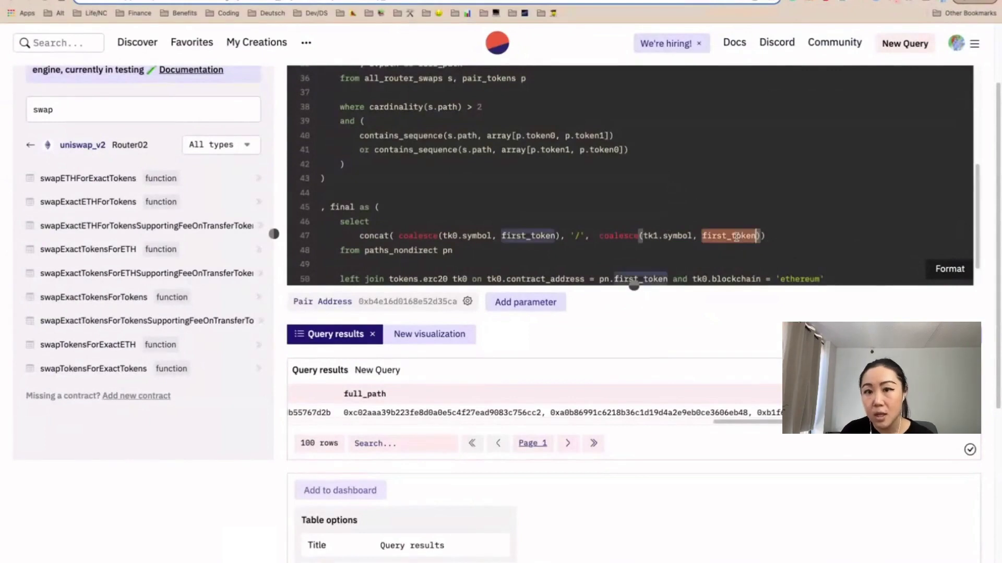
text(last)
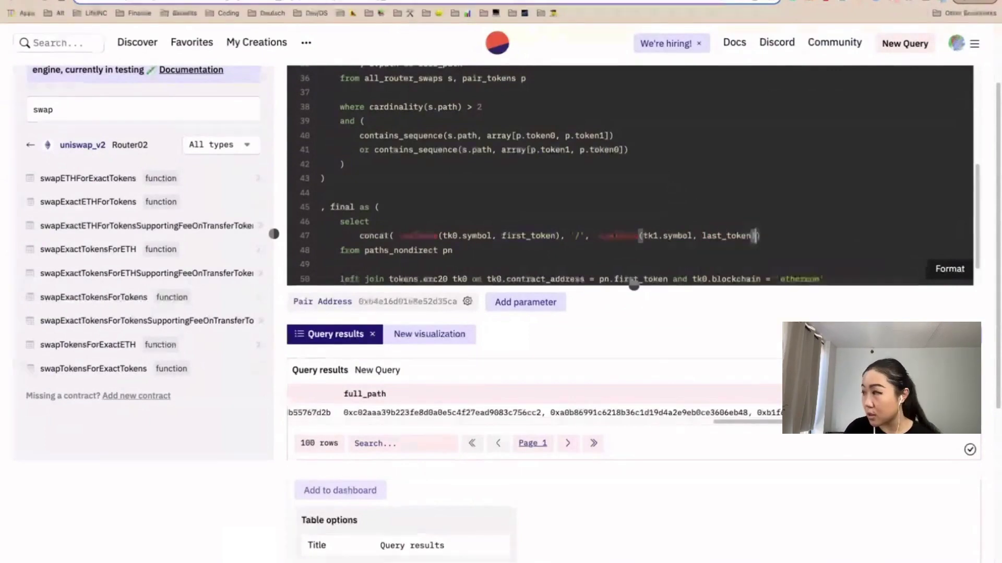
text()) as p)
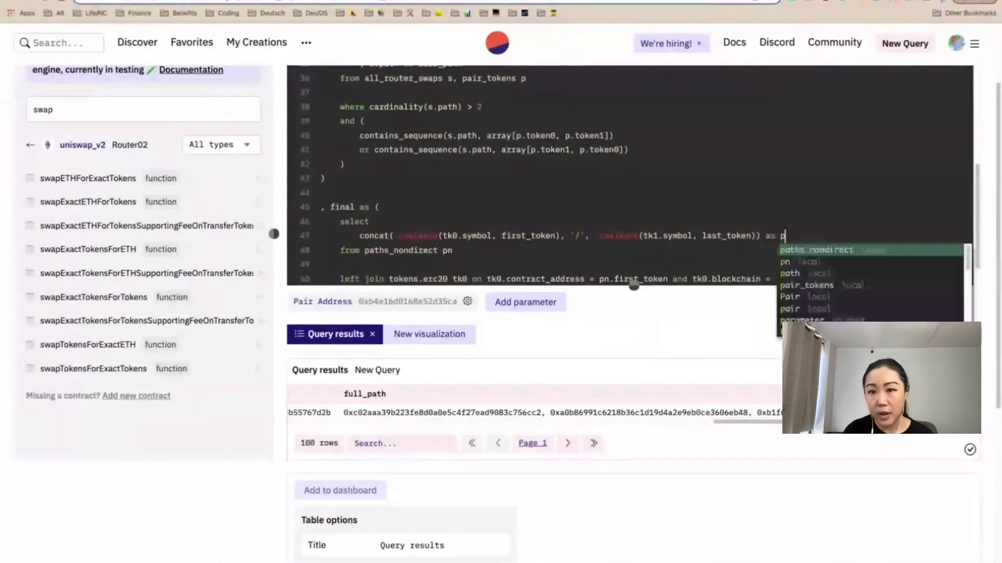
text(ath_symbol)
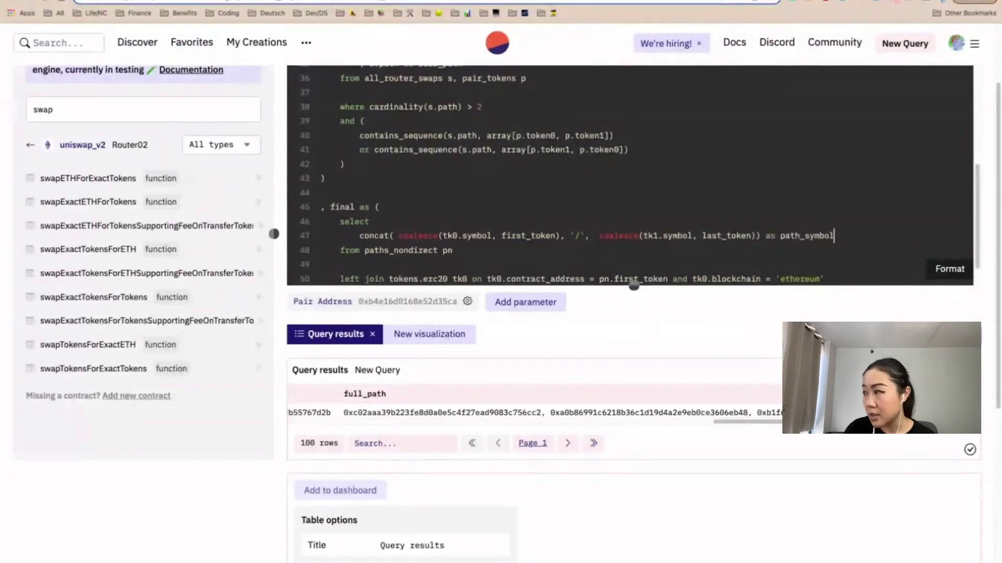
text(s)
key(Return)
text(, )
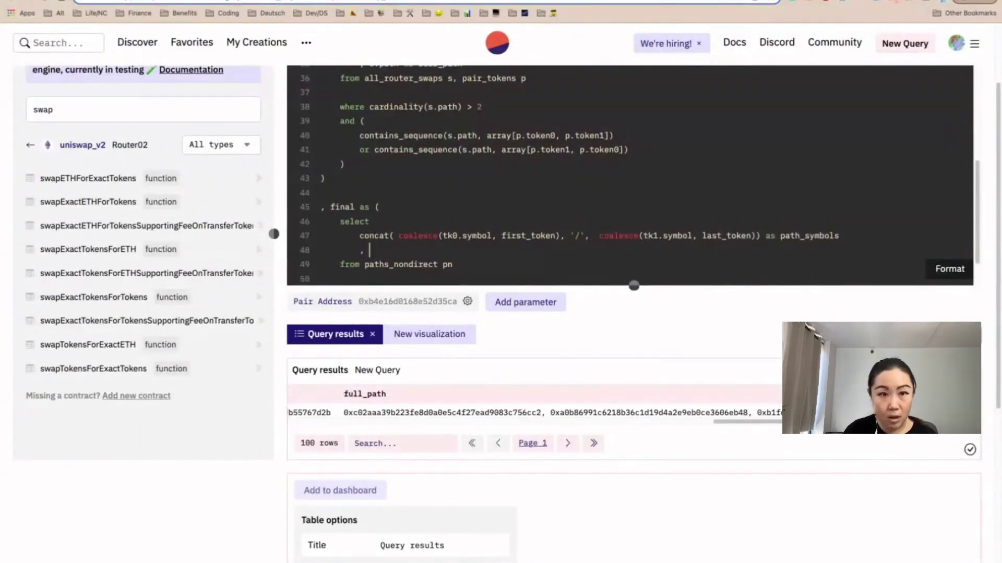
text(count()
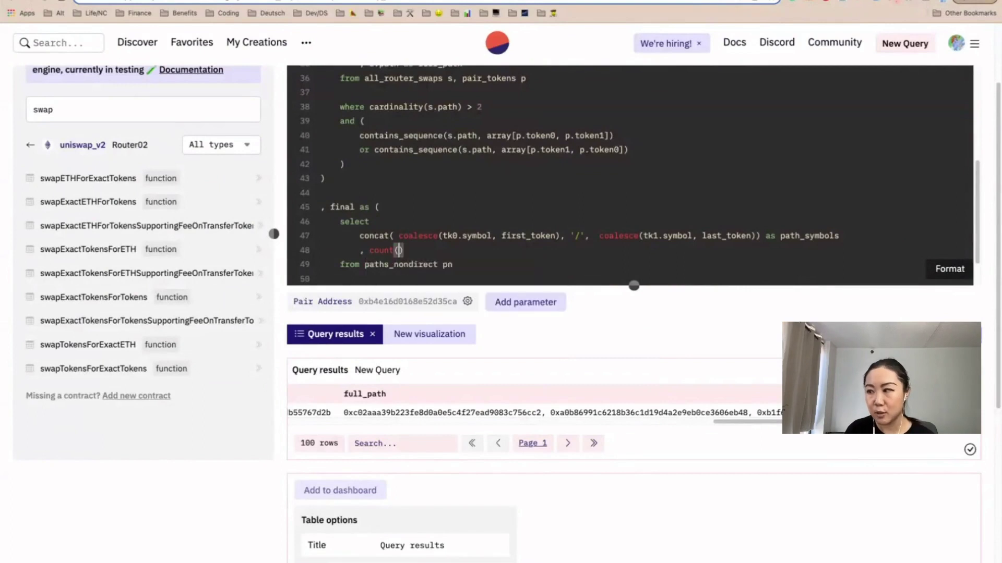
text(*))
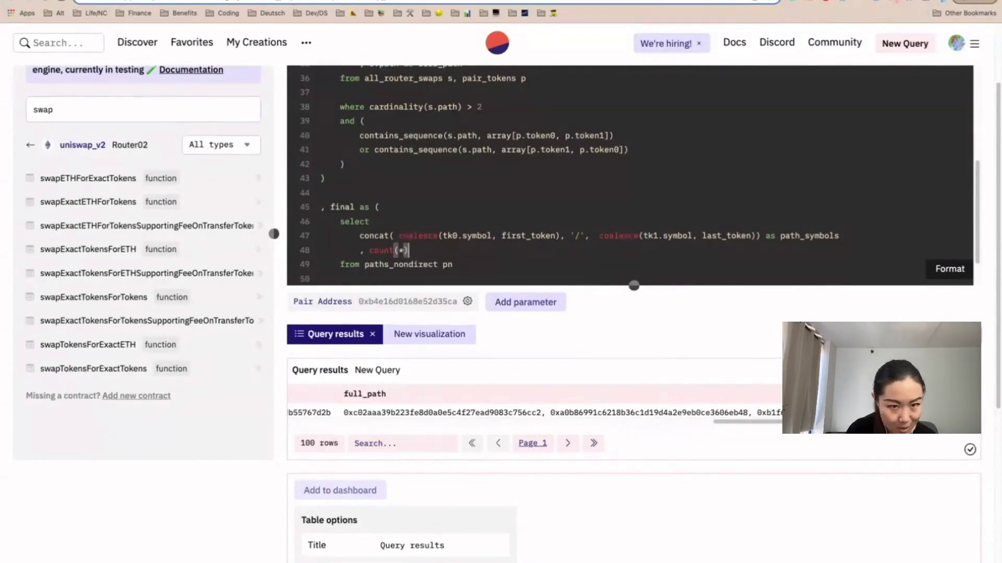
text( as times_routed)
Add arbitrary(tx_hash) as example_hash and put group by 1 below the joins.
key(Return)
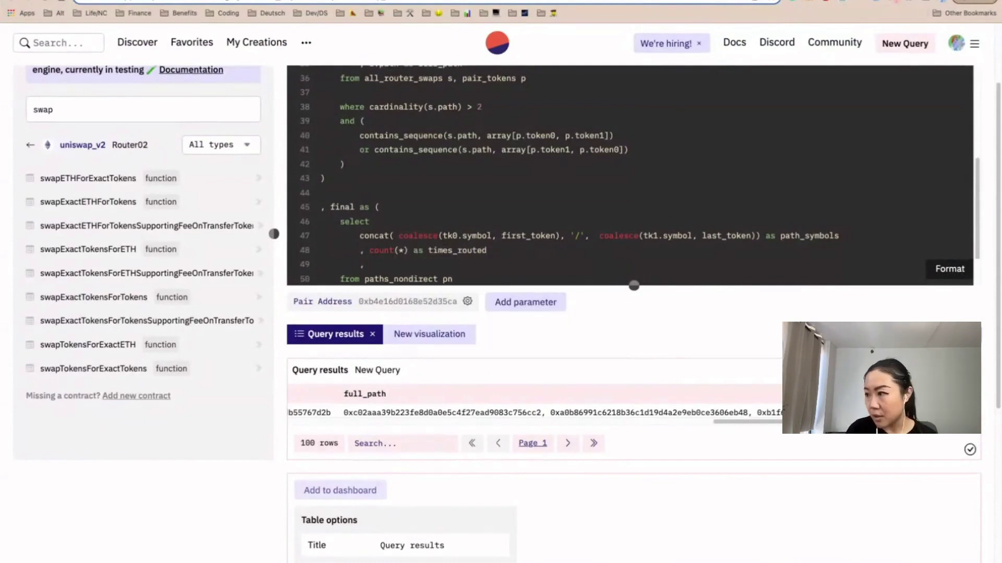
text(, arbitrary)
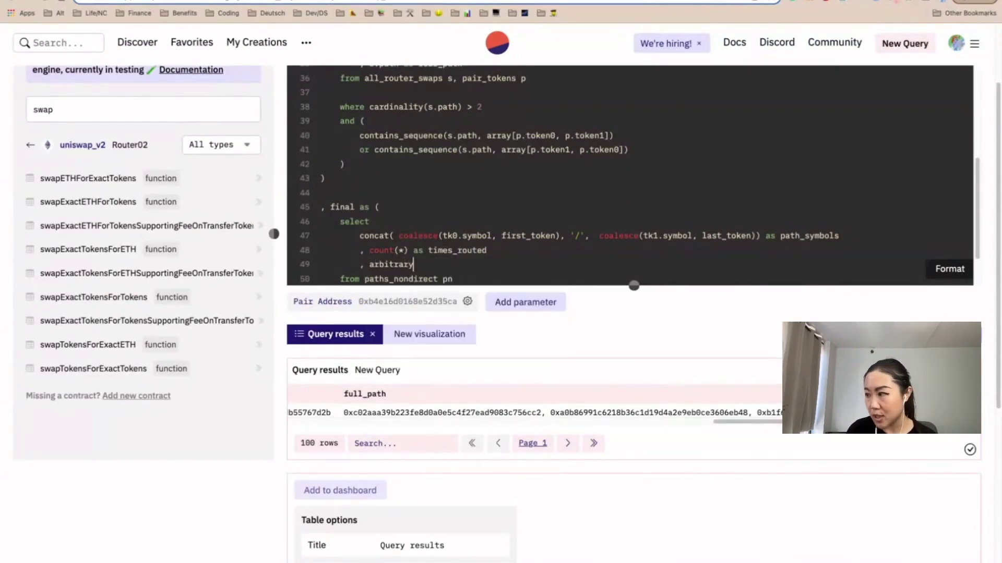
text((tx)
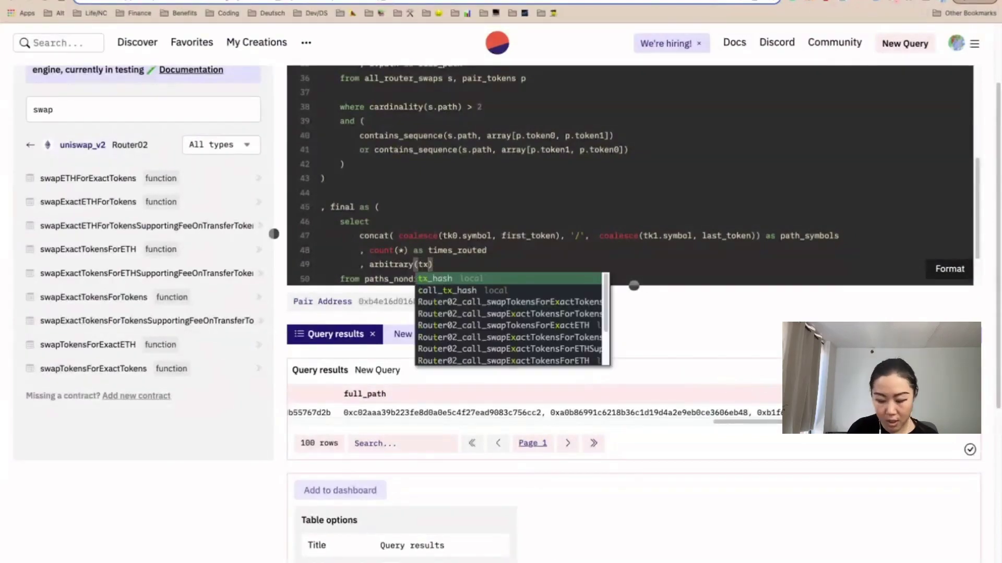
text(_)
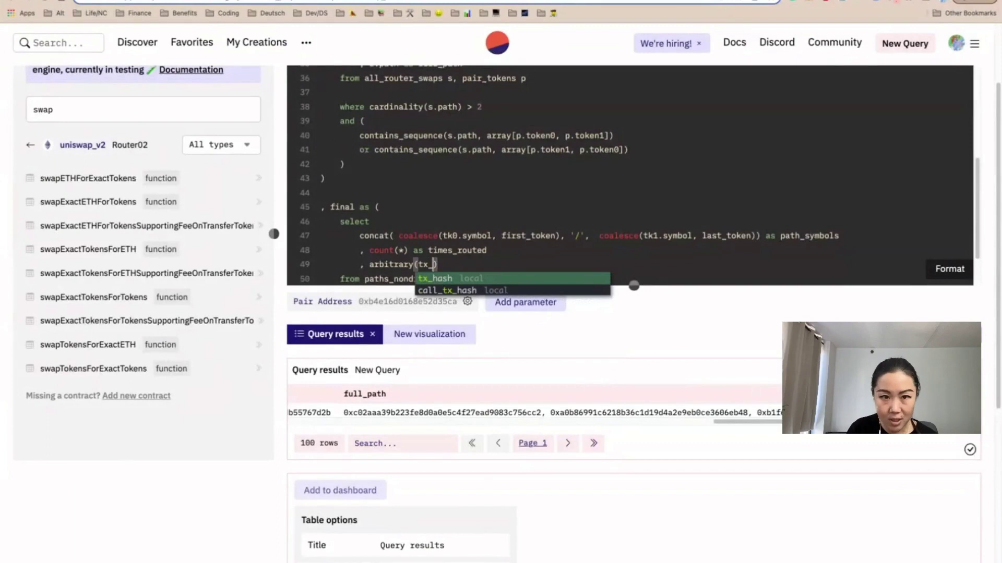
scroll(485, 238, down, 2)
text(hash)
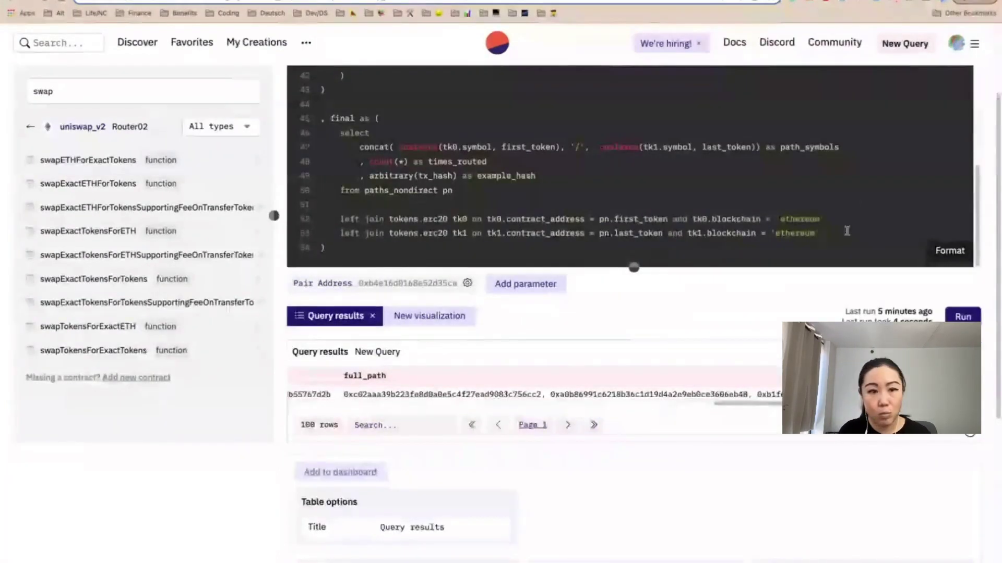
key(Return)
key(Return)
text(group by 1)
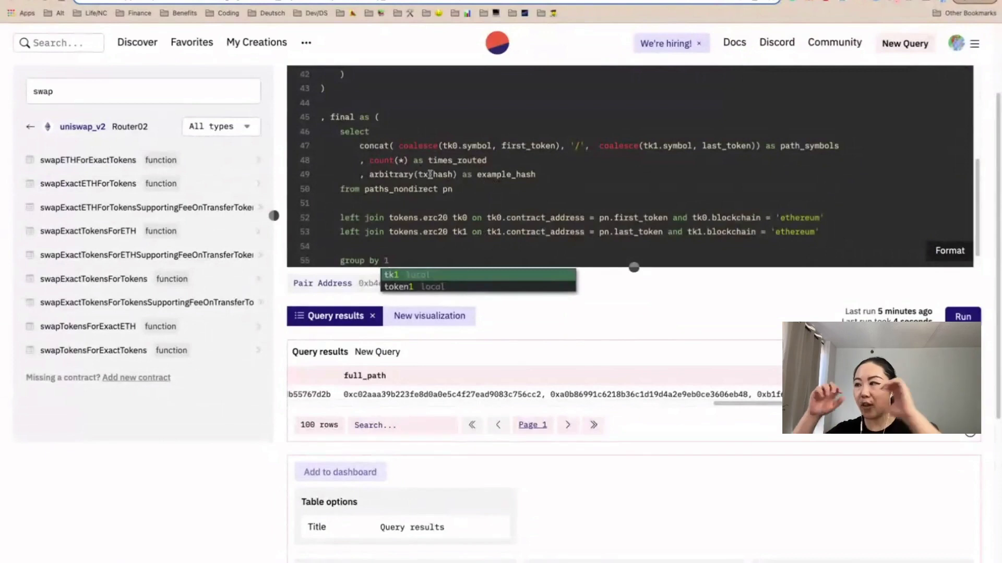
Sort the final CTE by column 2 descending and limit it to 1000 rows.
key(Escape)
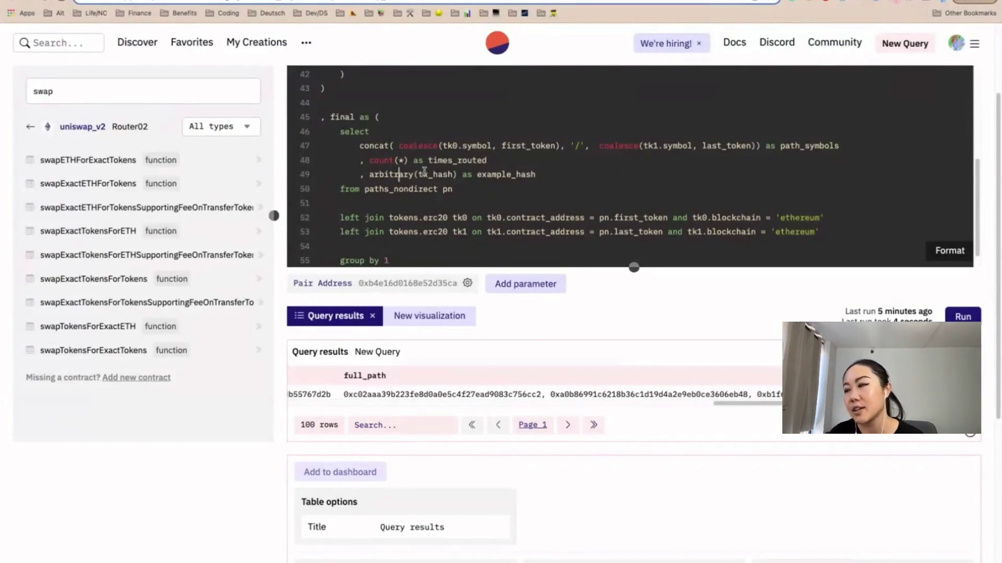
scroll(419, 228, down, 1)
click(419, 228)
key(Return)
text(order)
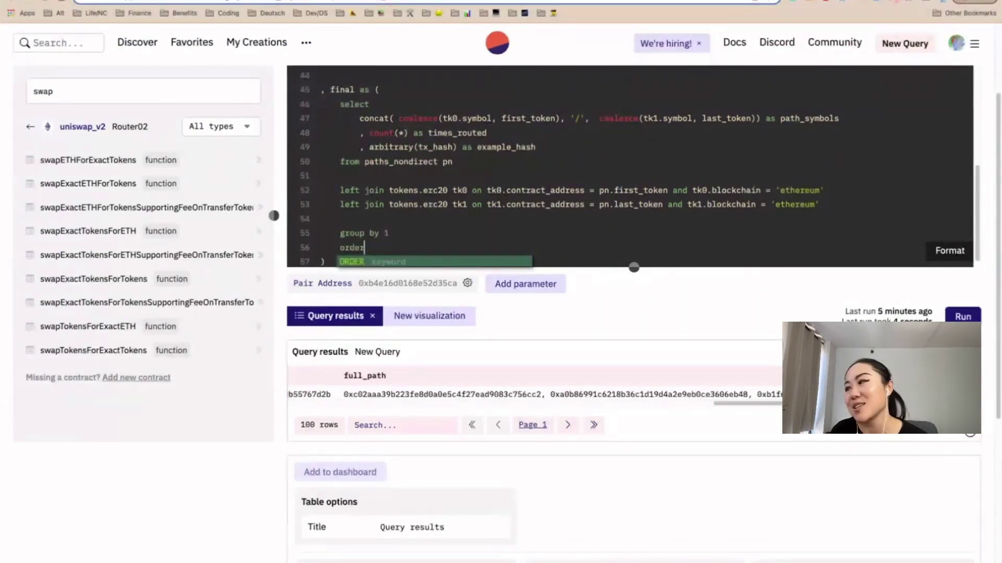
text( by )
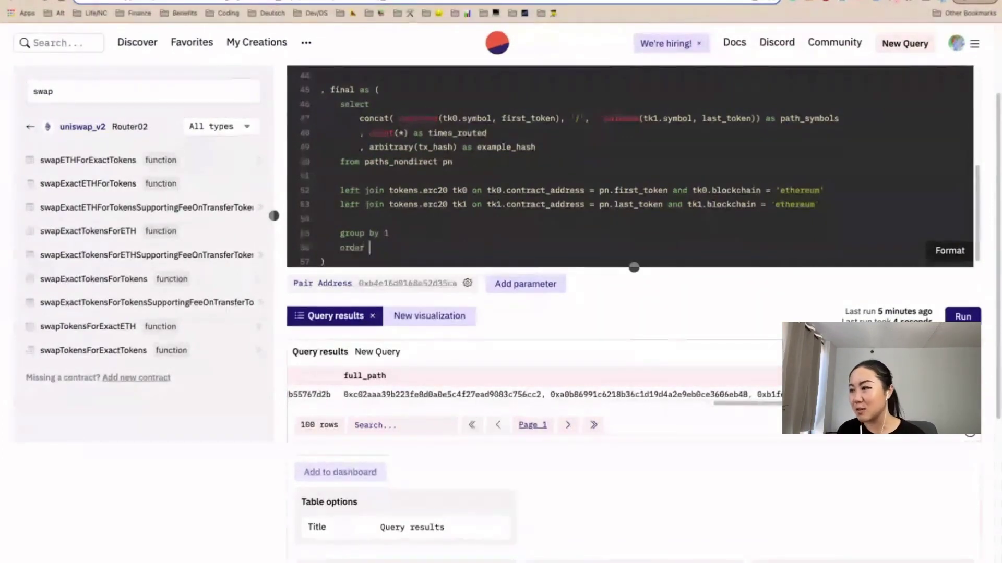
text(2 desc)
key(Return)
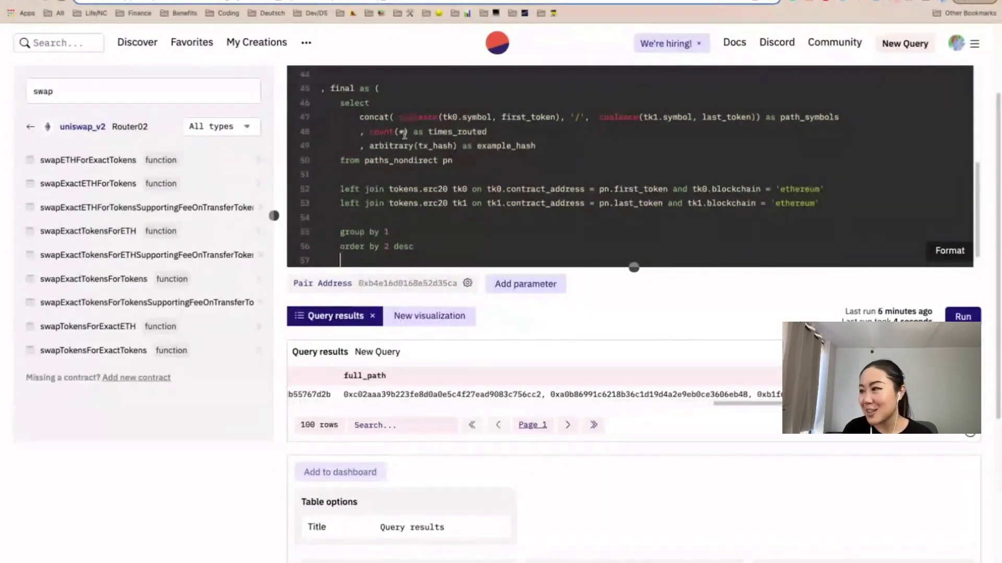
text(lim)
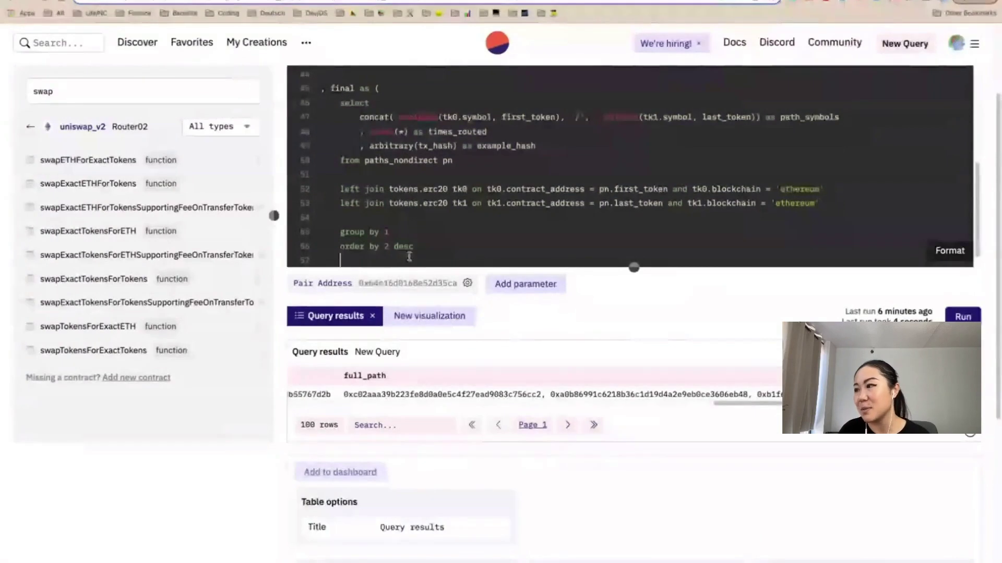
text(i)
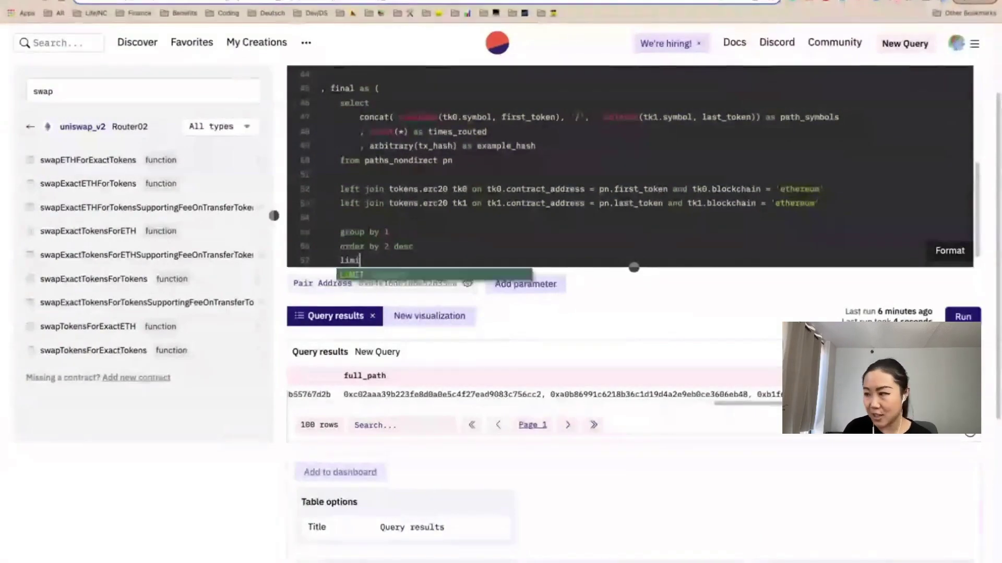
text(t 1000)
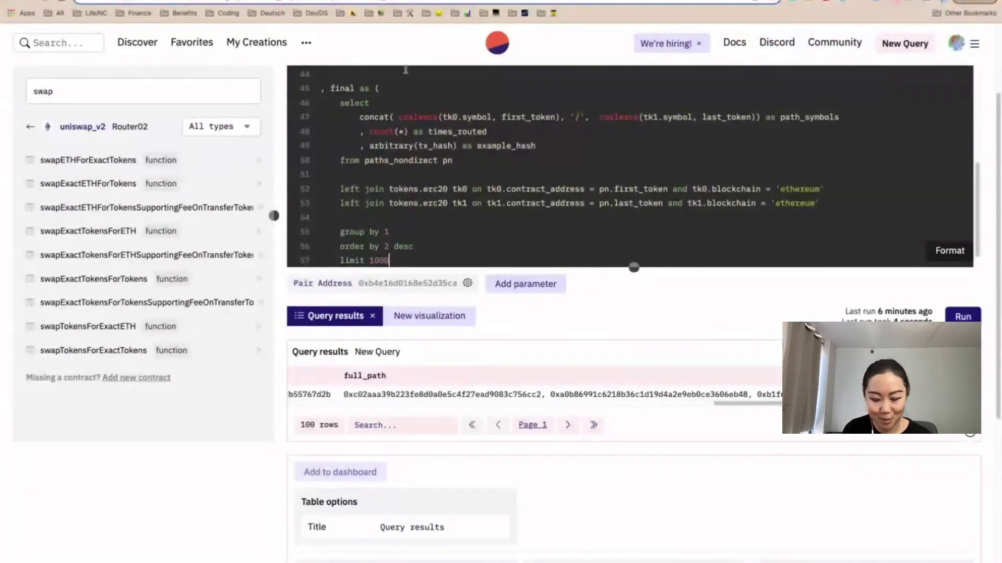
Comment out the final CTE's closing parenthesis with '--'.
scroll(405, 200, down, 2)
click(369, 241)
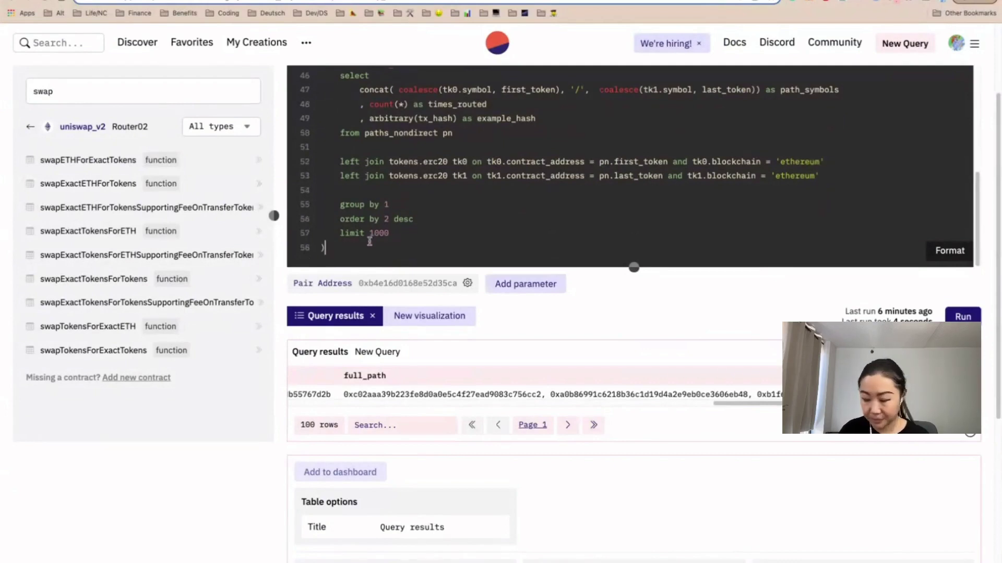
key(ctrl+slash)
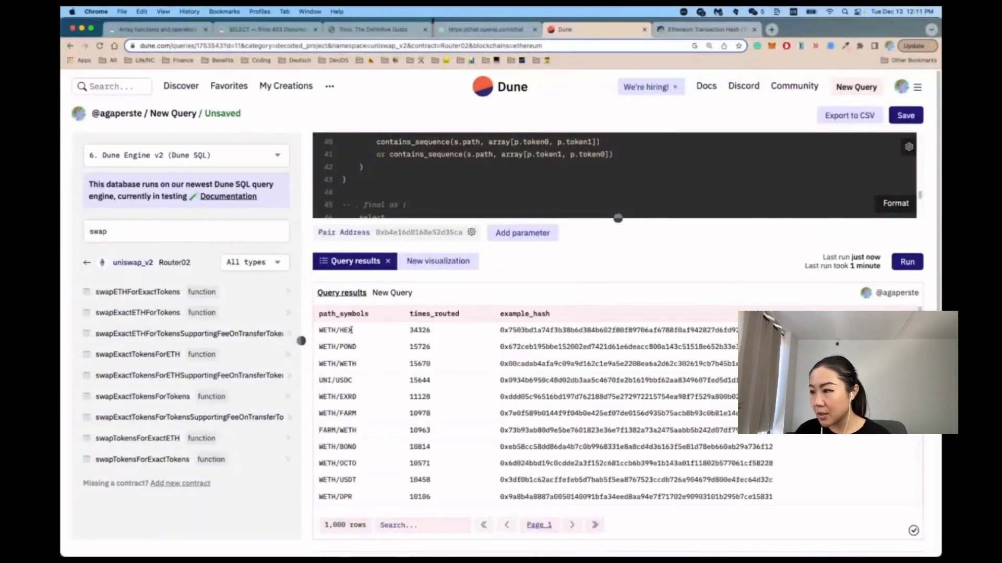
Copy the WETH/HEX row's example_hash and paste it into Etherscan's search box.
drag(417, 331, 431, 332)
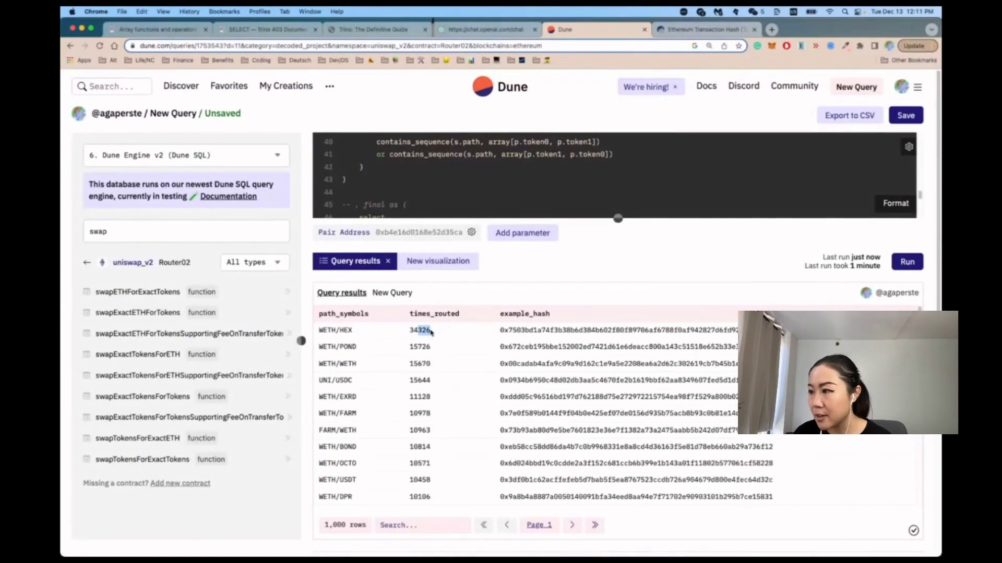
click(519, 332)
double_click(520, 332)
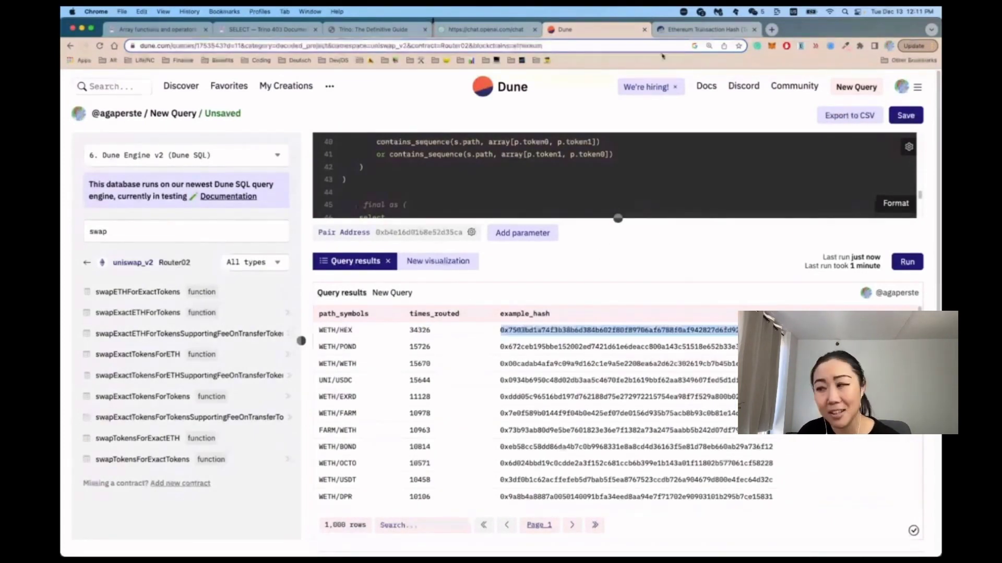
click(679, 29)
text(0x7503bd1a74f3b38b6d384b602f80f89706af6788f0af942827d6fd927ce1391c)
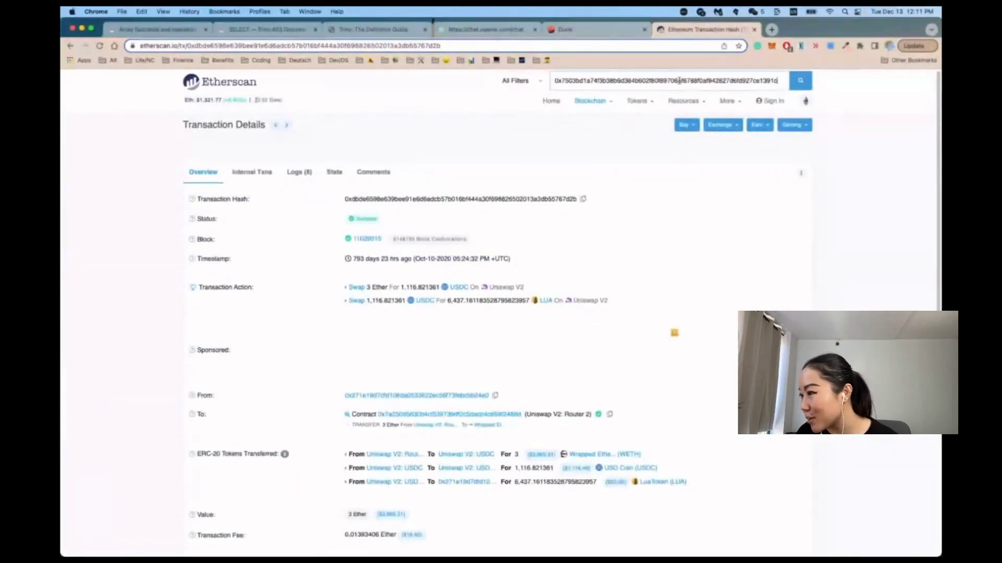
Look up the hash on Etherscan to view its 0.0539 Ether→USDC→HEX Uniswap V2 swap.
click(809, 85)
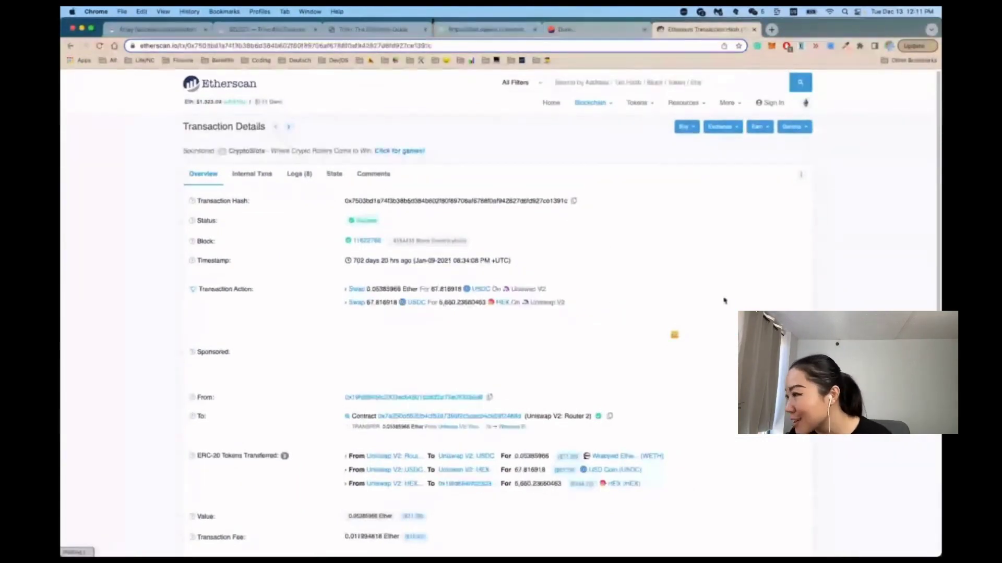
scroll(466, 329, down, 1)
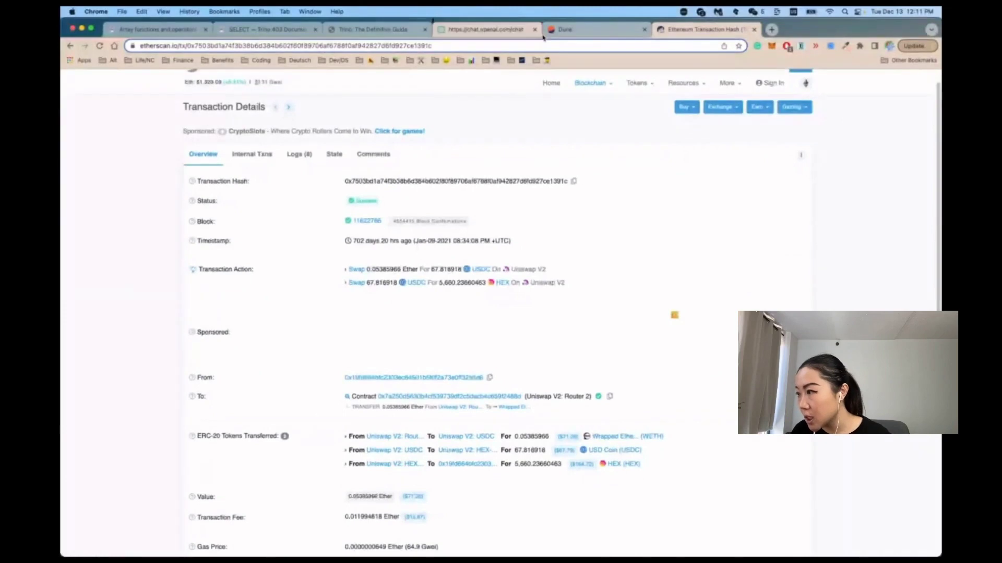
click(579, 33)
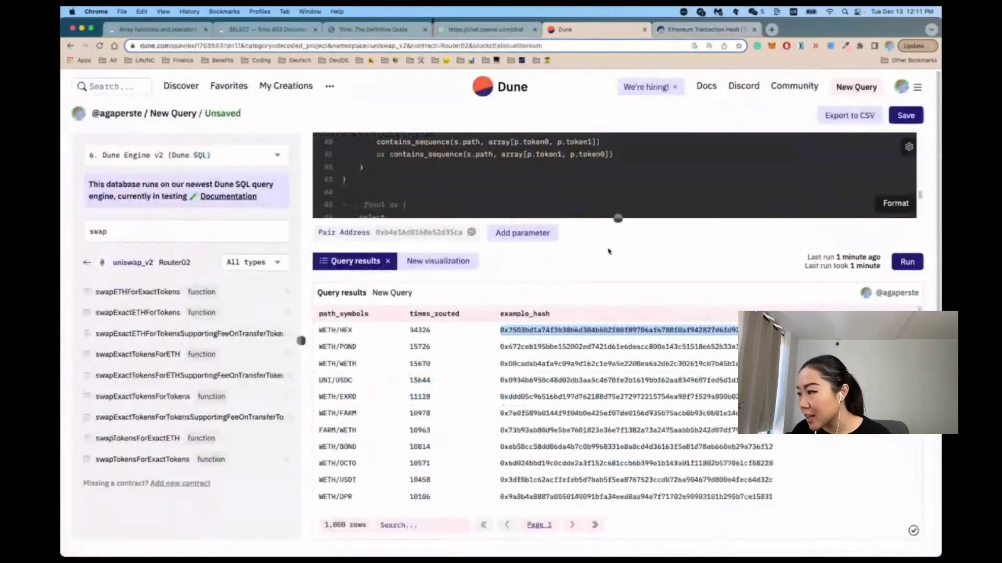
click(682, 30)
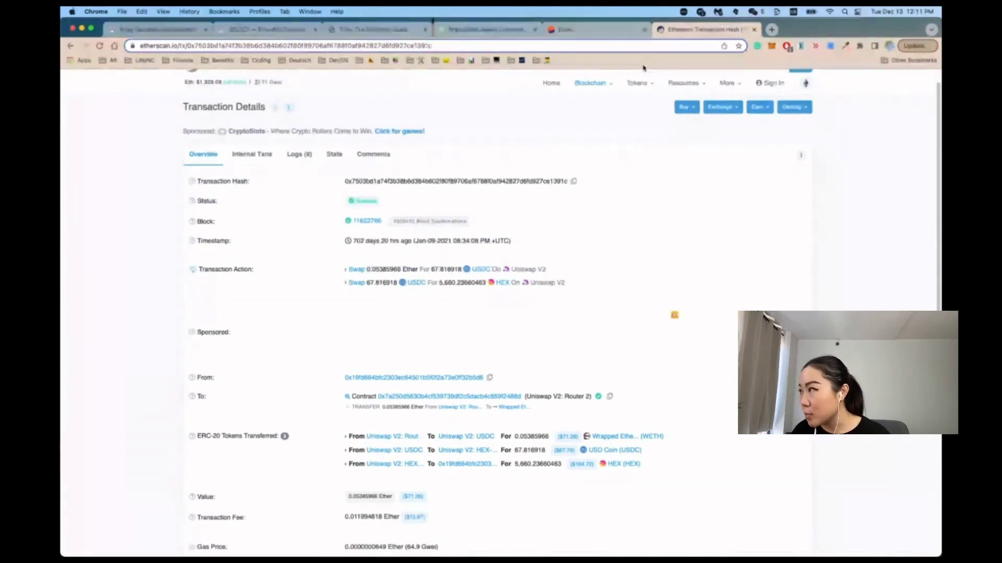
Examine the domain and hash parts of the transaction's /tx/ URL before returning to Dune.
click(209, 46)
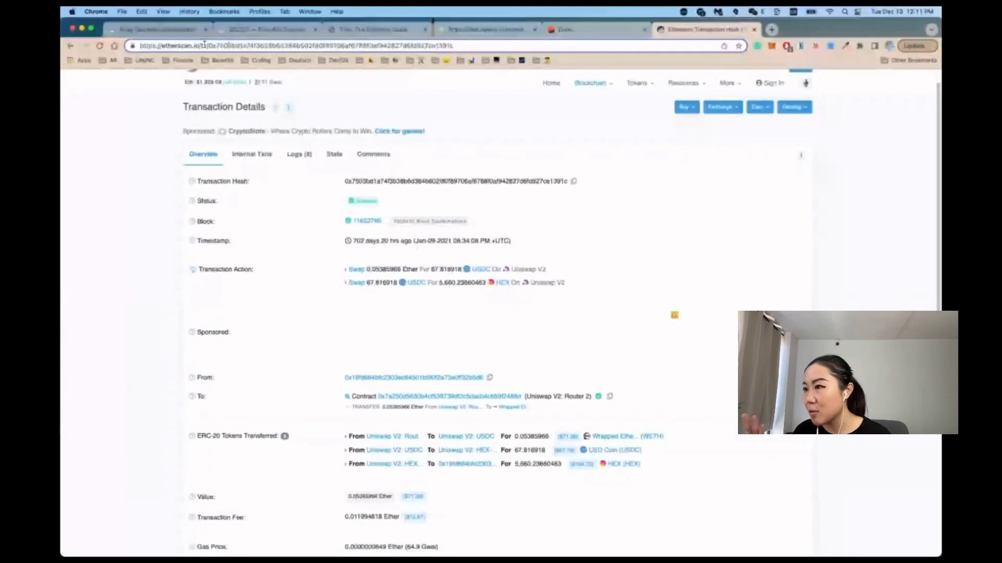
double_click(161, 46)
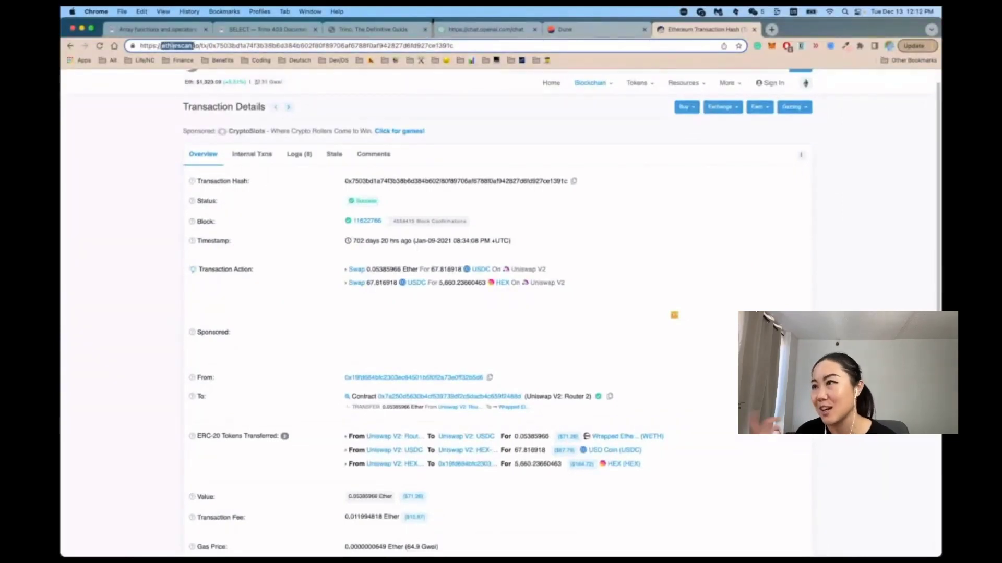
click(146, 46)
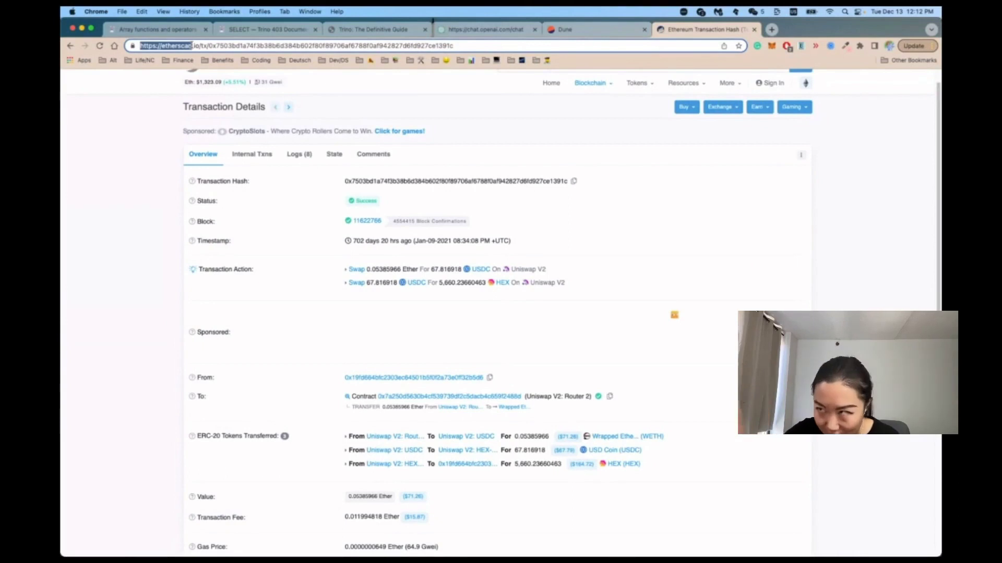
double_click(256, 46)
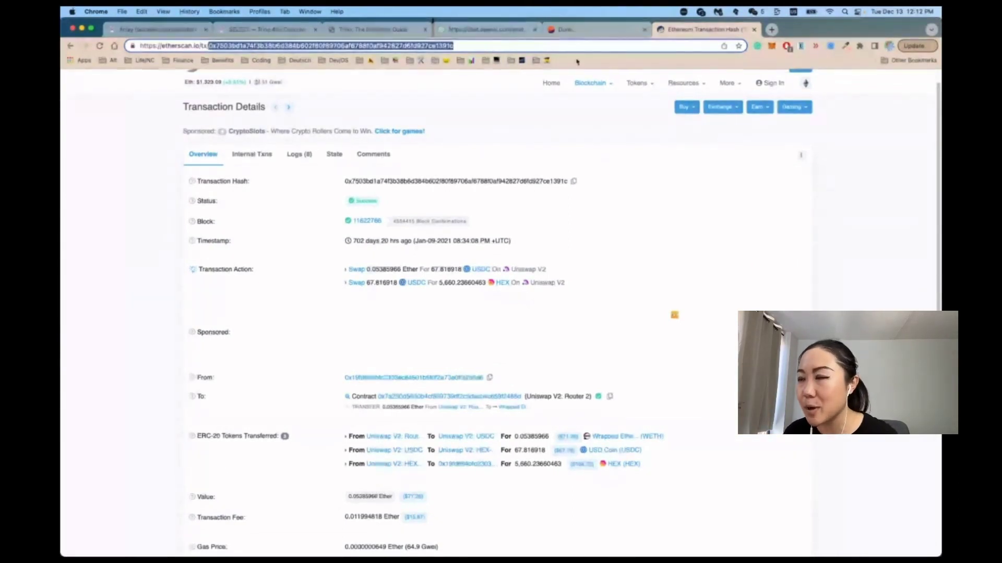
click(579, 29)
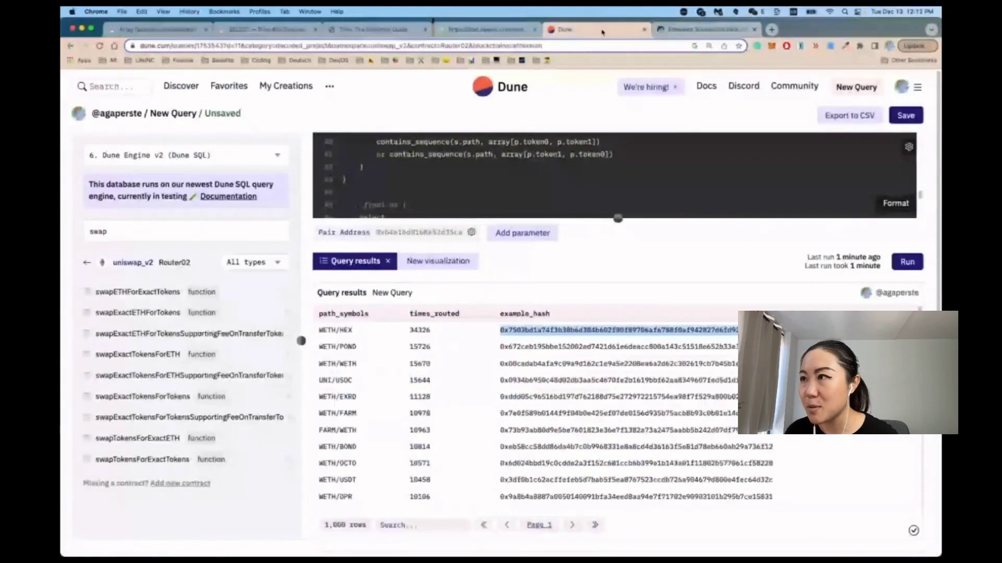
Uncomment the final CTE's closing parenthesis and start an outer select below it.
click(452, 204)
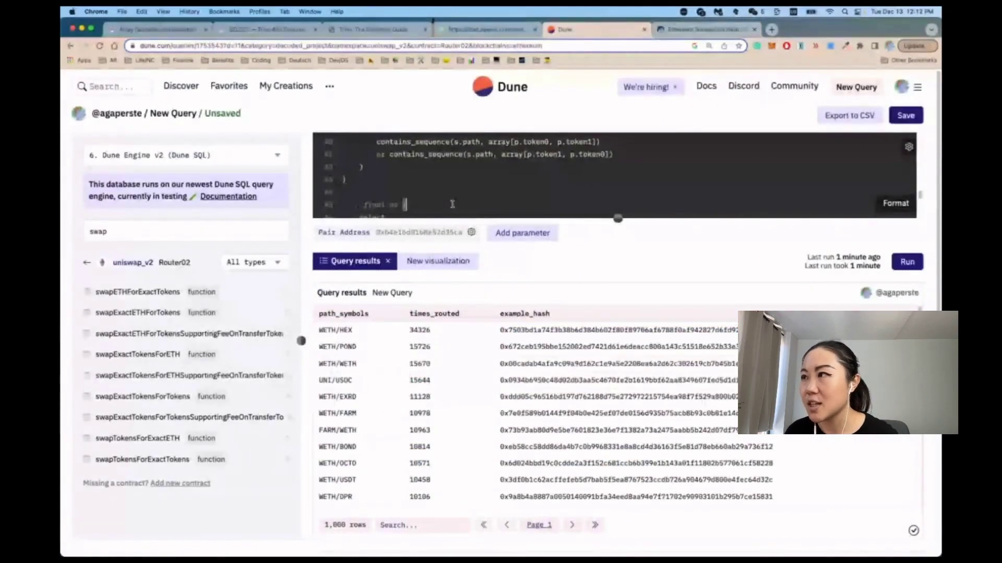
scroll(452, 204, down, 3)
click(406, 405)
key(super+slash)
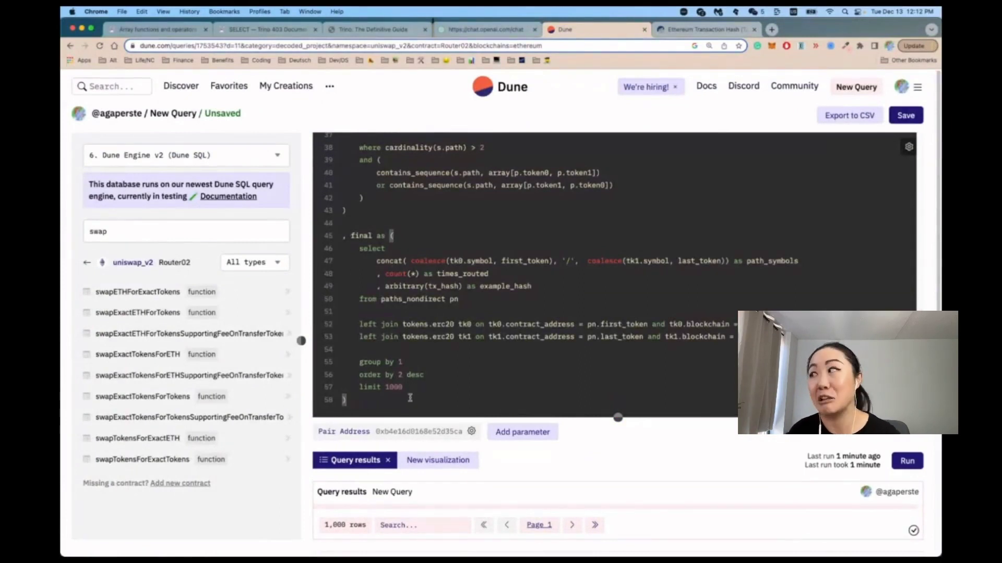
key(Return)
key(Return)
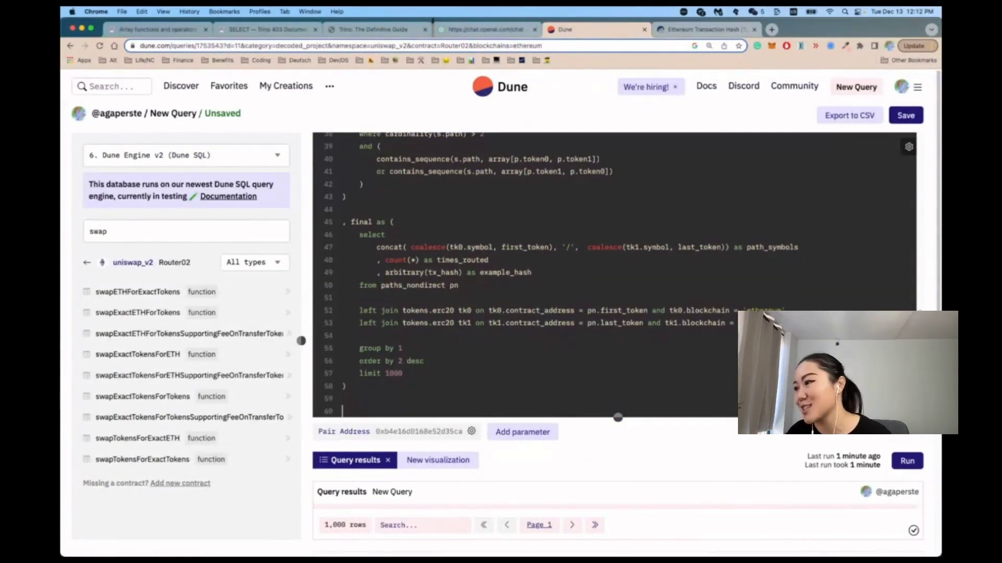
text(select)
key(Return)
key(Tab)
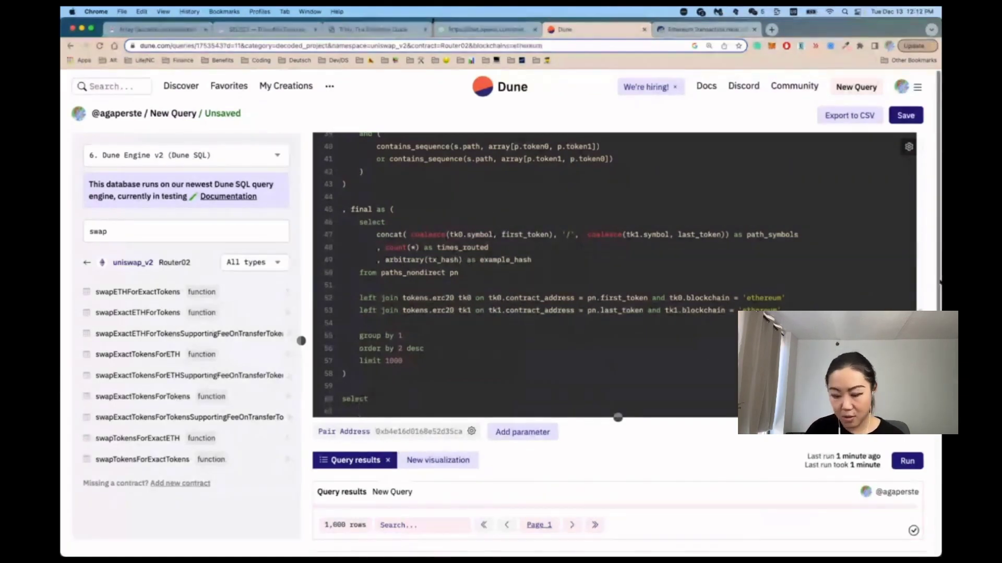
Add path_symbols as the first outer select column, followed by a comma.
double_click(796, 234)
click(415, 402)
scroll(415, 403, down, 1)
scroll(416, 403, down, 1)
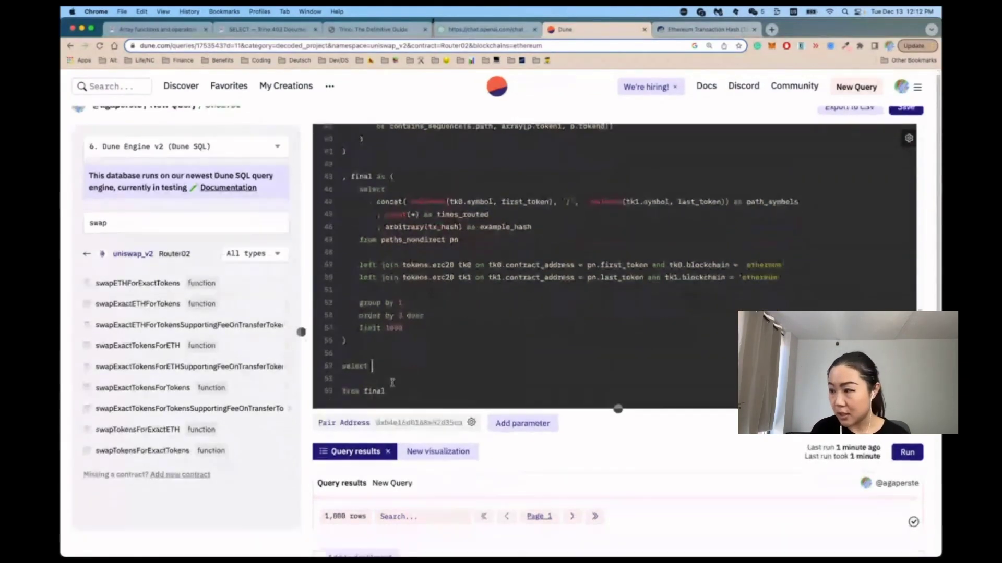
key(Down)
text(path_symbols)
key(Return)
text(,)
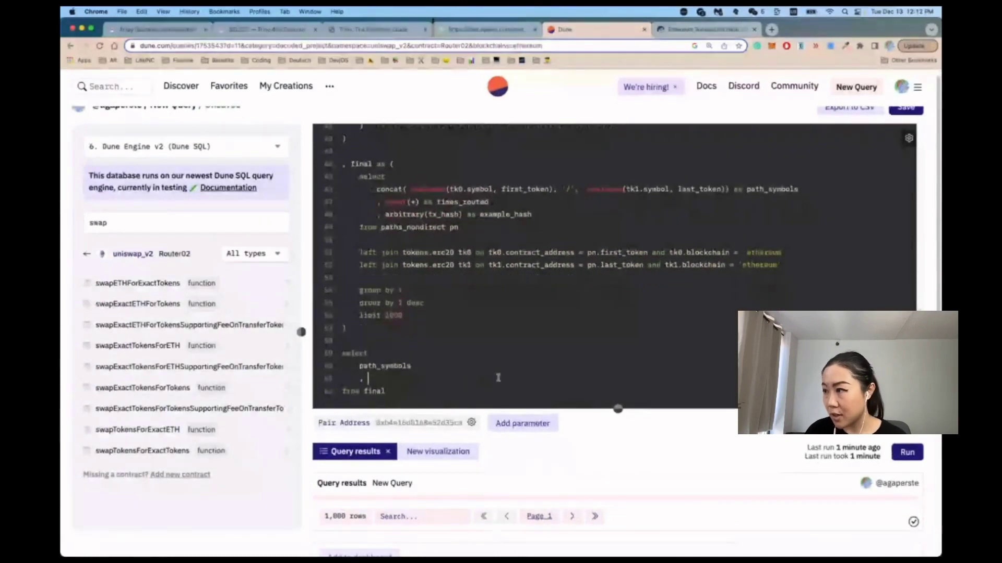
Paste times_routed in as the second outer select column, with a trailing comma.
double_click(460, 202)
key(ctrl+c)
click(396, 378)
key(ctrl+v)
key(Return)
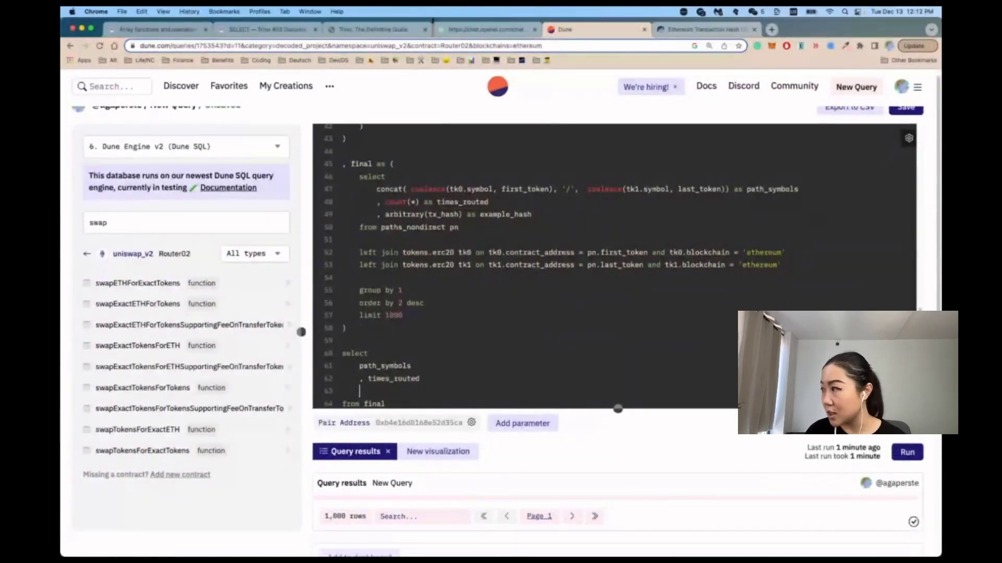
text(,)
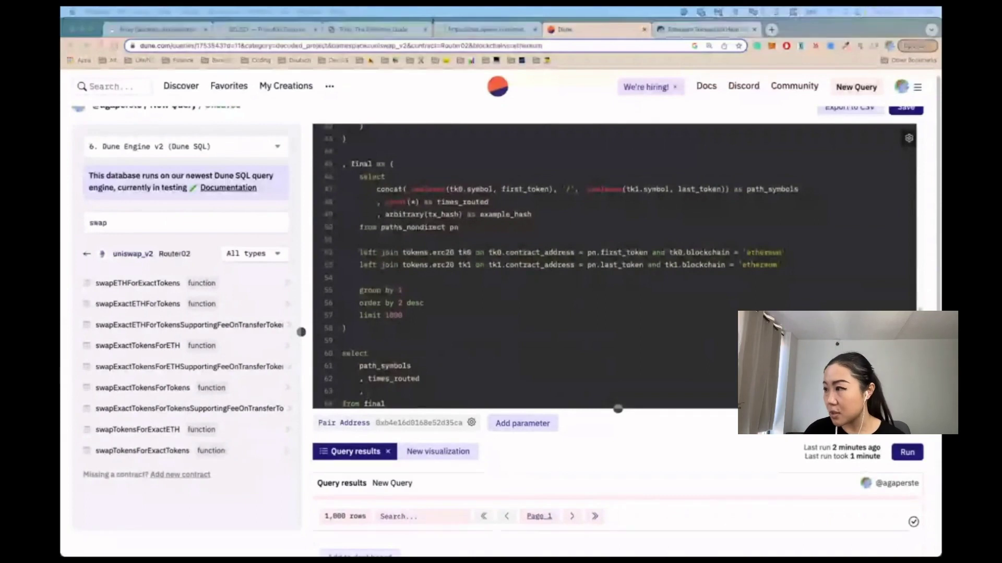
click(682, 32)
click(314, 247)
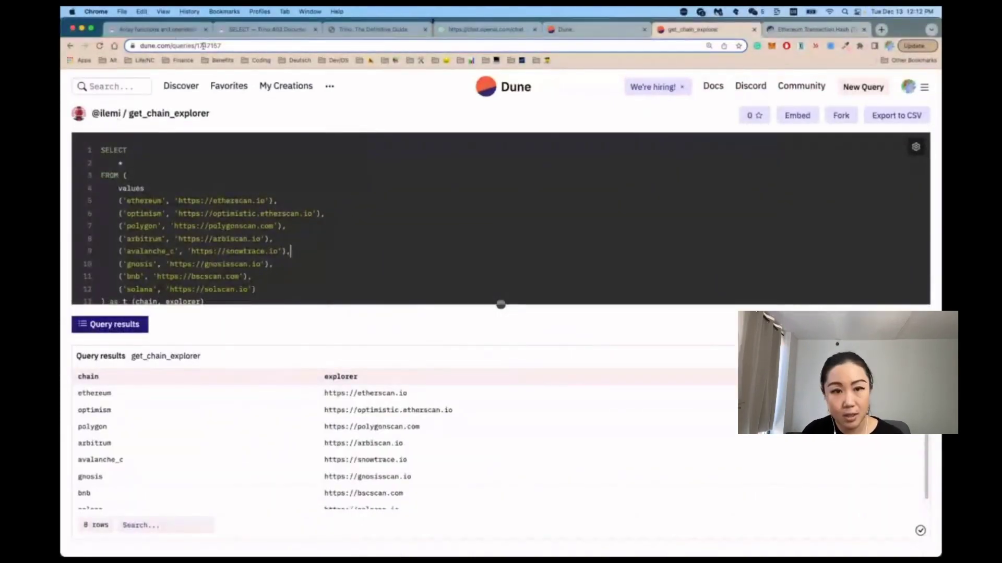
Review get_chain_explorer's VALUES list (ethereum, polygonscan, etc.) and its 8 chain-to-explorer result rows.
drag(501, 305, 501, 383)
double_click(138, 203)
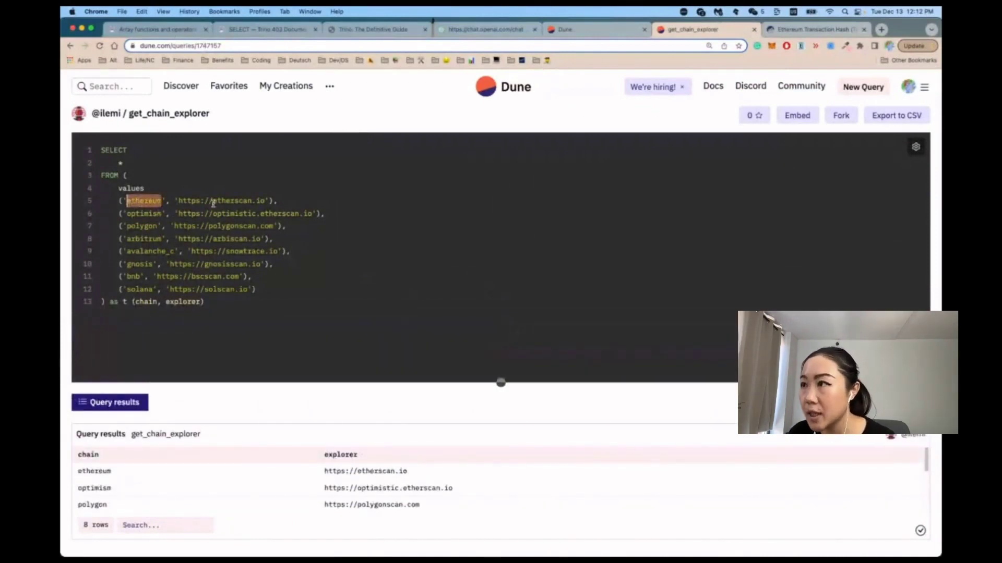
click(243, 200)
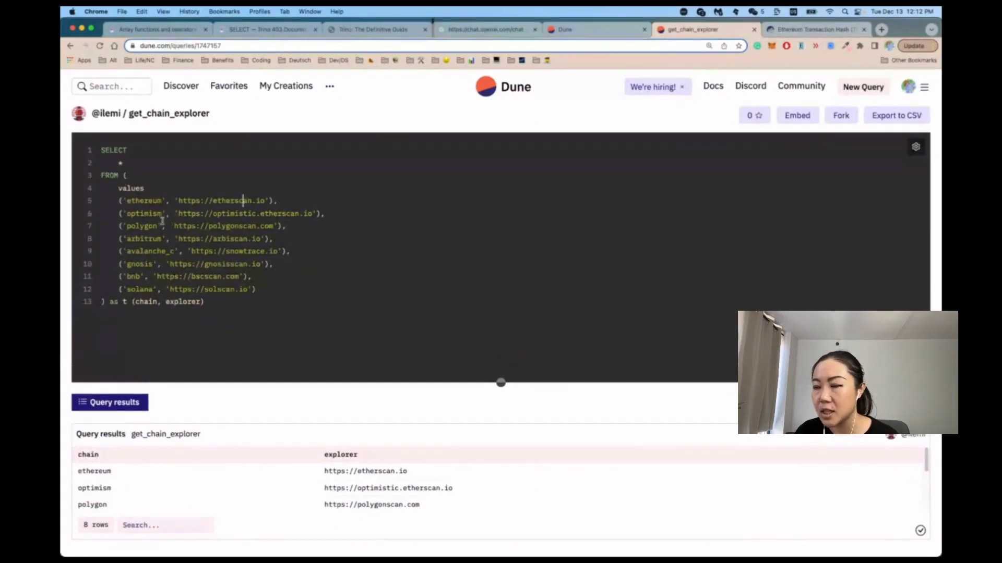
double_click(232, 226)
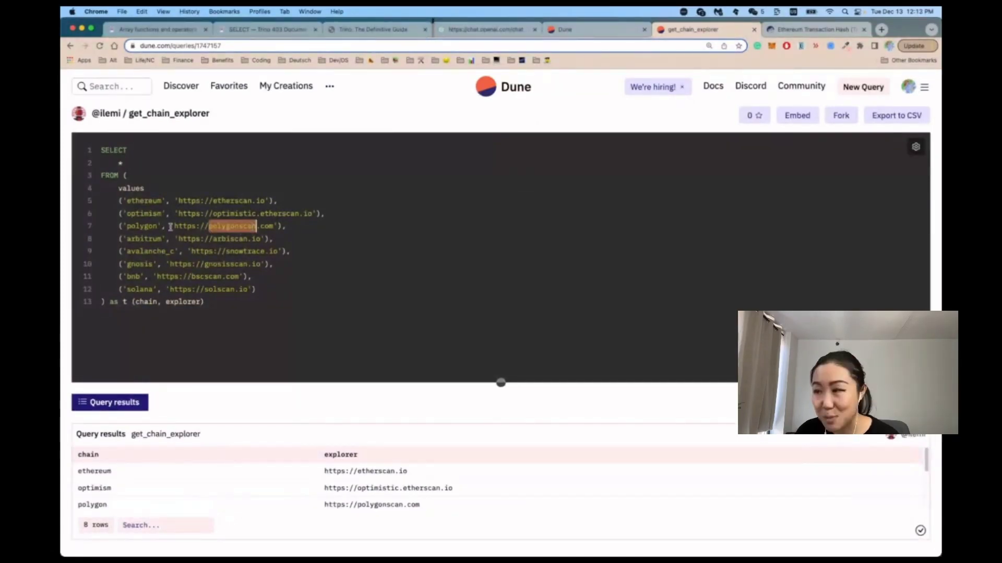
drag(500, 382, 500, 218)
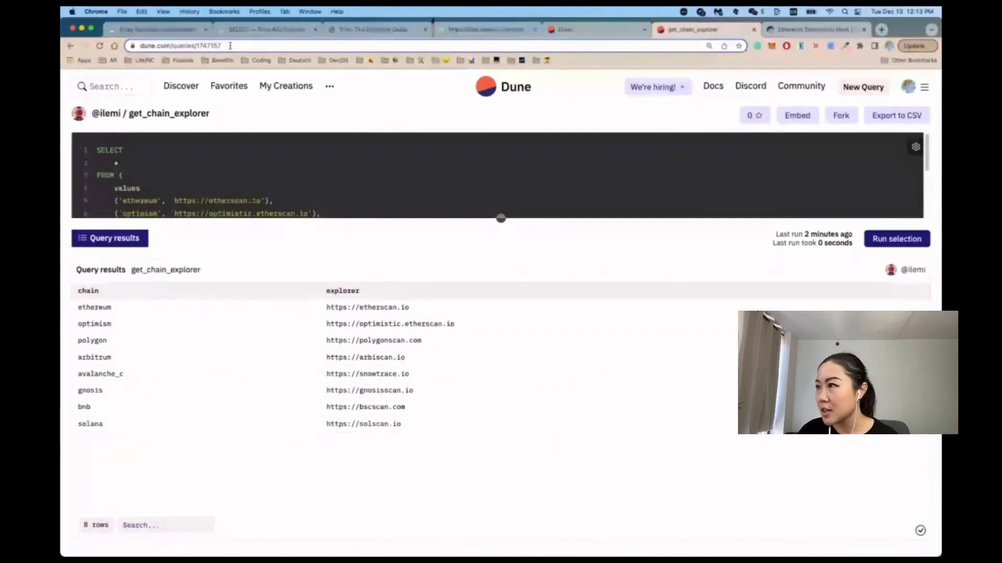
click(619, 33)
scroll(393, 403, down, 1)
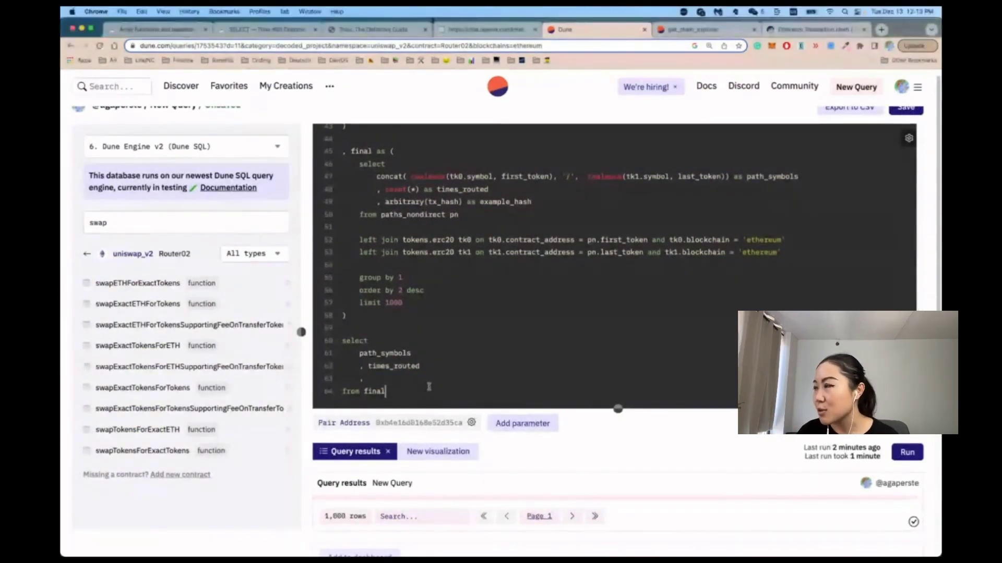
Left join query_1747157 as get_chain_explorer on get_chain_explorer.chain = 'ethereum'.
scroll(425, 386, down, 1)
text(le)
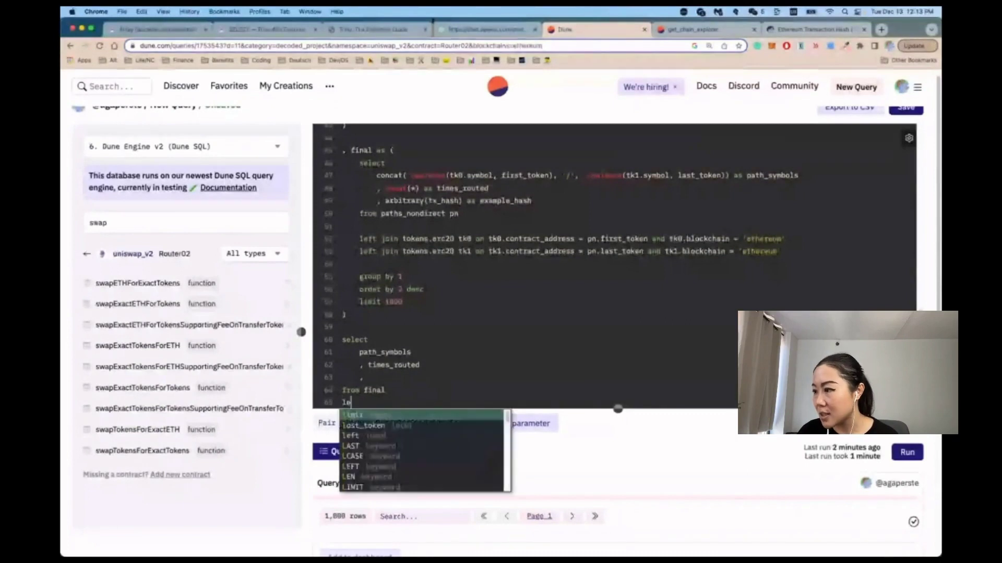
text(ft join query)
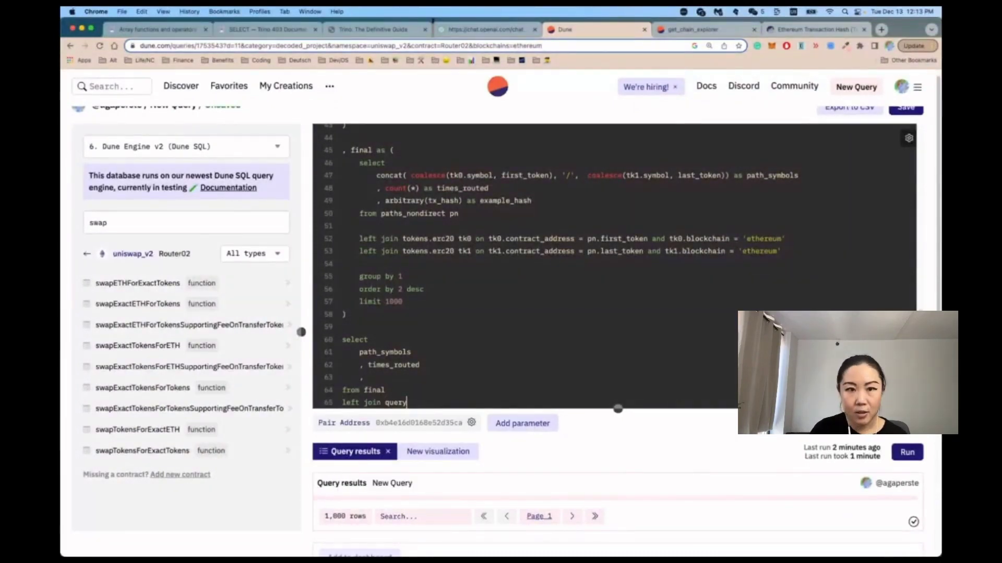
text(_)
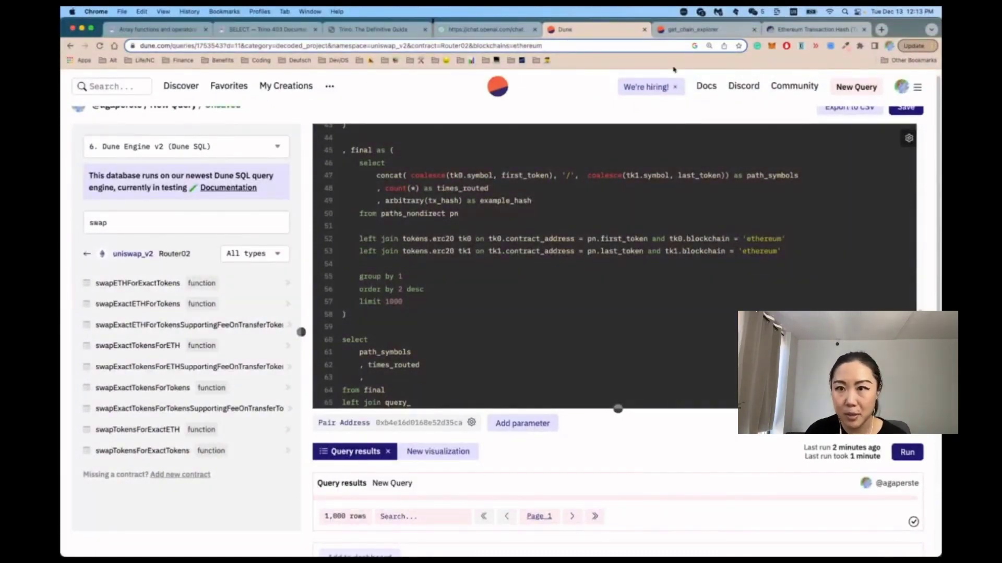
click(693, 30)
click(595, 29)
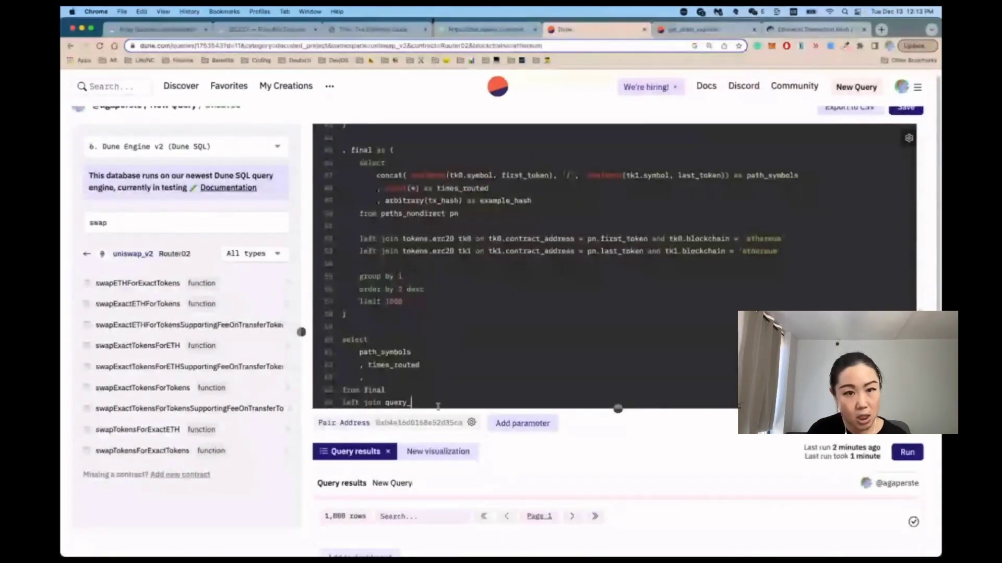
key(cmd+v)
text(get_cha)
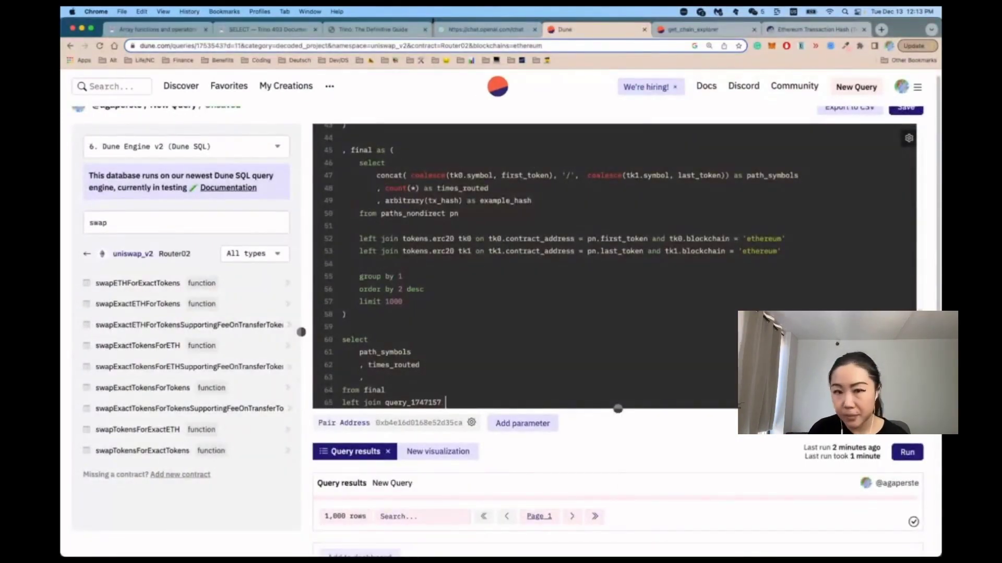
text(_exp)
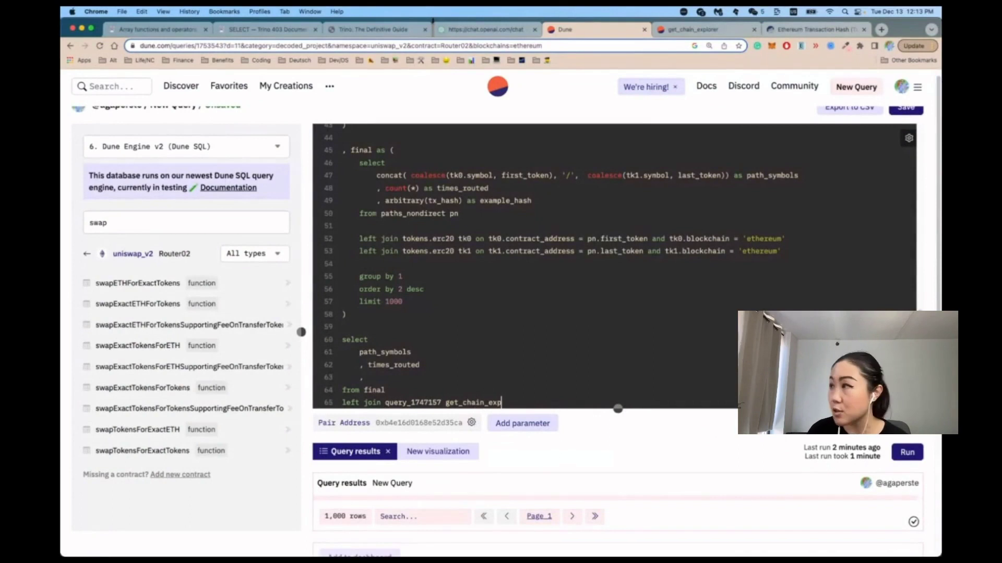
text(lorer)
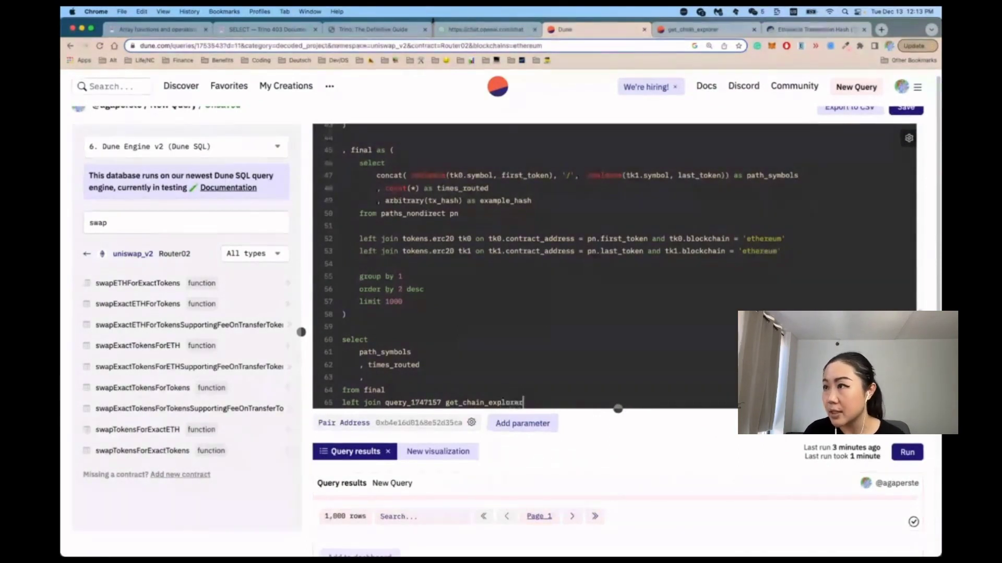
key(Return)
text(on ge)
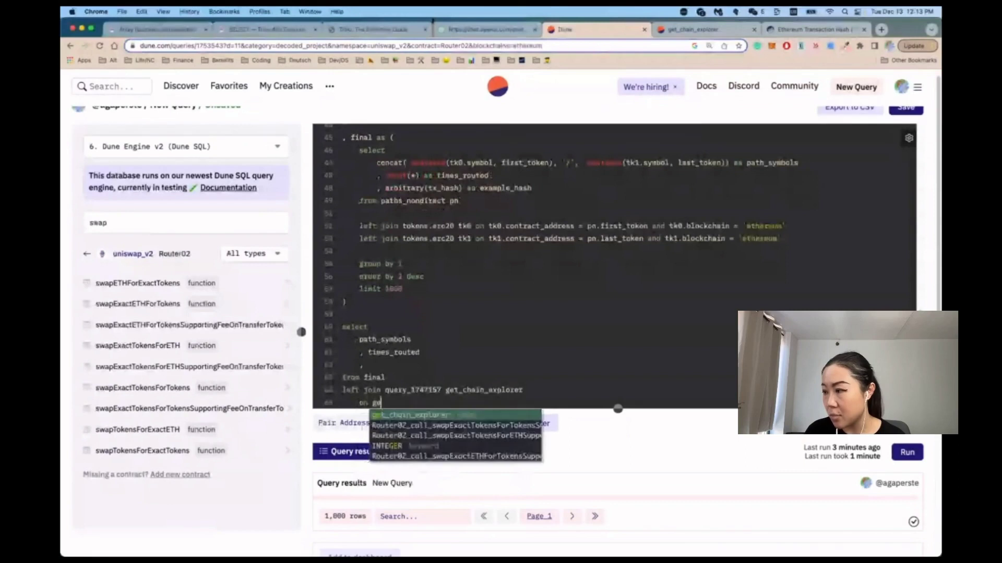
key(Tab)
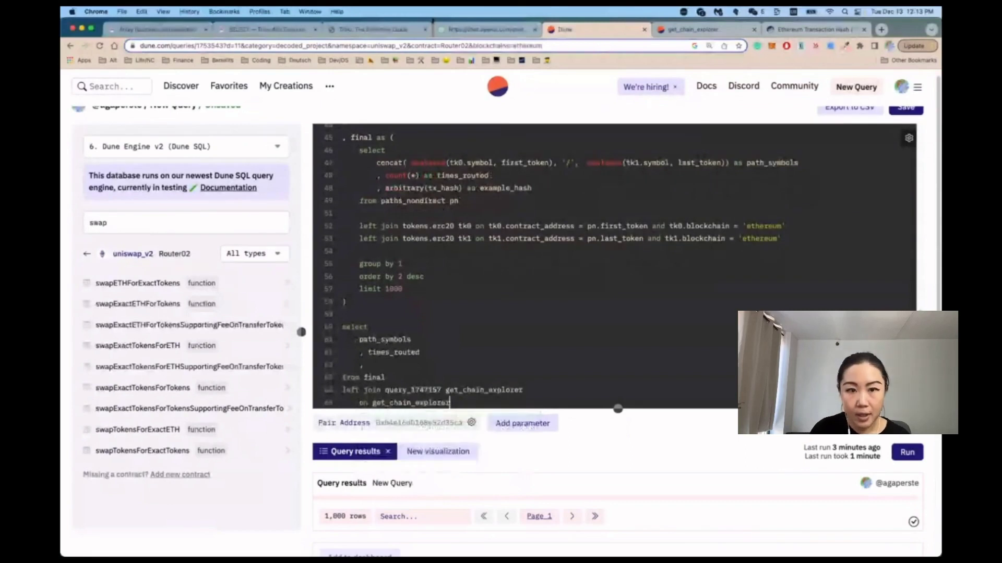
text(.chain = )
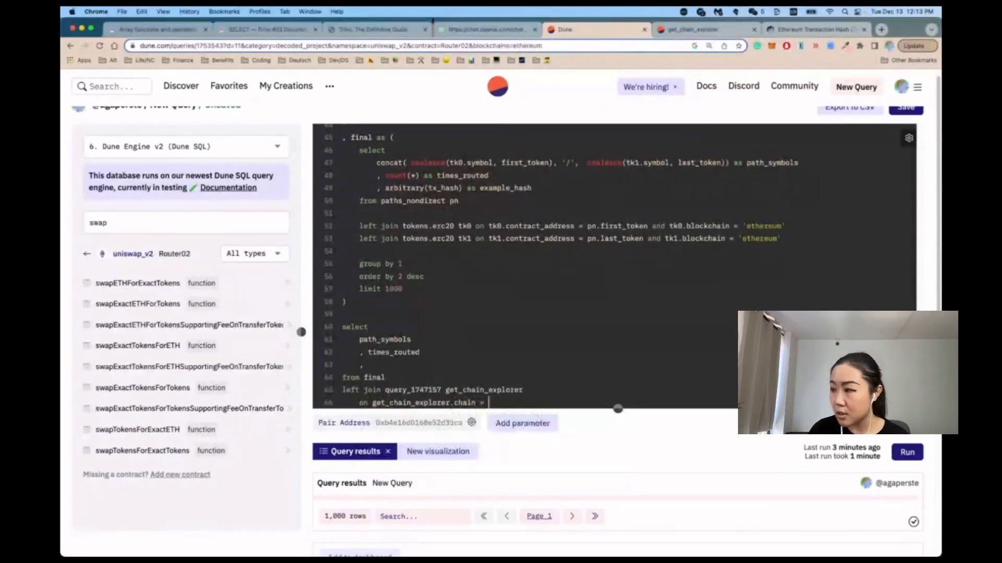
text('ethereum)
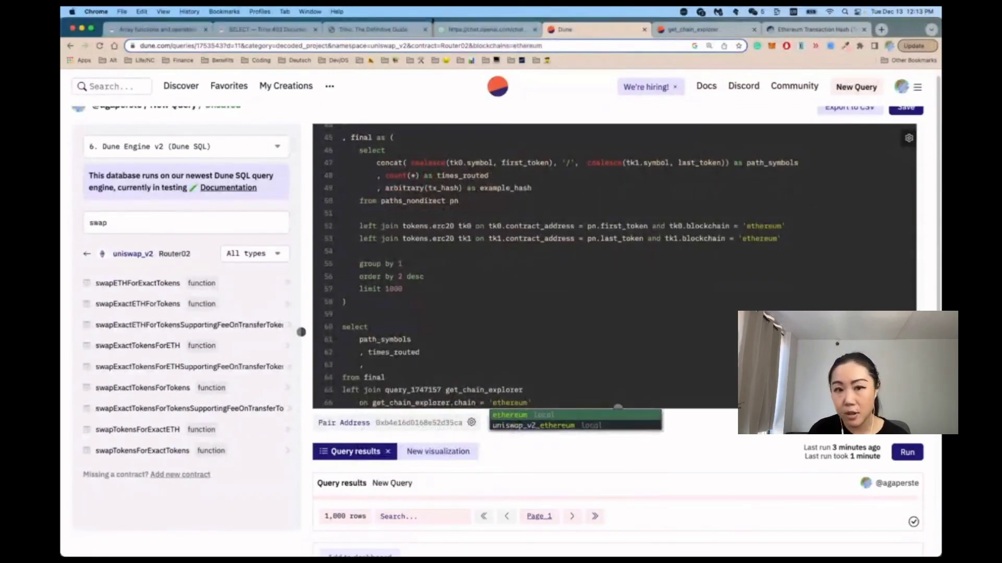
key(Escape)
key(Up)
key(Up)
key(Up)
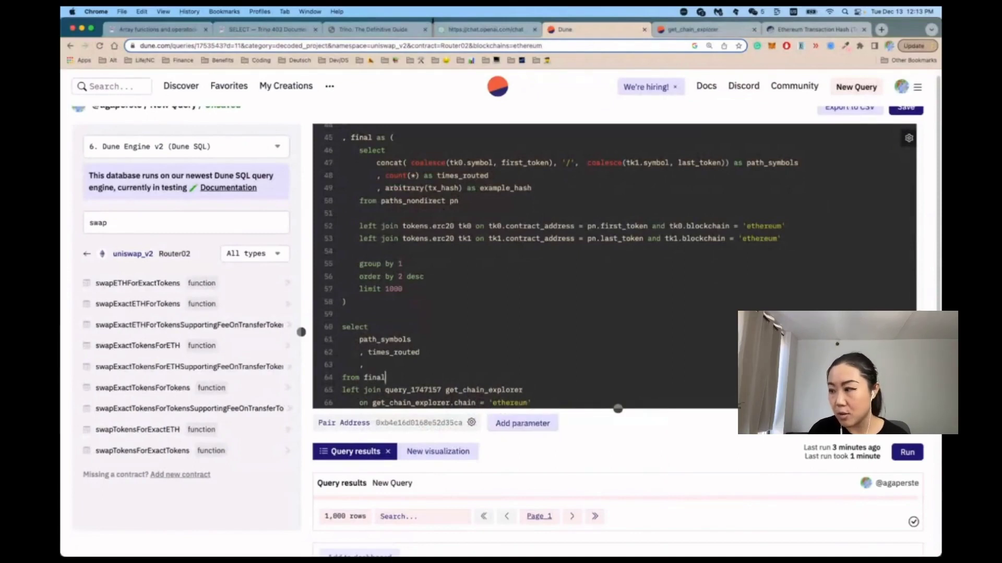
Begin a concat column in the outer select with '<a href="' and get_chain_explorer.
text(concat)
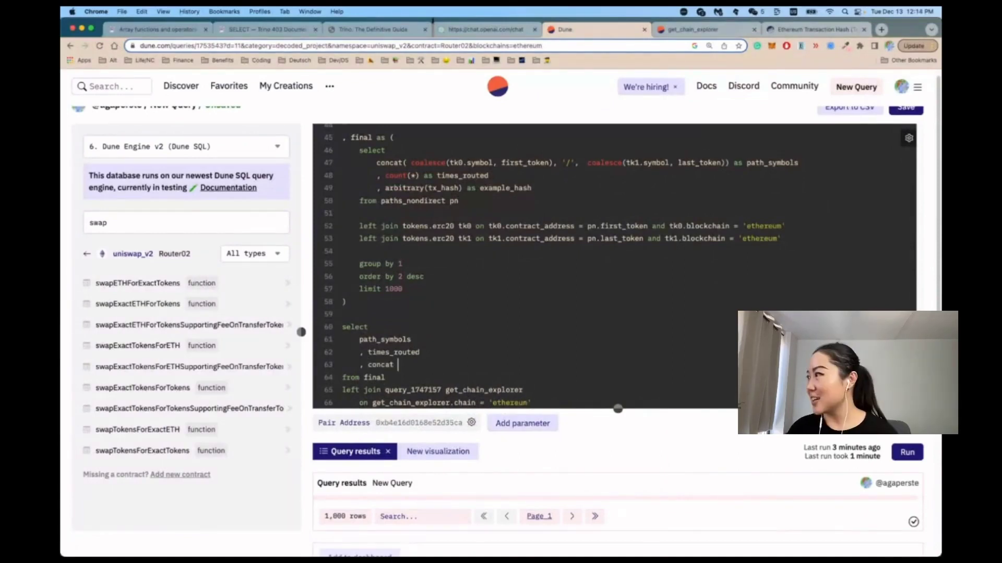
key(BackSpace)
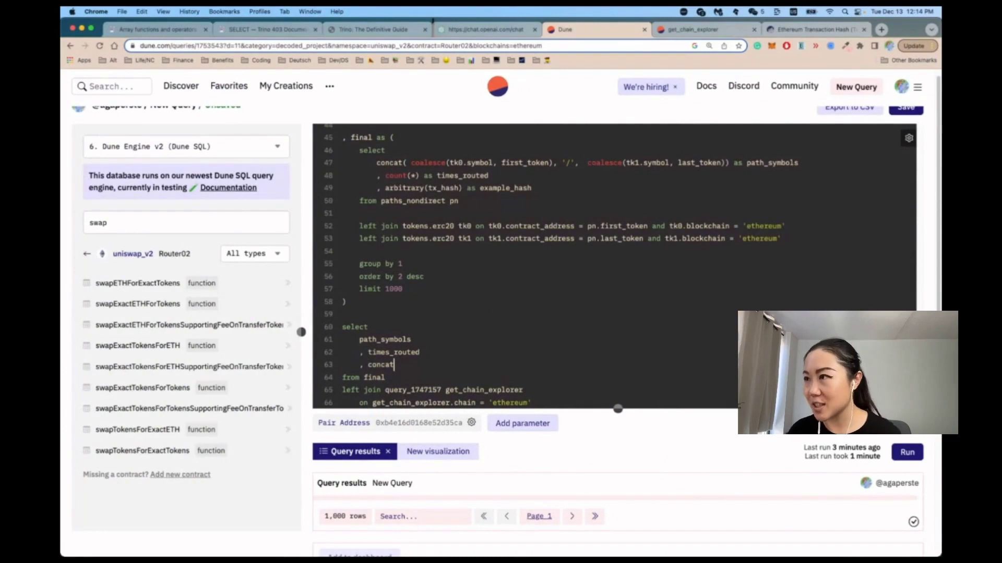
text(()
key(Return)
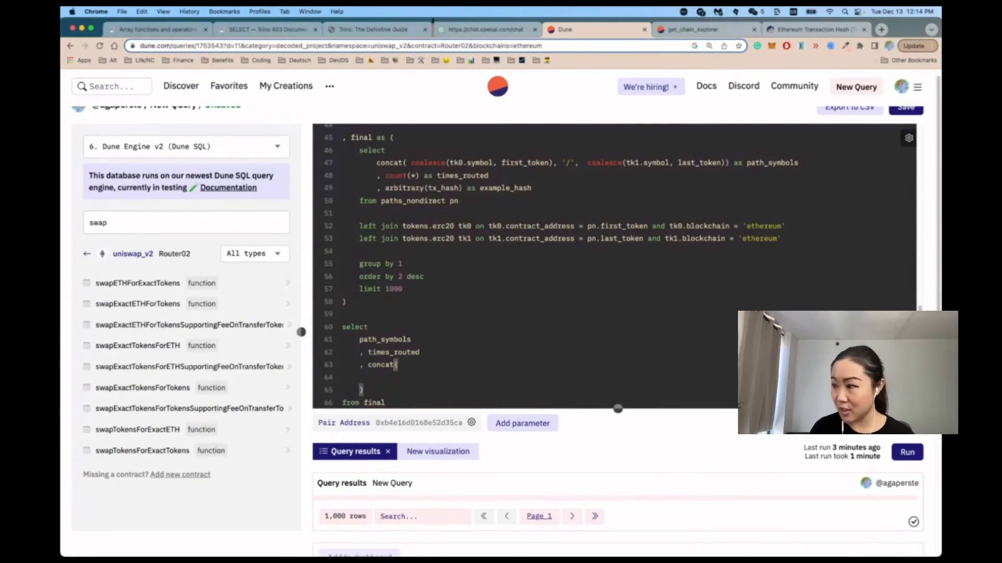
text(')
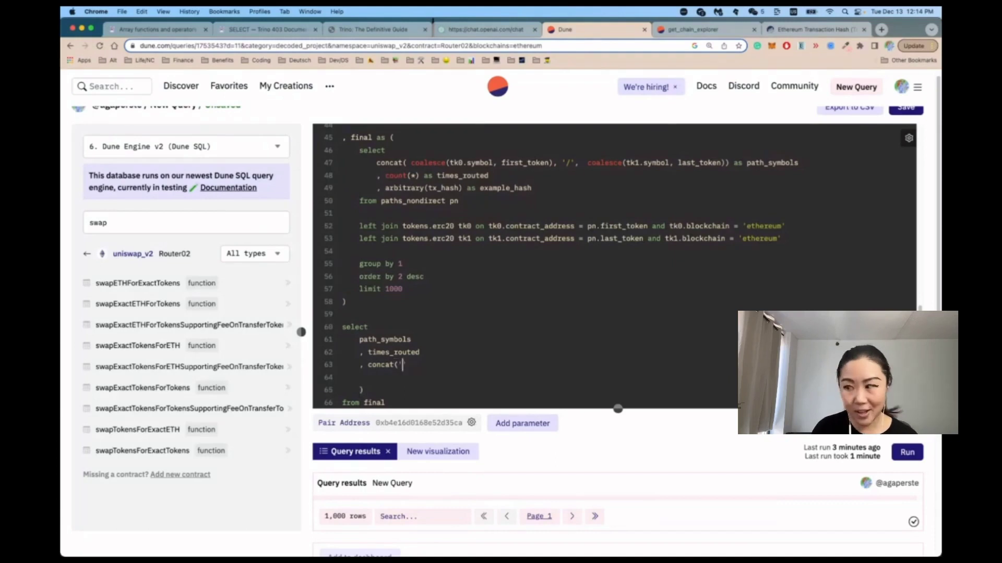
text(<a h)
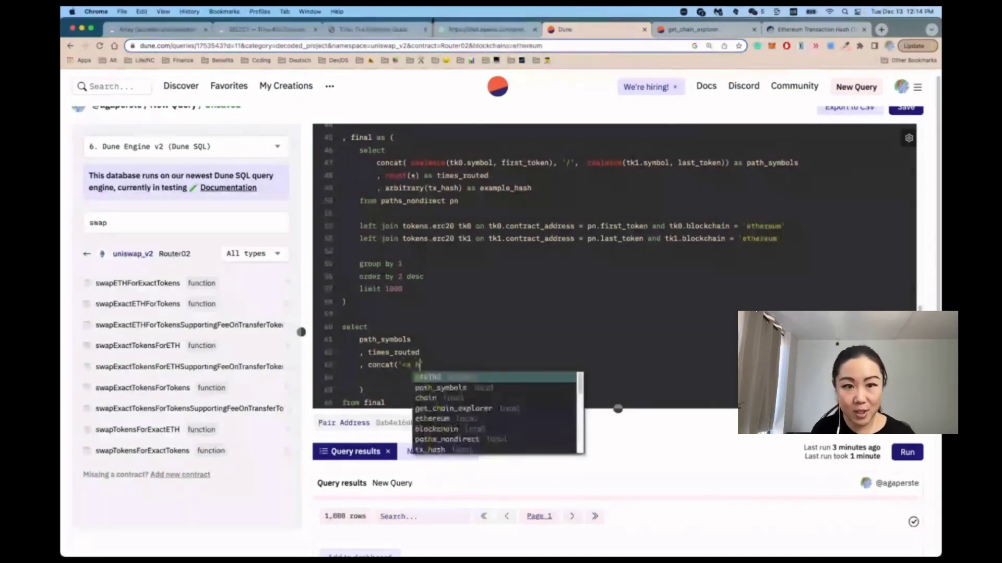
text(ref=)
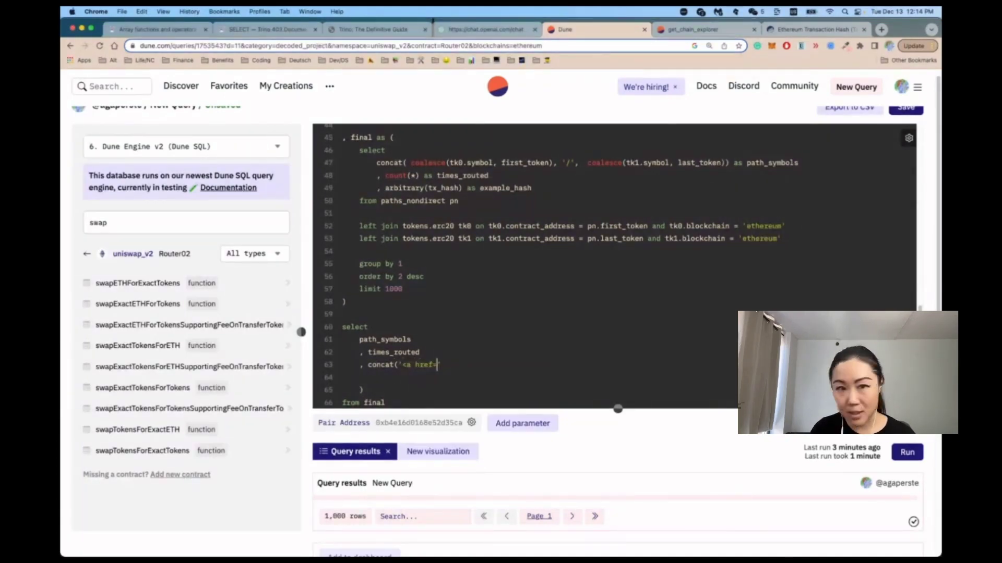
text("')
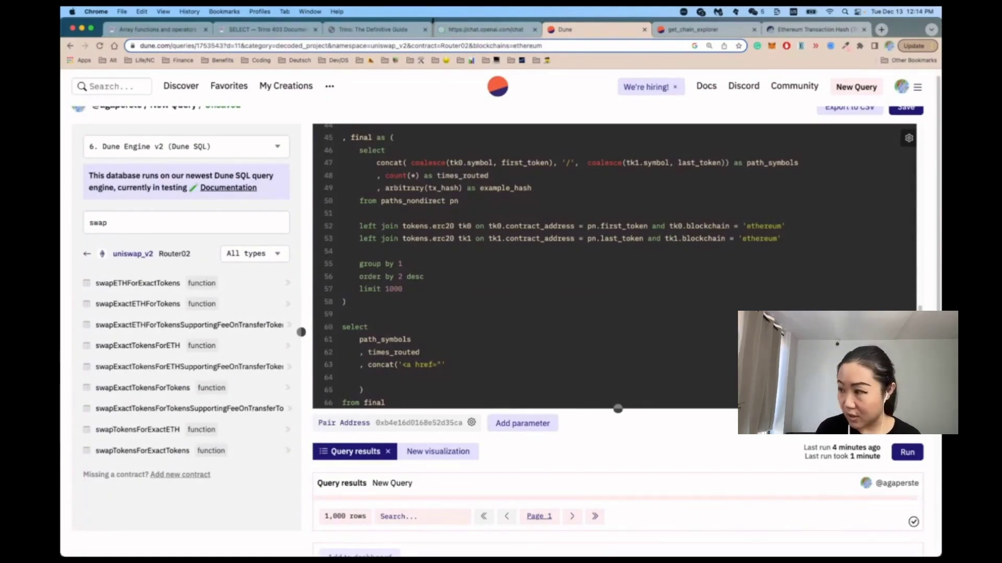
text(', )
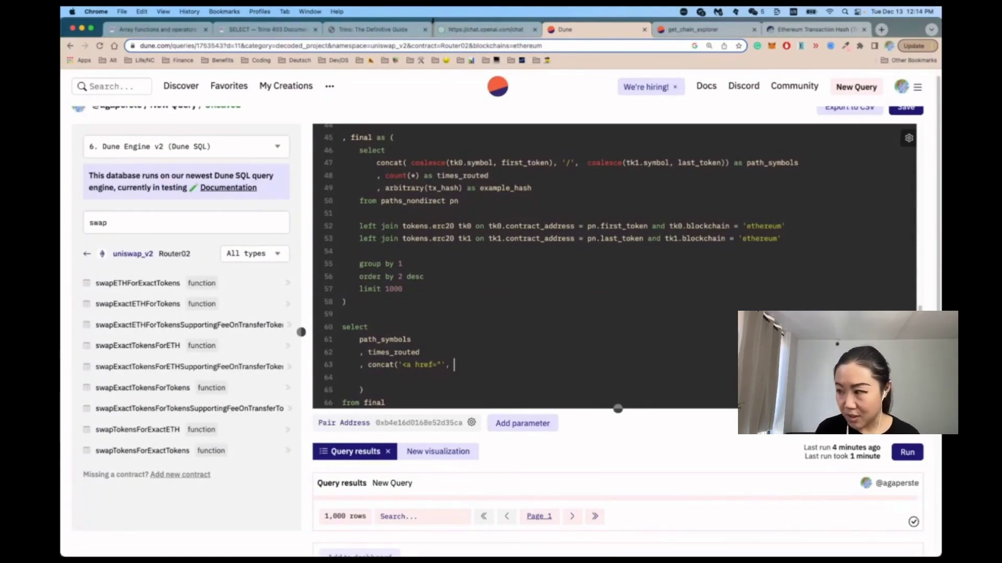
text(get)
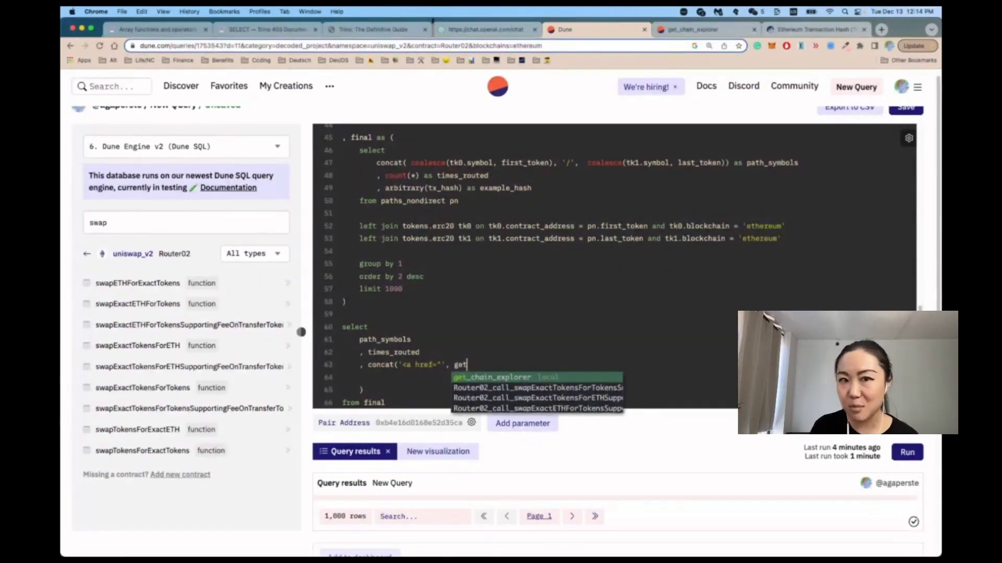
key(Tab)
key(ctrl+Tab)
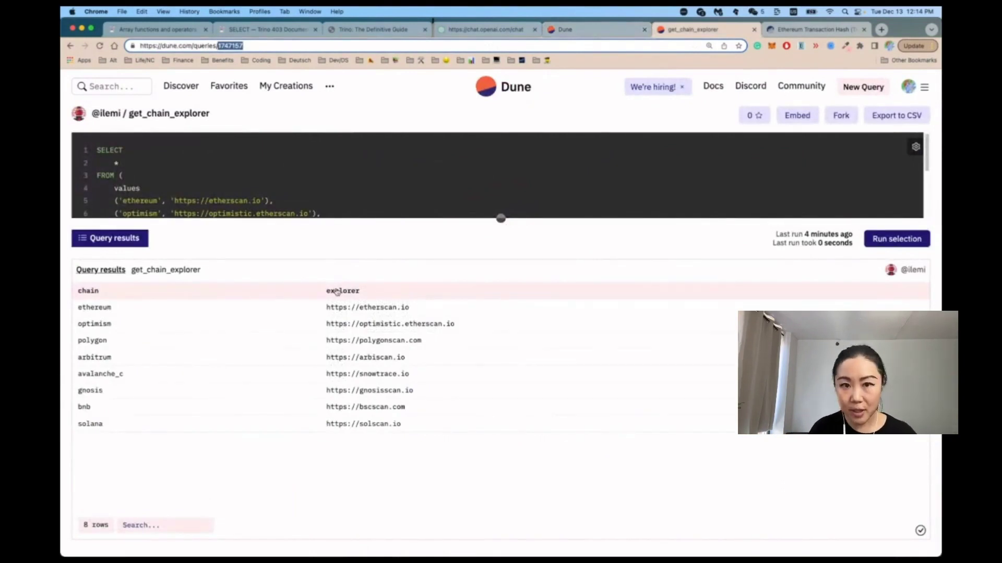
Continue the concat with get_chain_explorer.explorer, '/tx/' and example_hash, matching Etherscan's transaction URL format.
drag(327, 308, 430, 315)
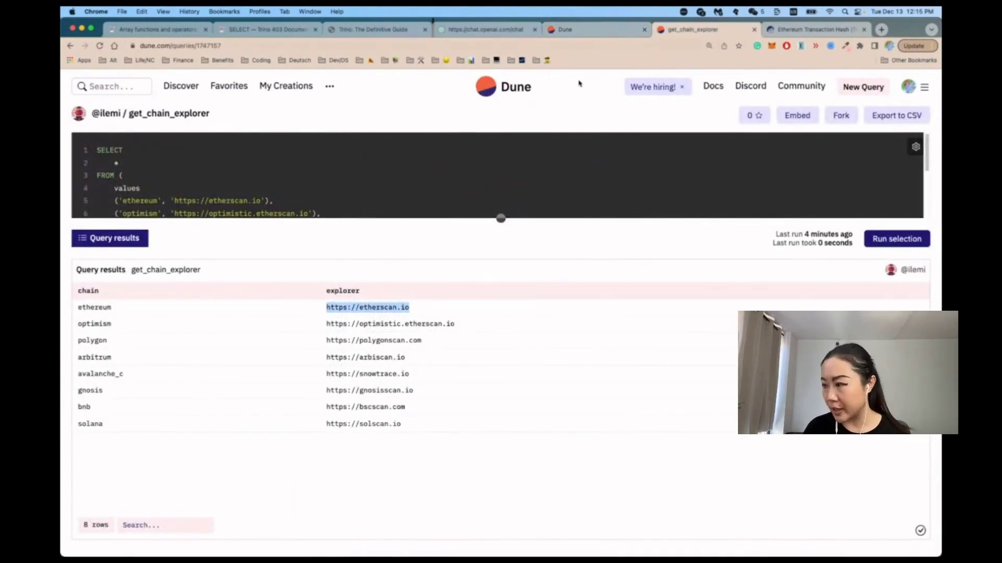
click(589, 29)
click(559, 364)
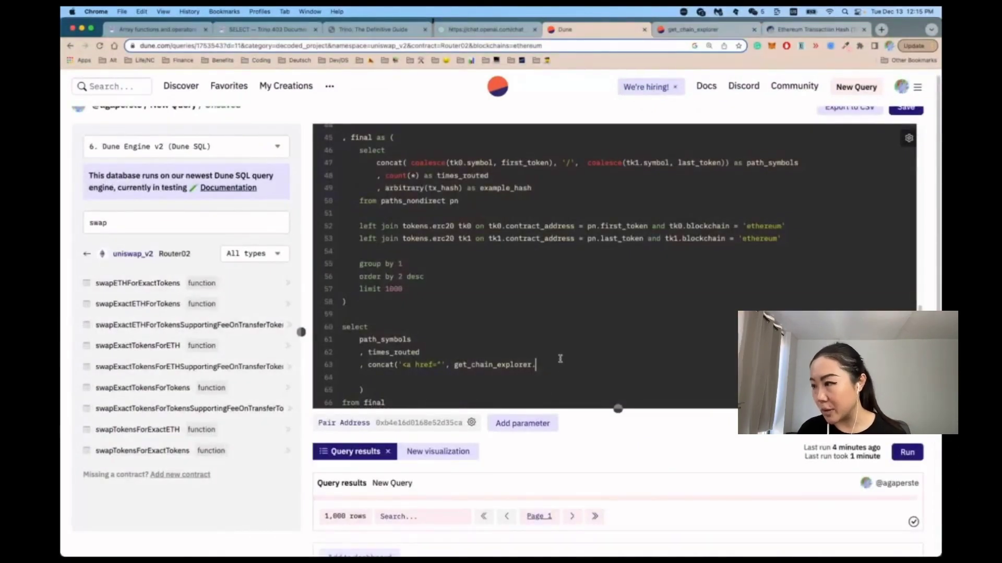
text(explorer,)
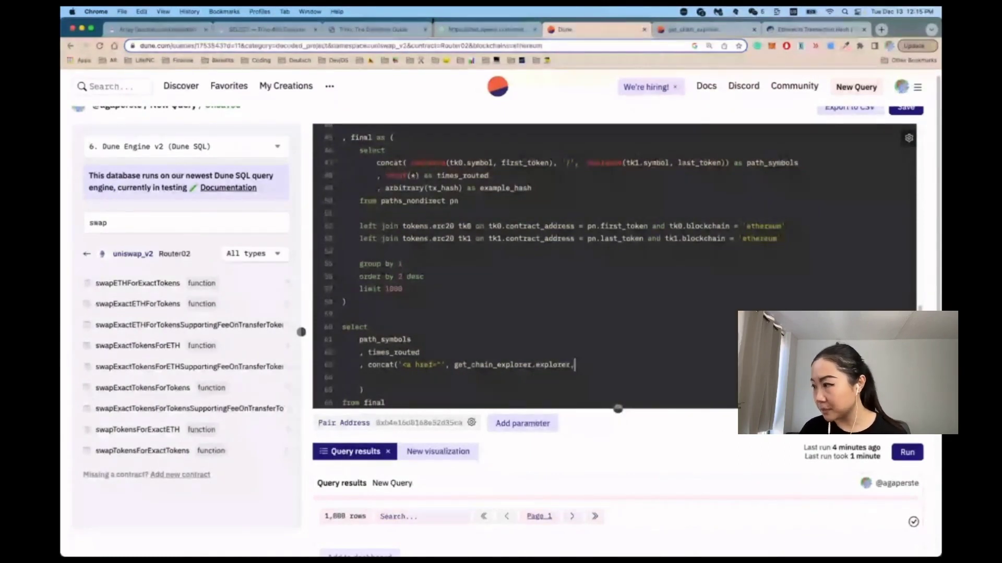
click(814, 30)
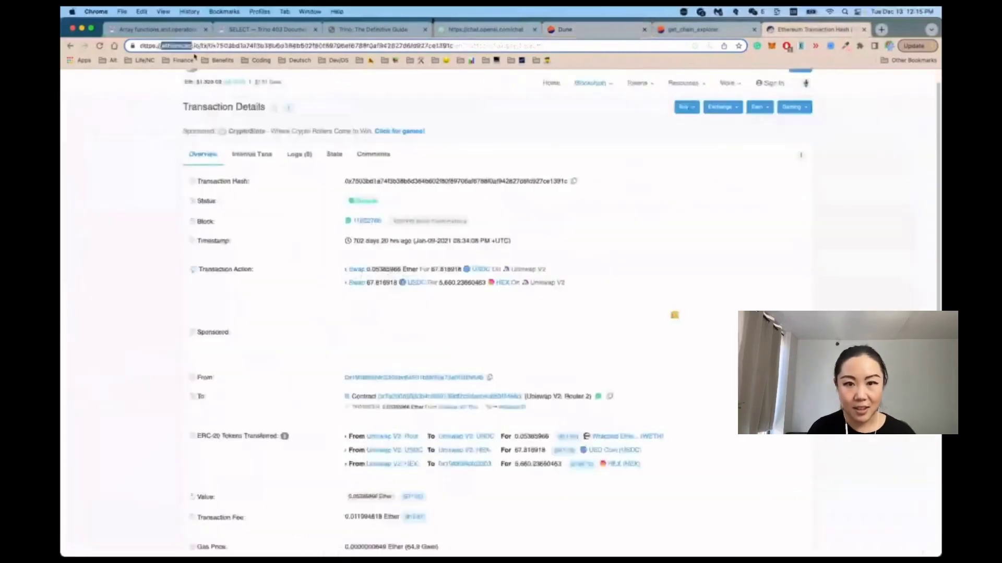
click(599, 29)
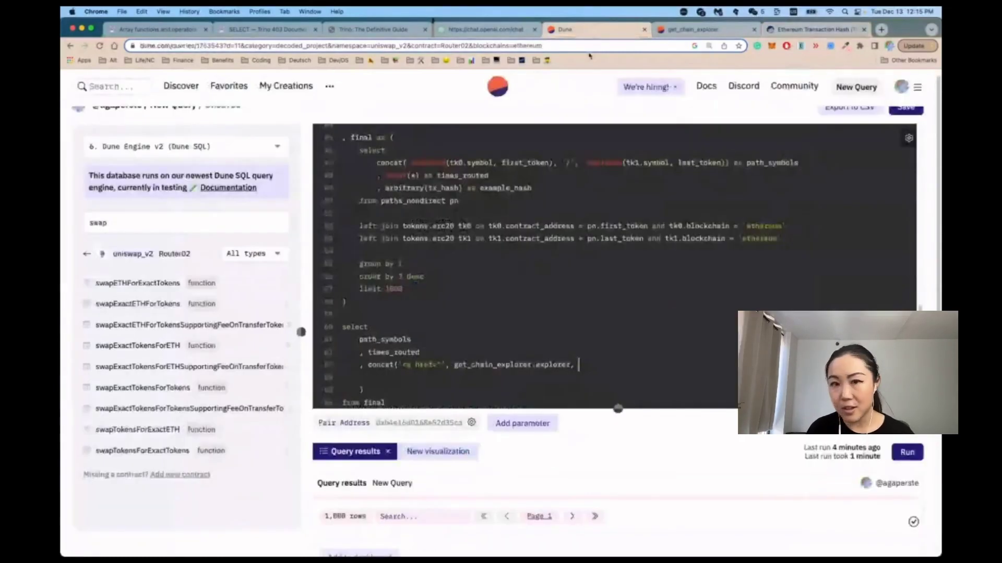
click(603, 363)
text('/tx/)
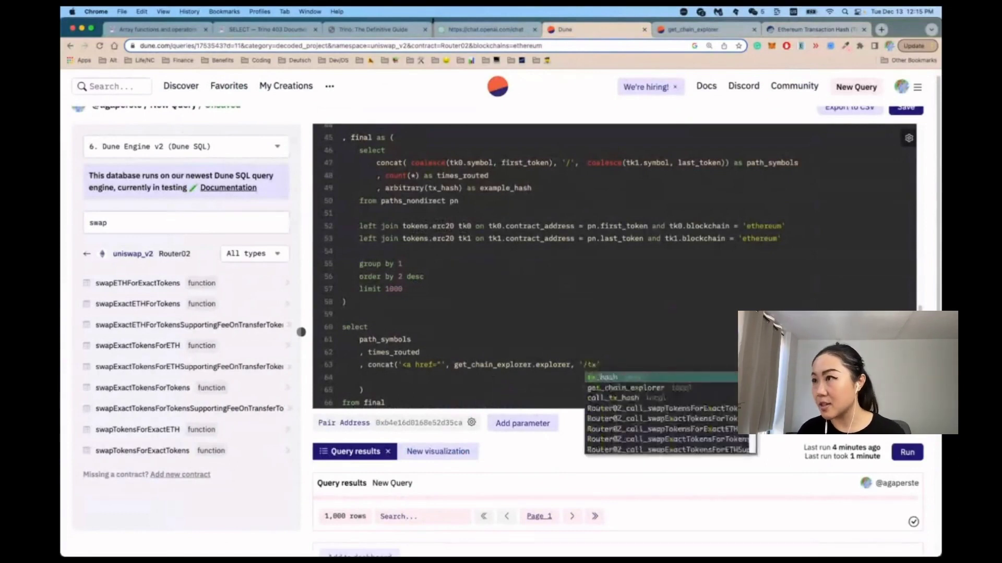
text(')
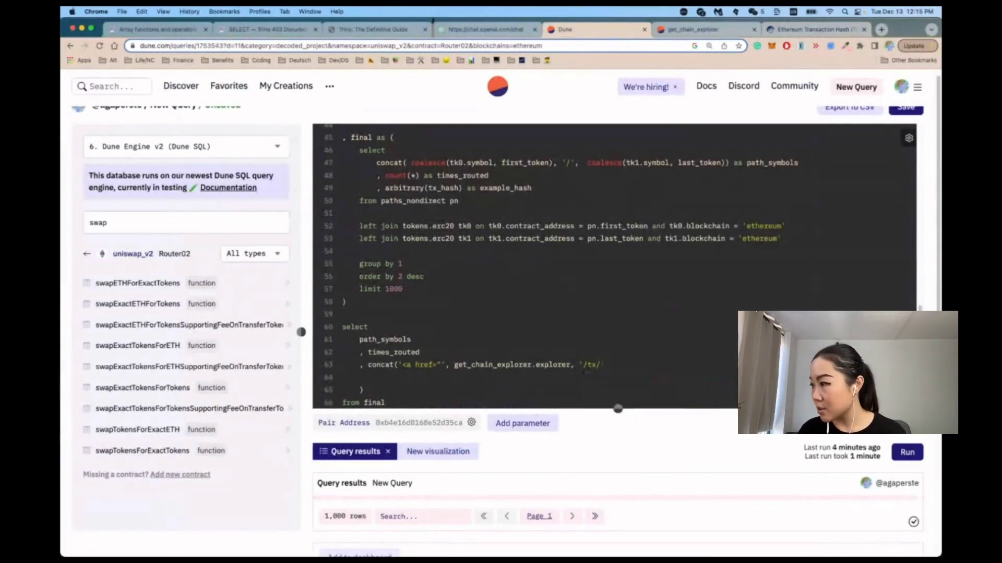
text(,)
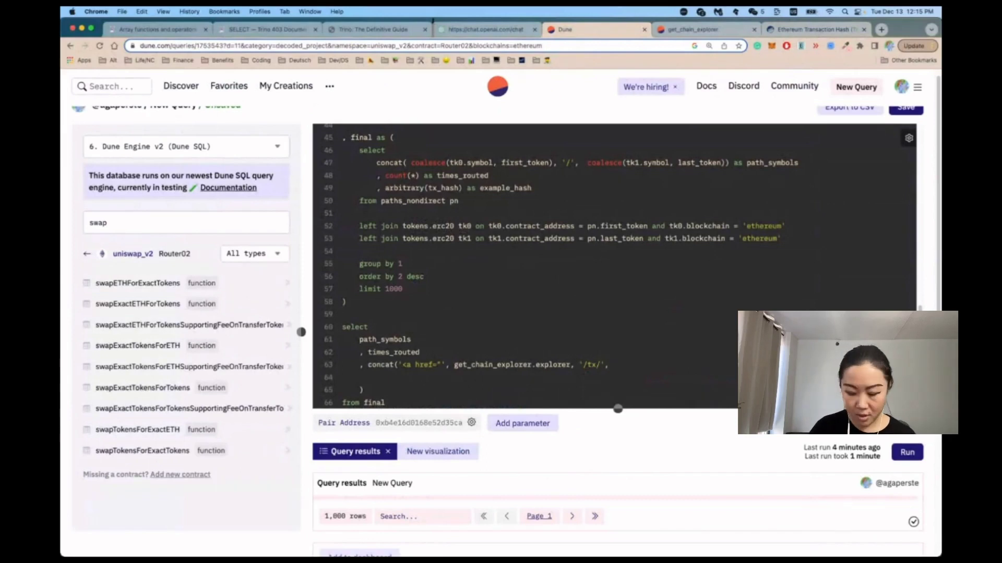
click(841, 31)
double_click(329, 45)
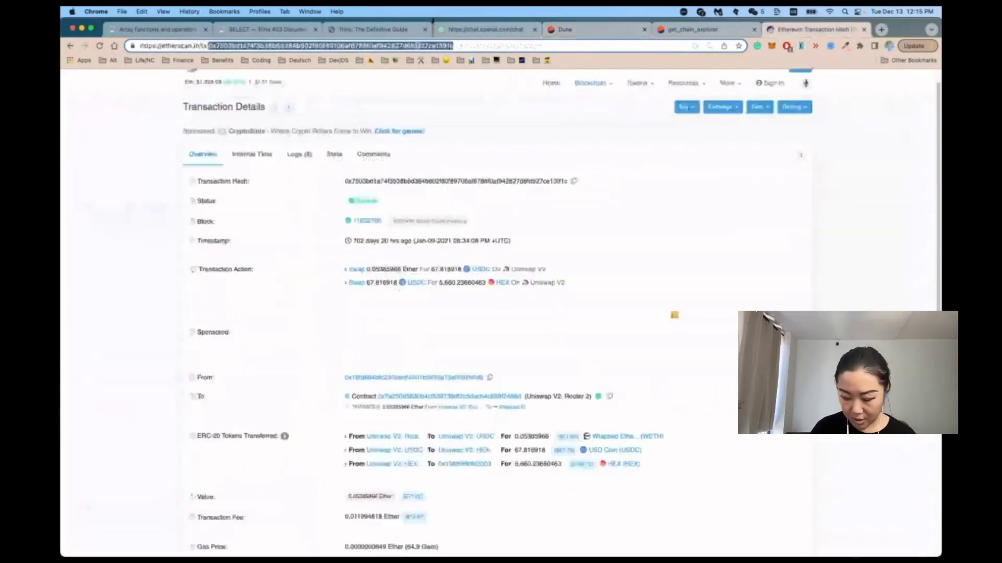
click(588, 30)
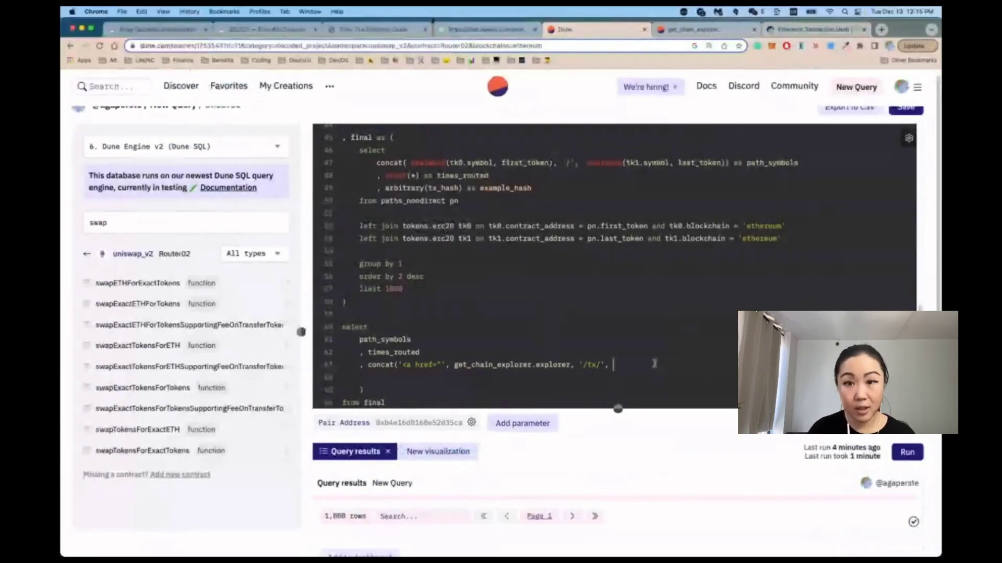
text(example_hash)
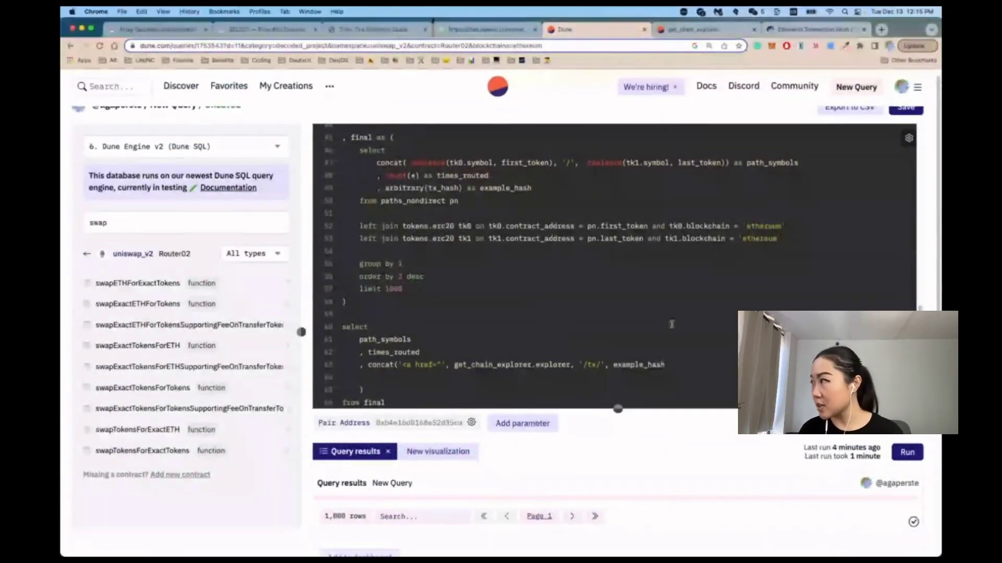
text(,)
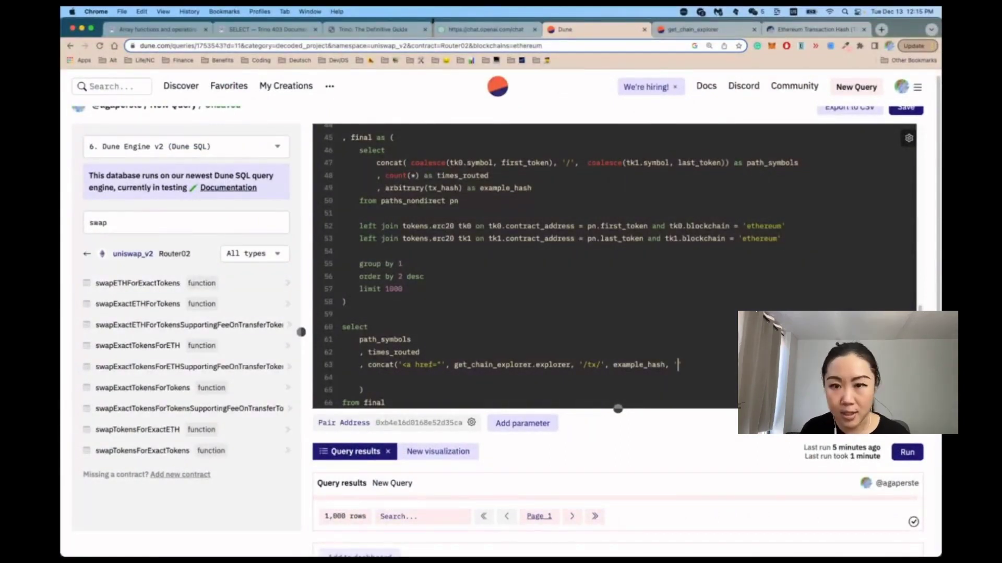
Close the href quote after example_hash, add a target = "blank" attribute, and start an example_hash label line.
text(')
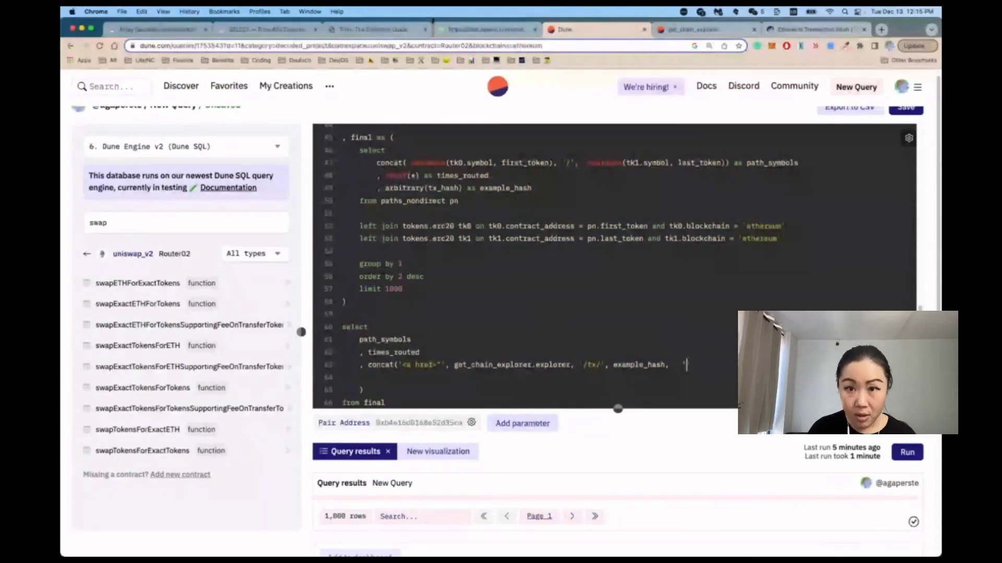
drag(435, 364, 442, 365)
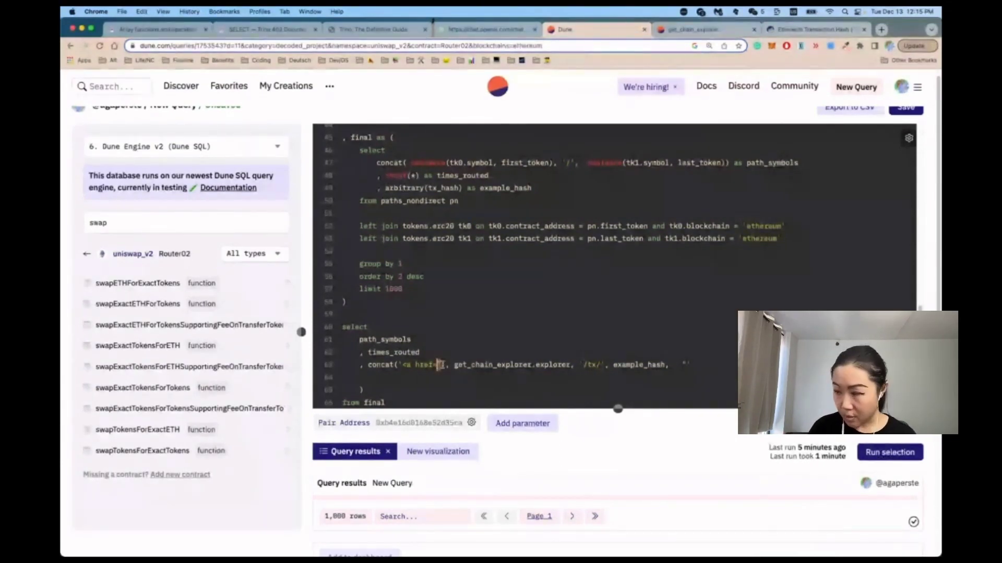
click(439, 365)
drag(680, 365, 686, 365)
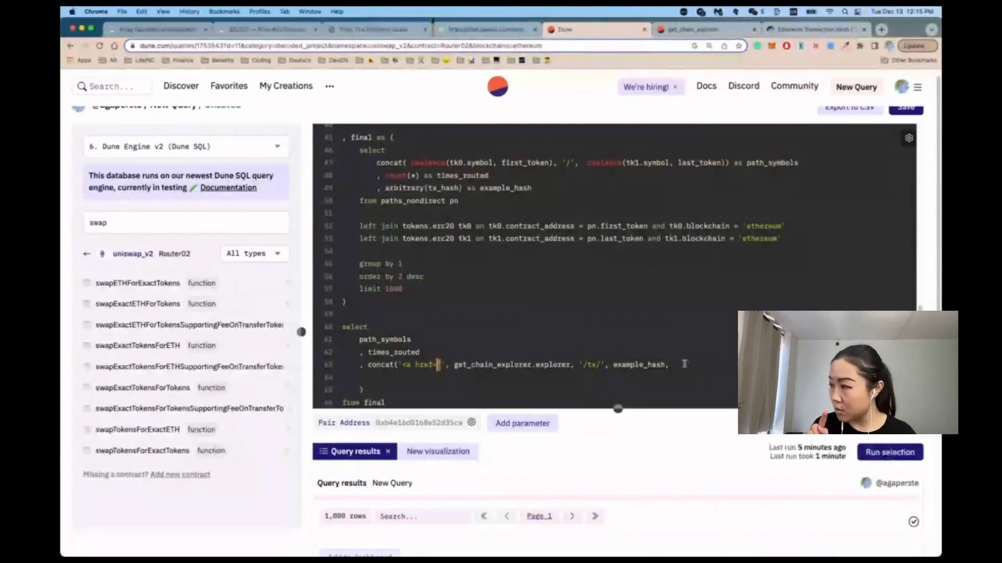
click(687, 364)
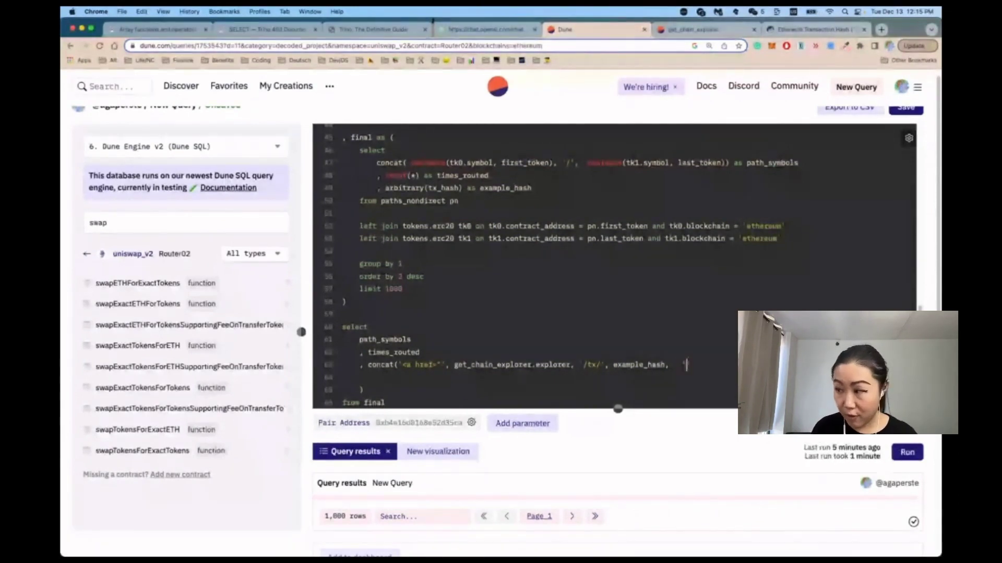
text(target = ")
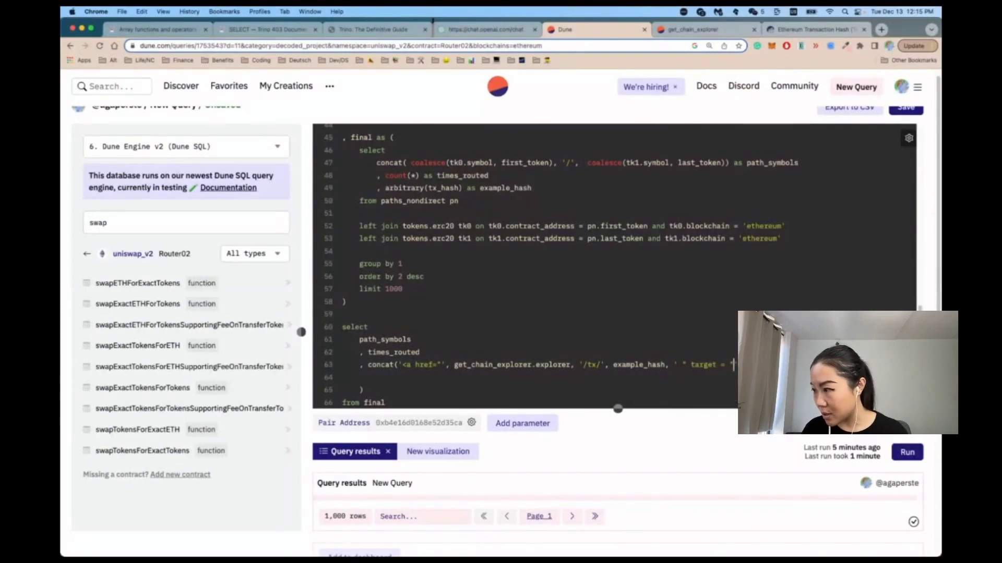
text(b)
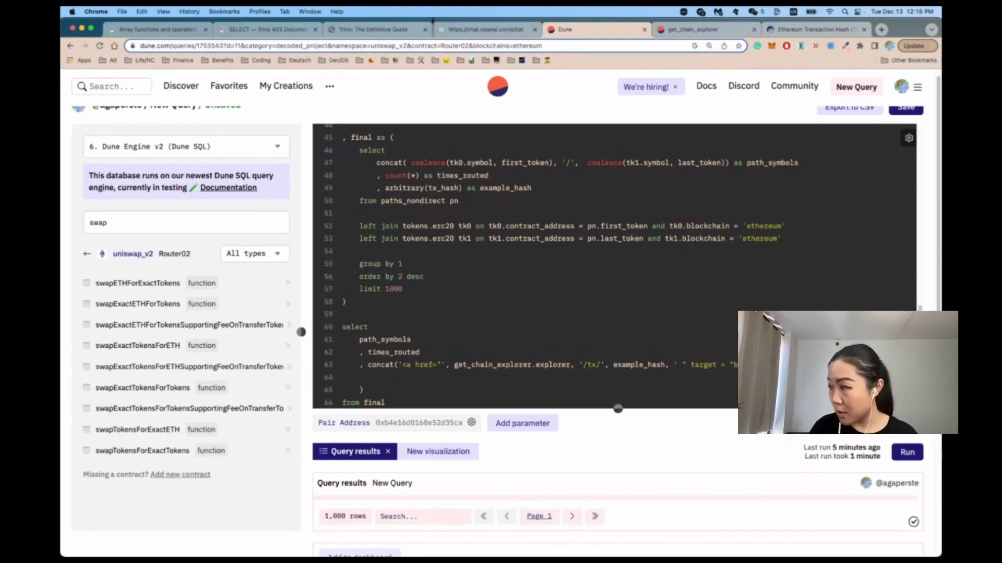
key(Tab)
text(, )
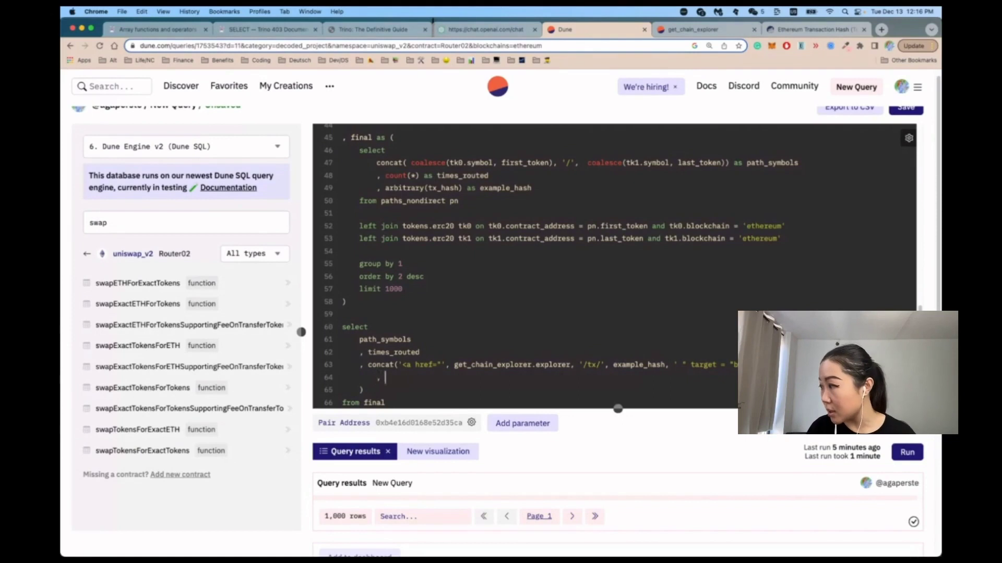
text(example_hash)
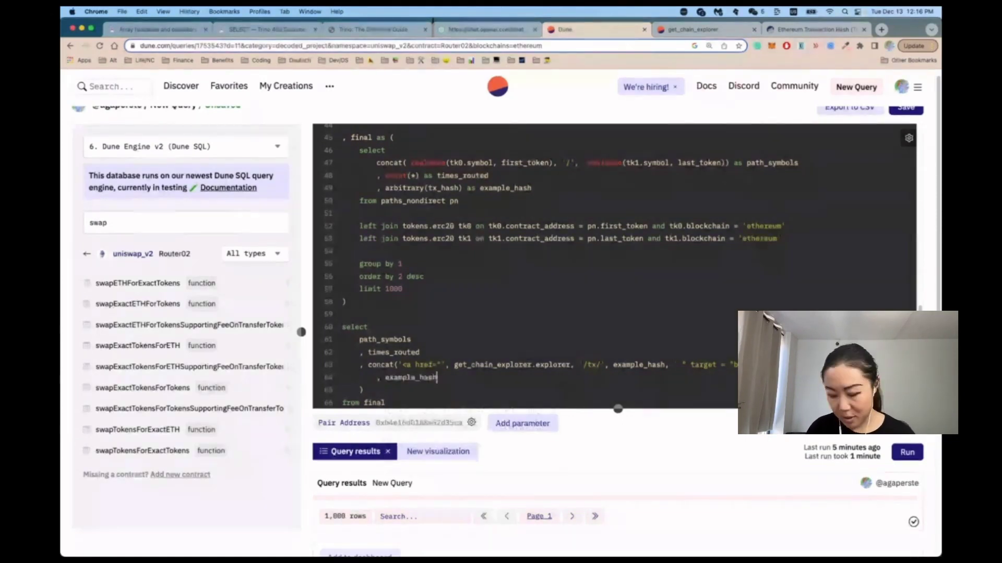
text( -- link)
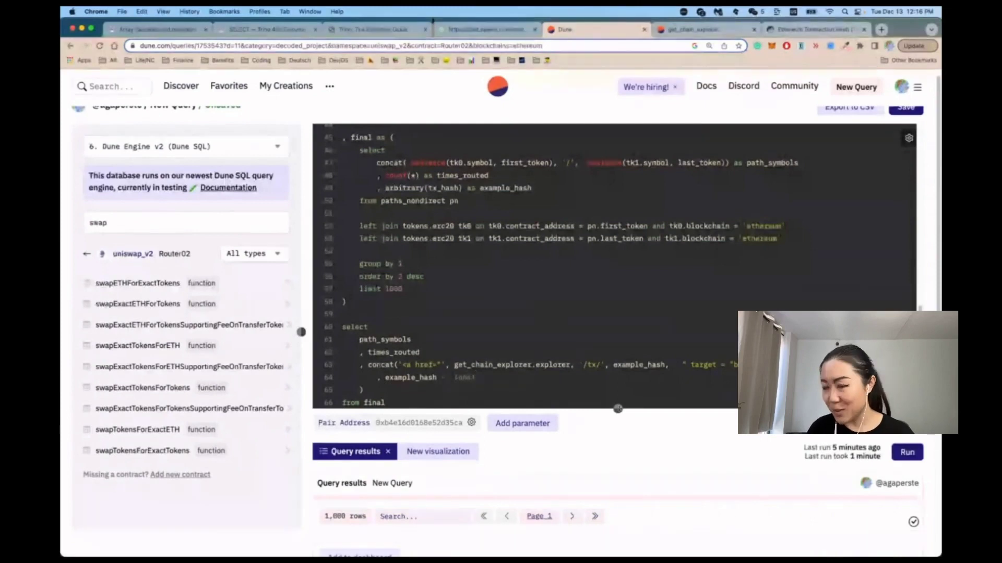
Add a closing '</a>' argument after the label and alias the concat column as example_hash.
drag(618, 408, 618, 281)
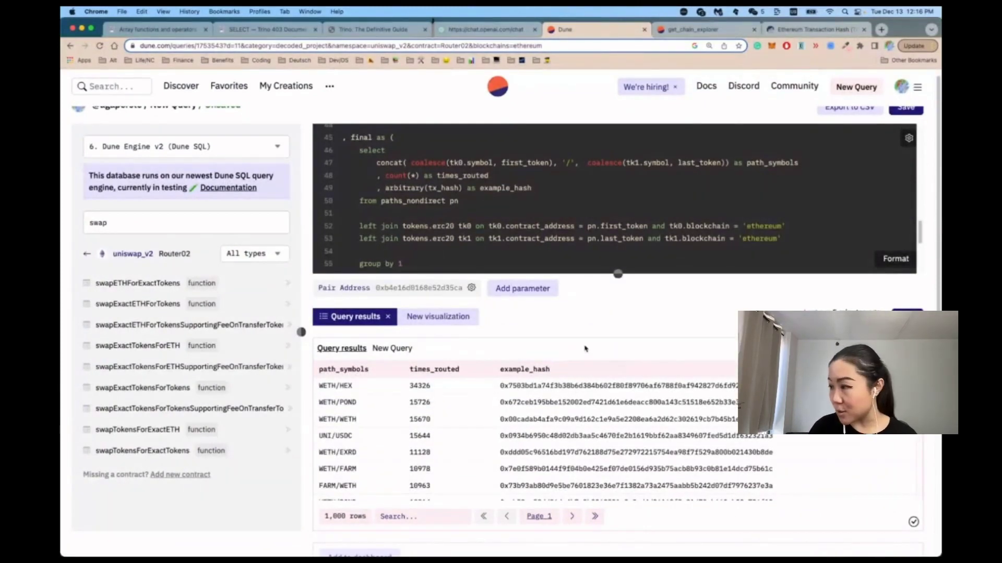
drag(618, 273, 618, 373)
click(491, 304)
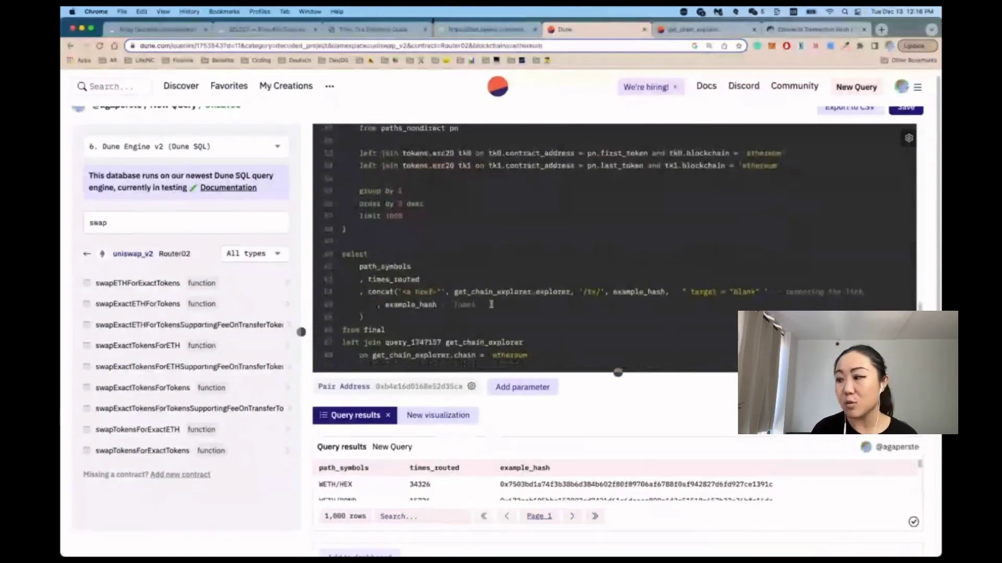
key(Return)
text(, )
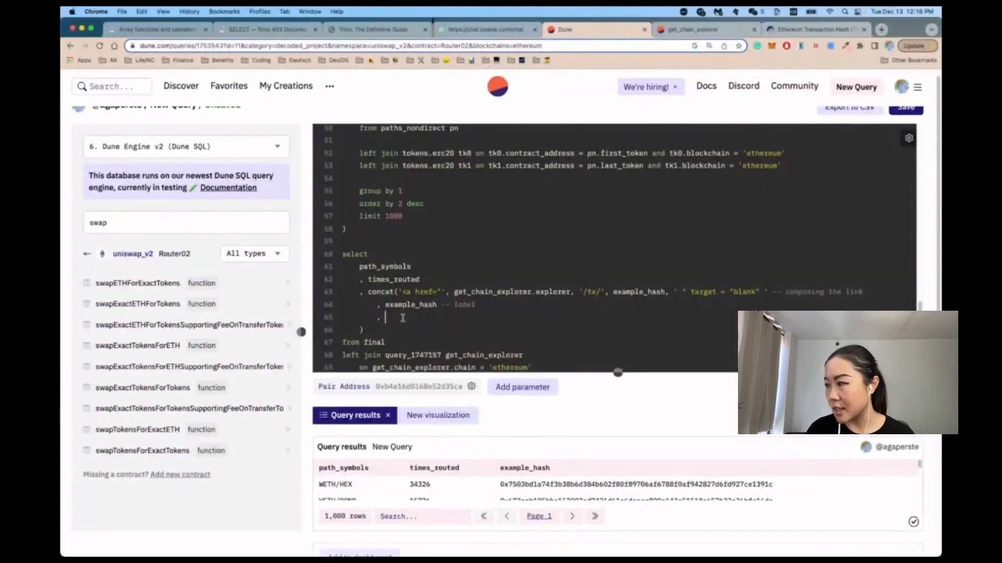
text('')
text(</)
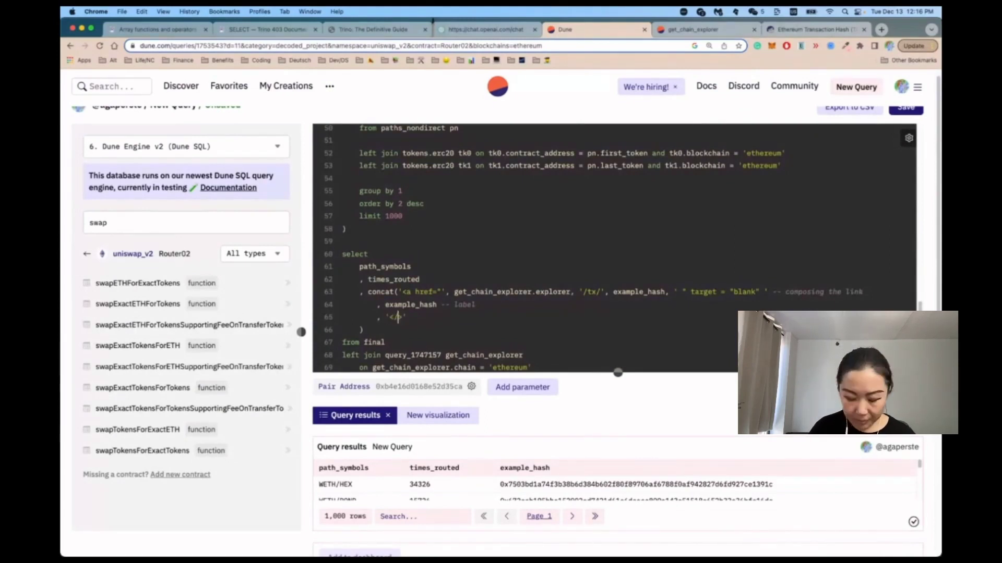
text(a)
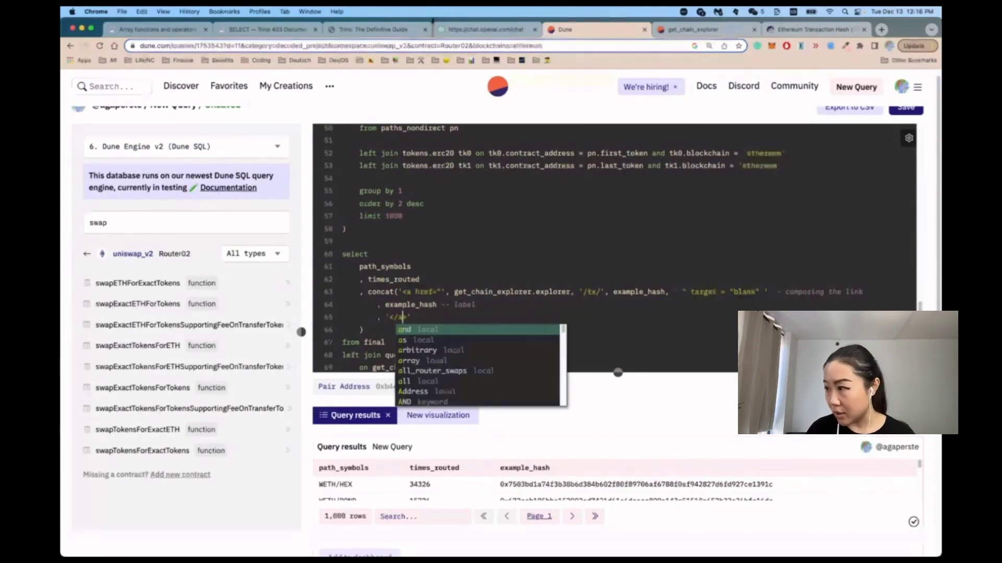
text(>)
key(End)
click(361, 329)
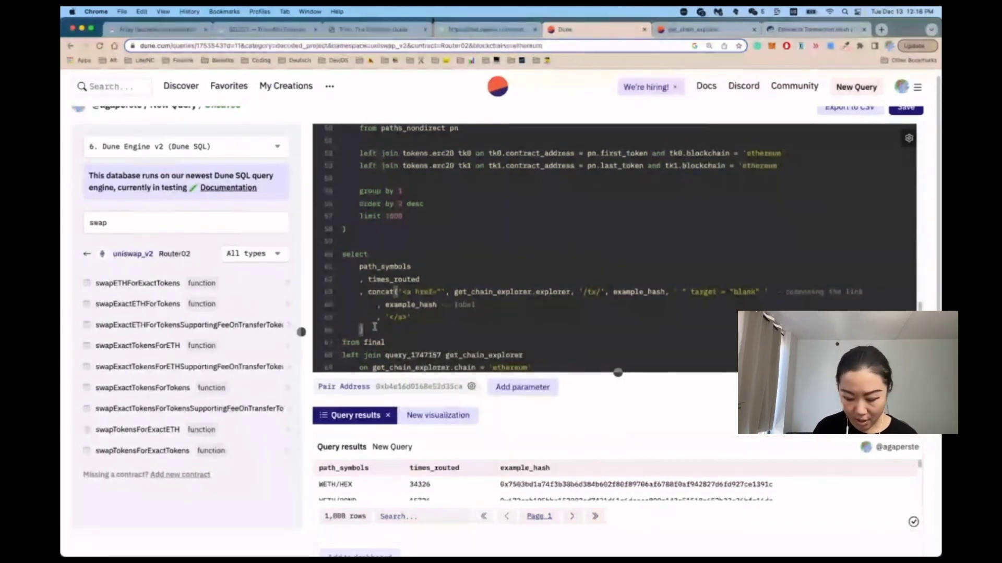
text(as example)
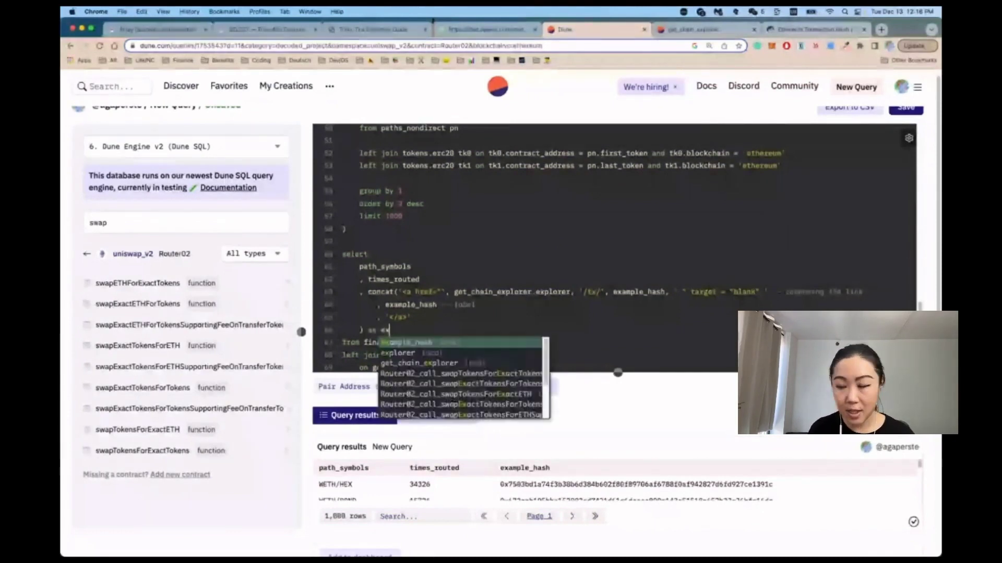
key(Tab)
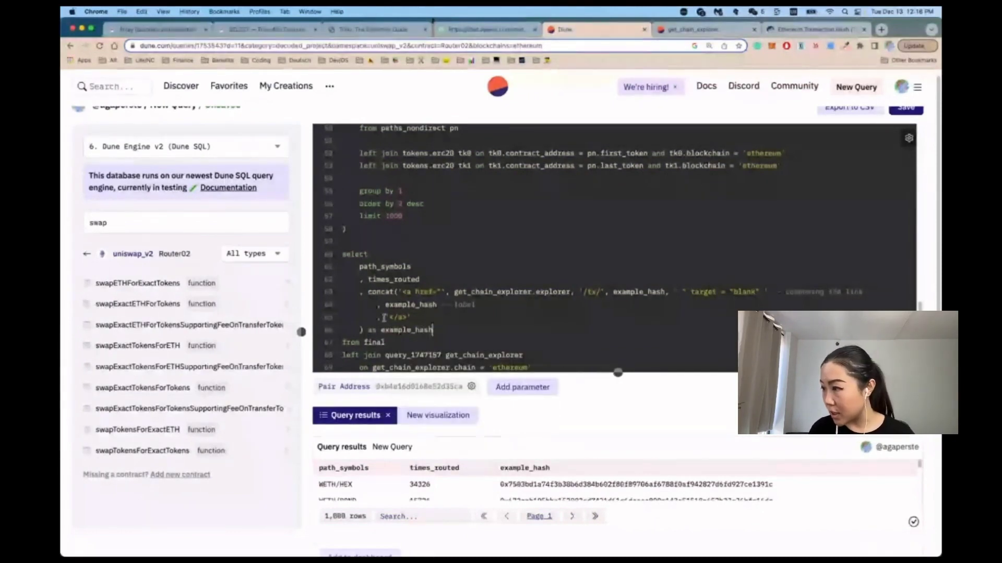
scroll(382, 317, down, 1)
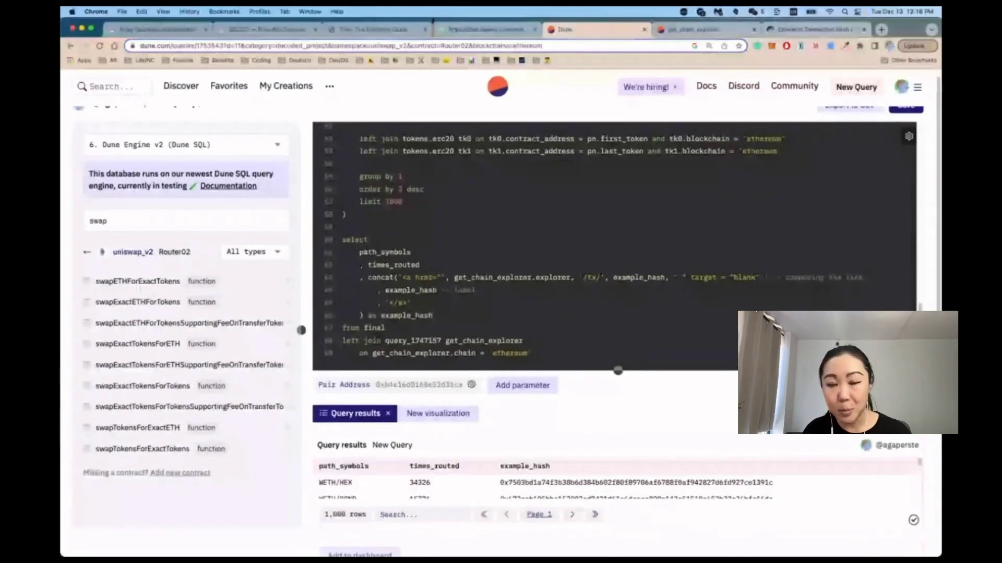
Add the missing '>' after the anchor's target attribute and rerun, returning 1,000 linked rows.
key(super+Return)
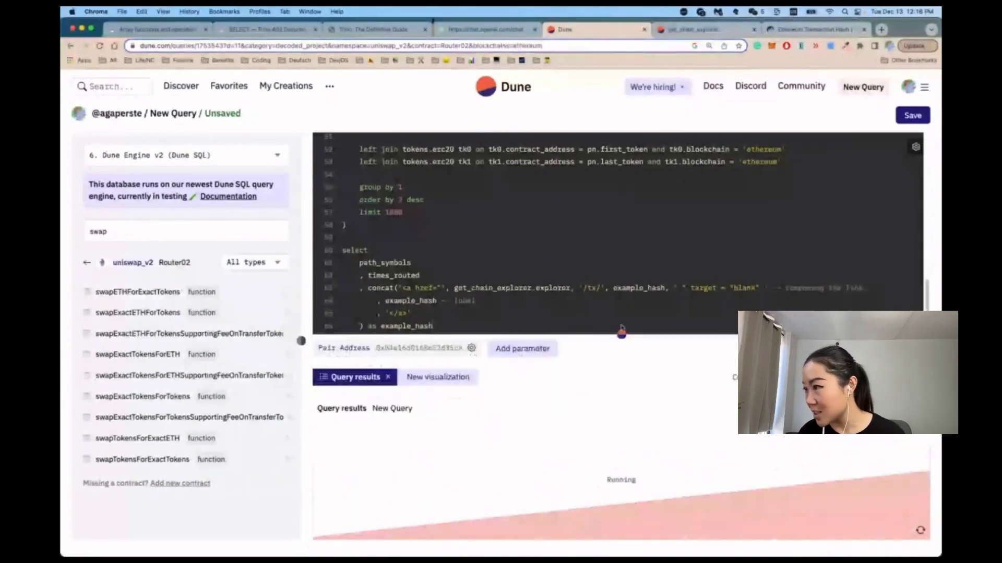
scroll(405, 218, down, 2)
click(403, 219)
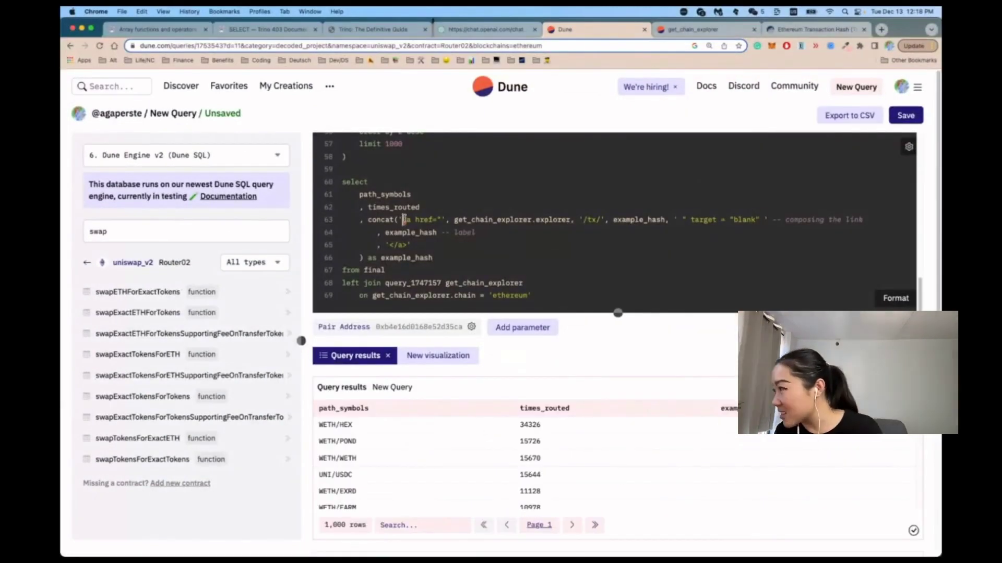
click(763, 219)
text(>)
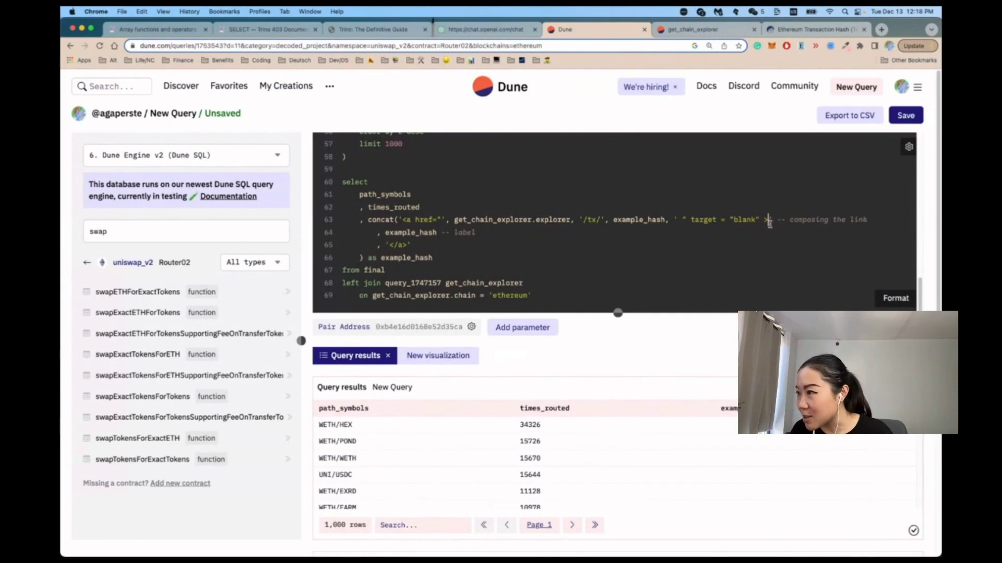
key(super+Return)
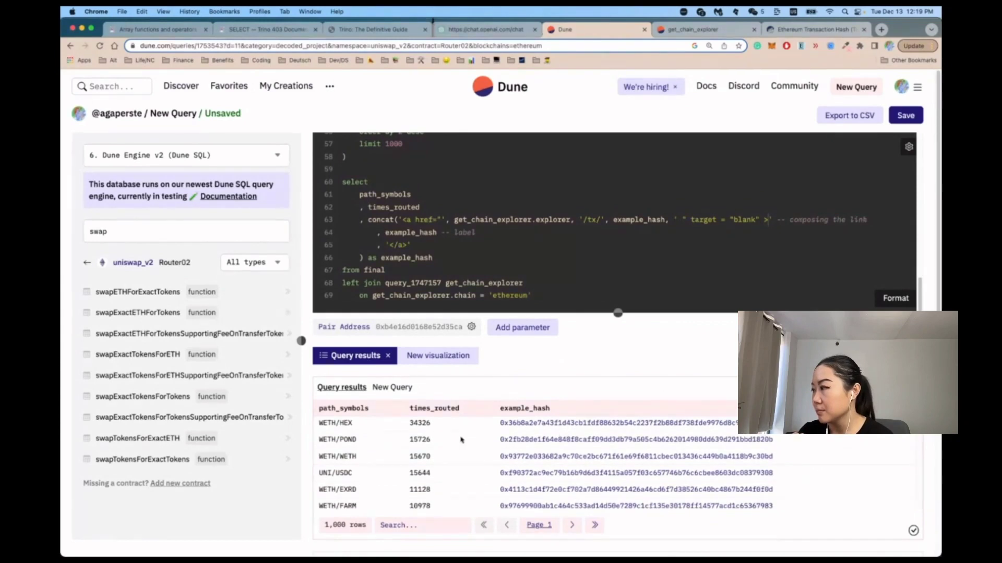
Open the WETH/POND example transaction (3 Ether→USDC→POND swap) on Etherscan, then return to Dune.
click(522, 439)
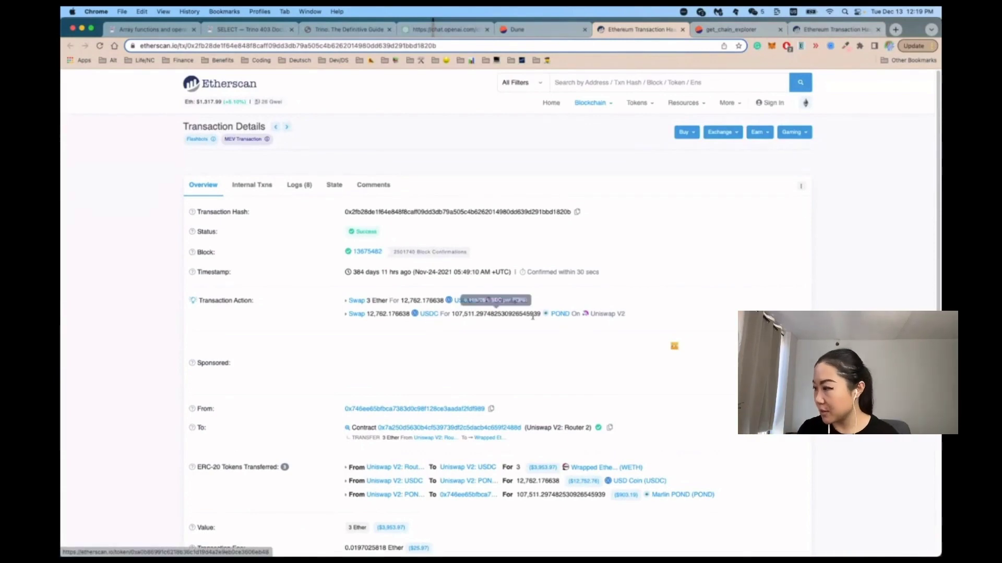
click(534, 28)
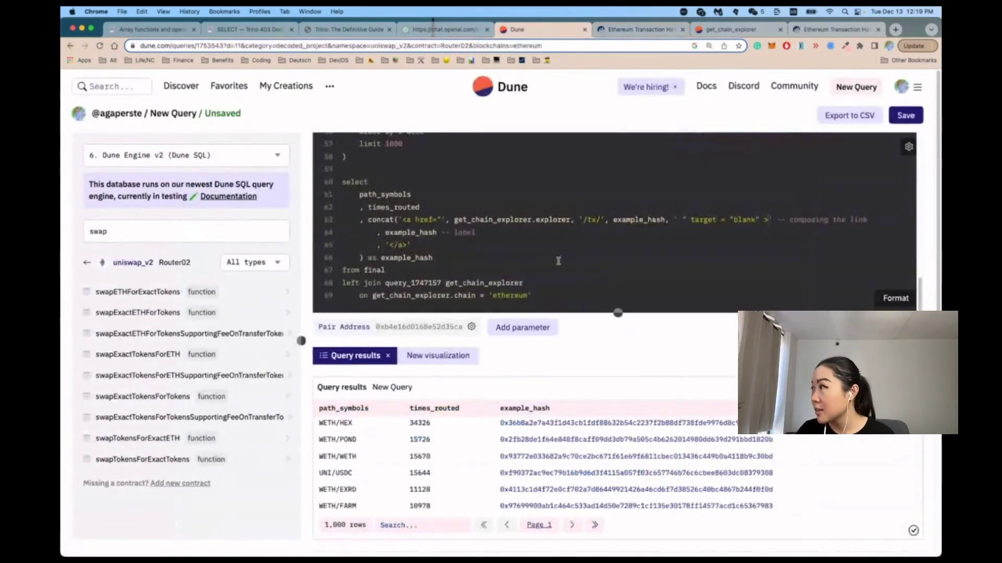